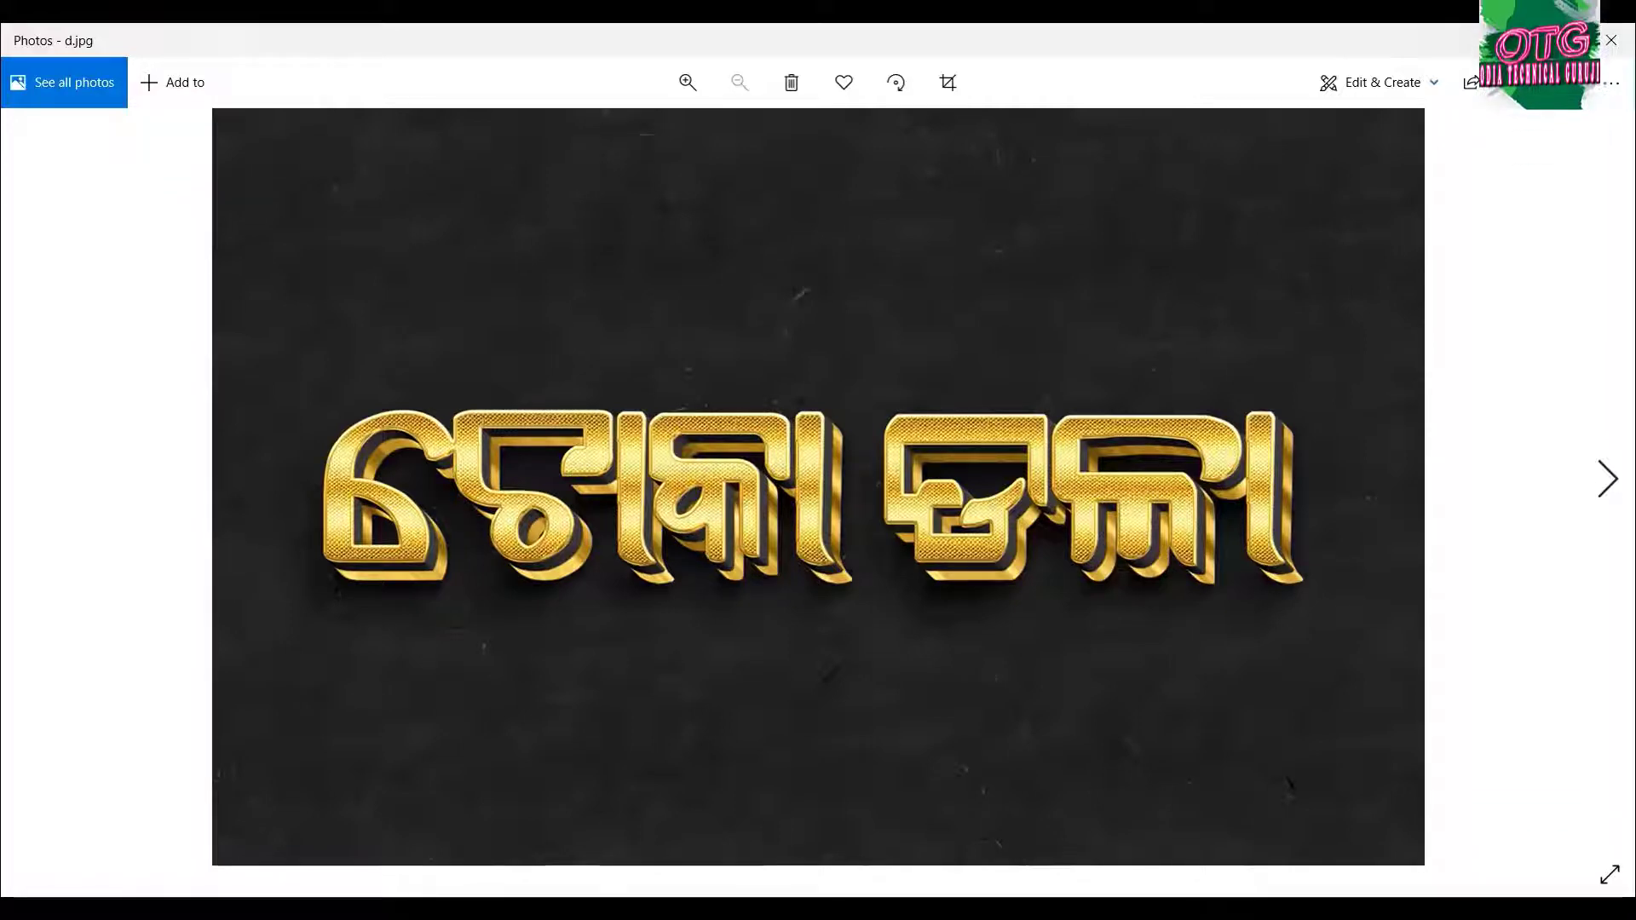
# - Zoom in and out on the gold lettering of d.jpg in Photos
pyautogui.scroll(3, 815, 706)
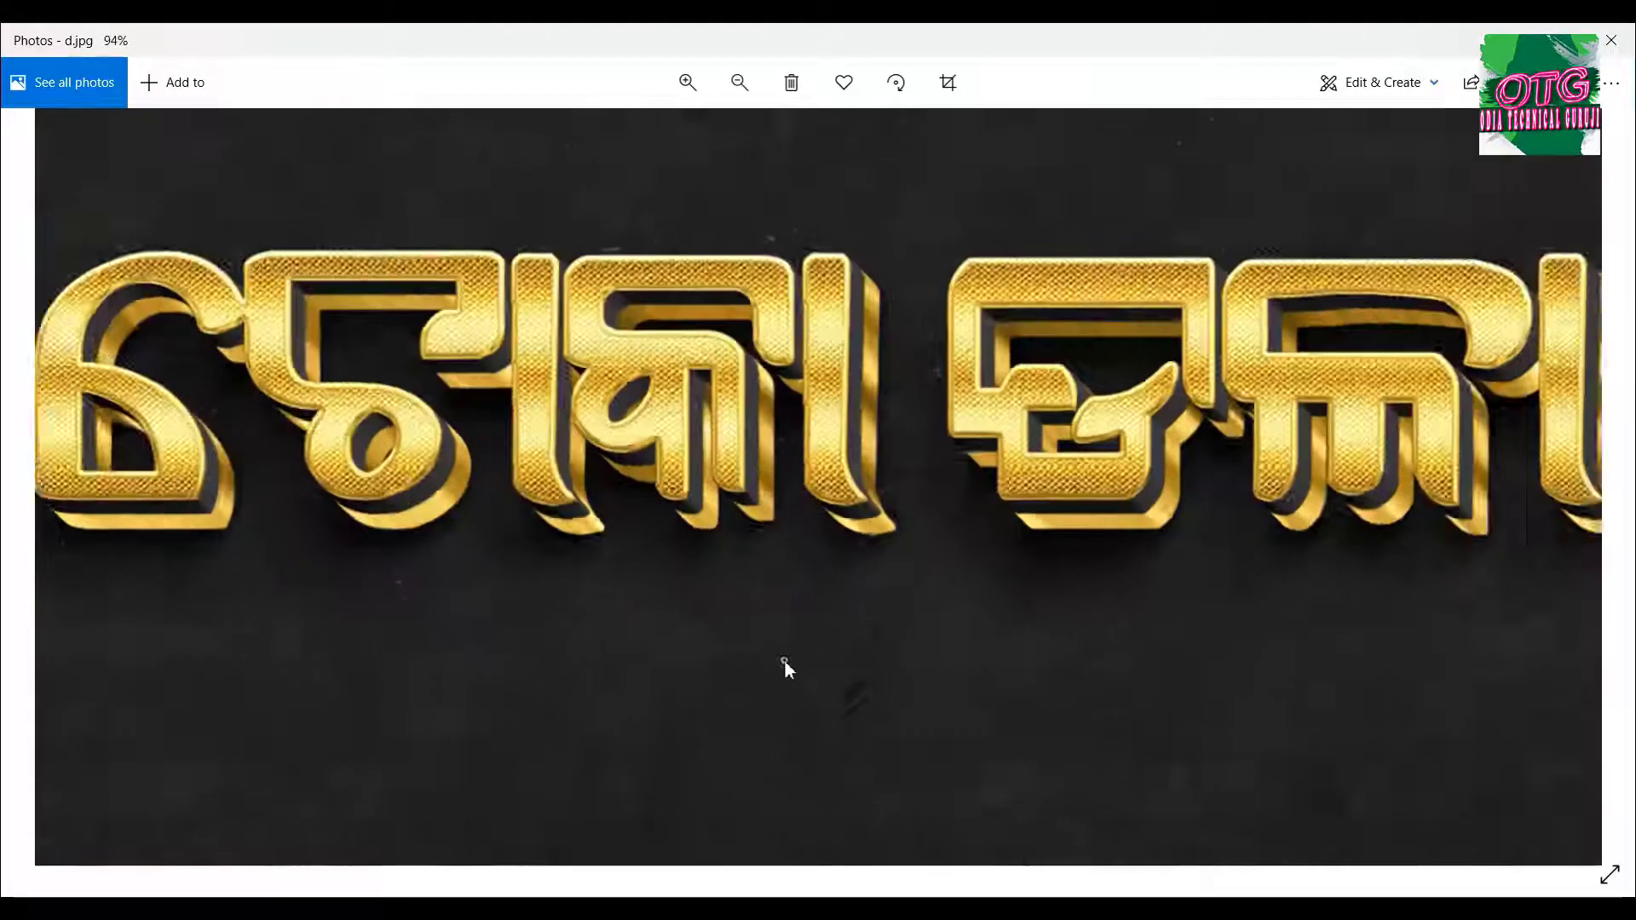
pyautogui.scroll(-1, 788, 509)
pyautogui.scroll(-1, 788, 510)
pyautogui.scroll(1, 420, 521)
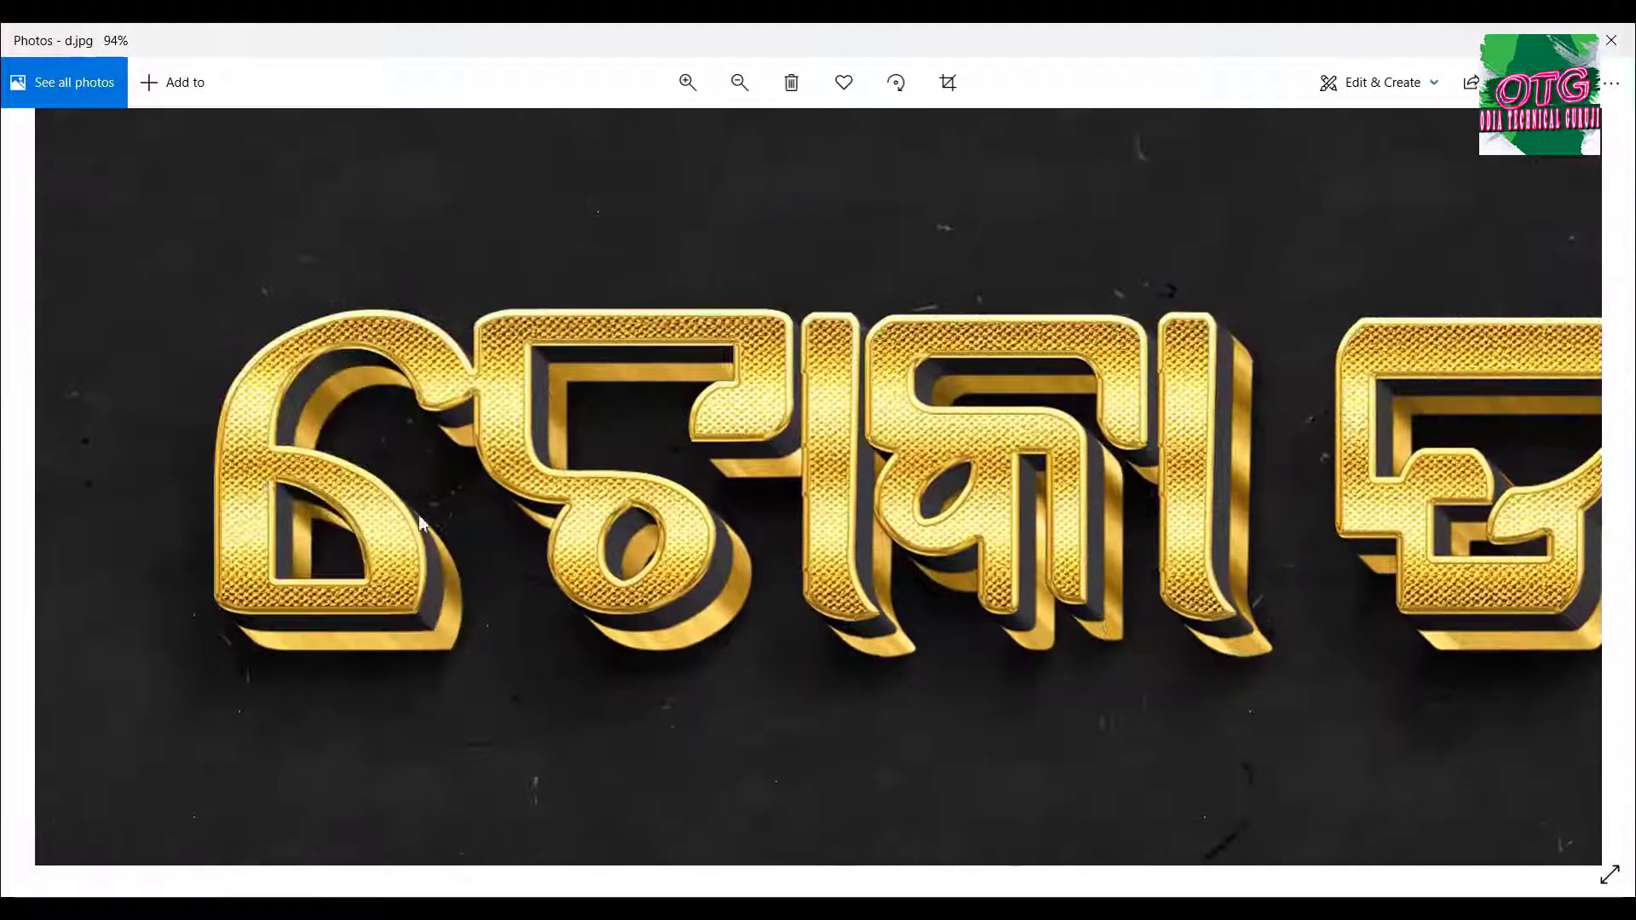
pyautogui.scroll(-3, 884, 555)
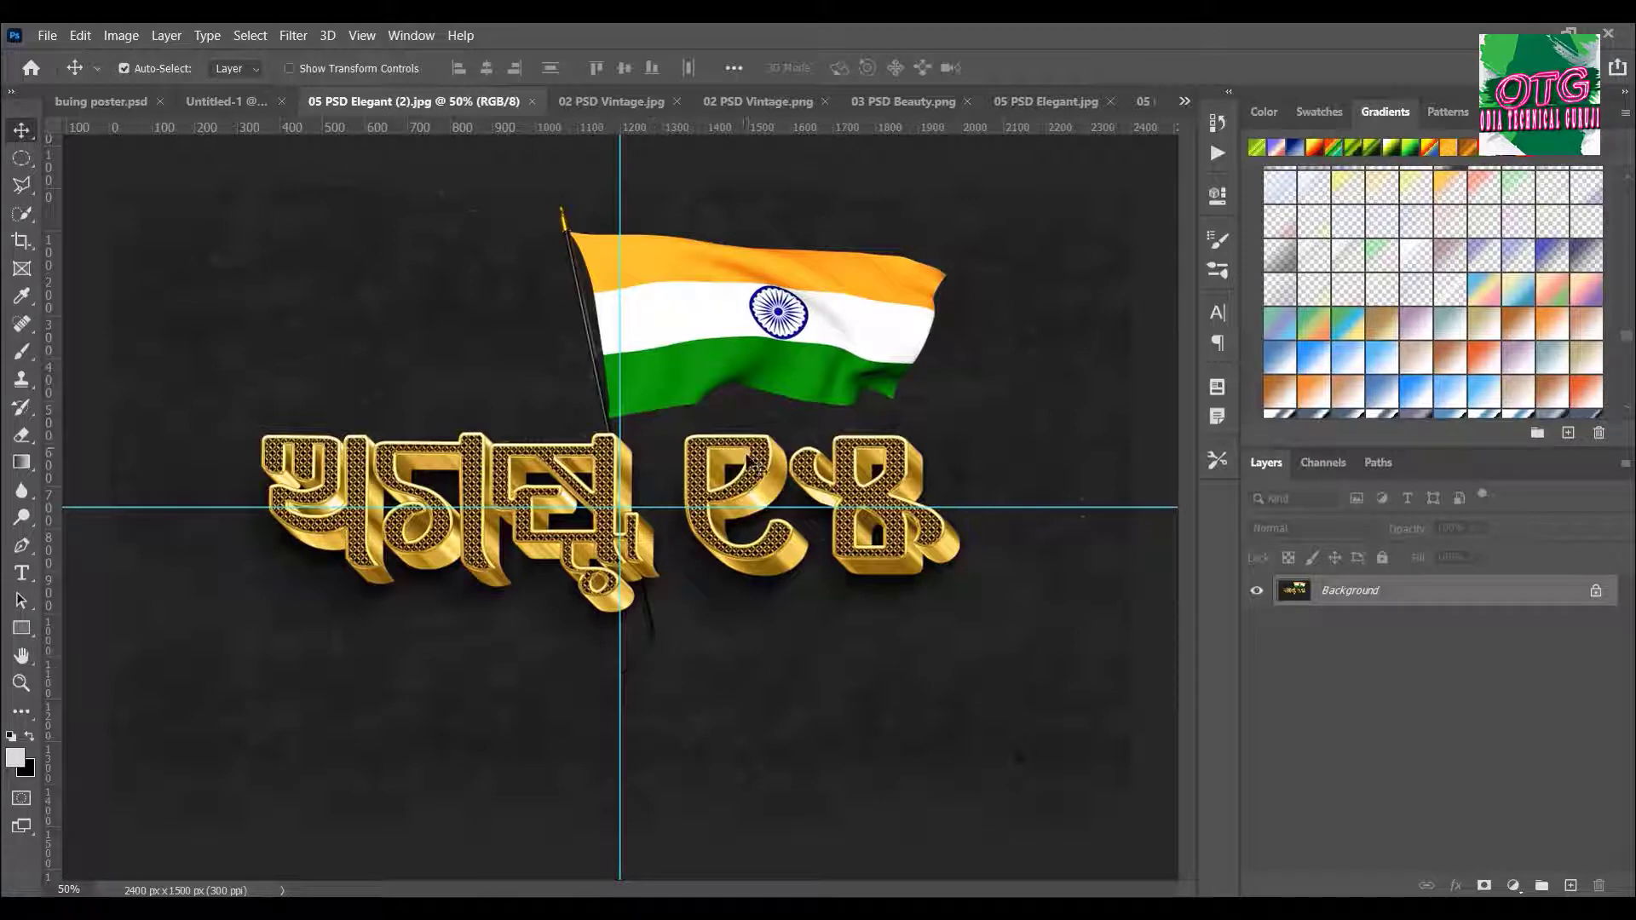
# - Preview 02 PSD Vintage.jpg and 02 PSD Vintage.png, ending on 03 PSD Beauty.png
pyautogui.click(612, 103)
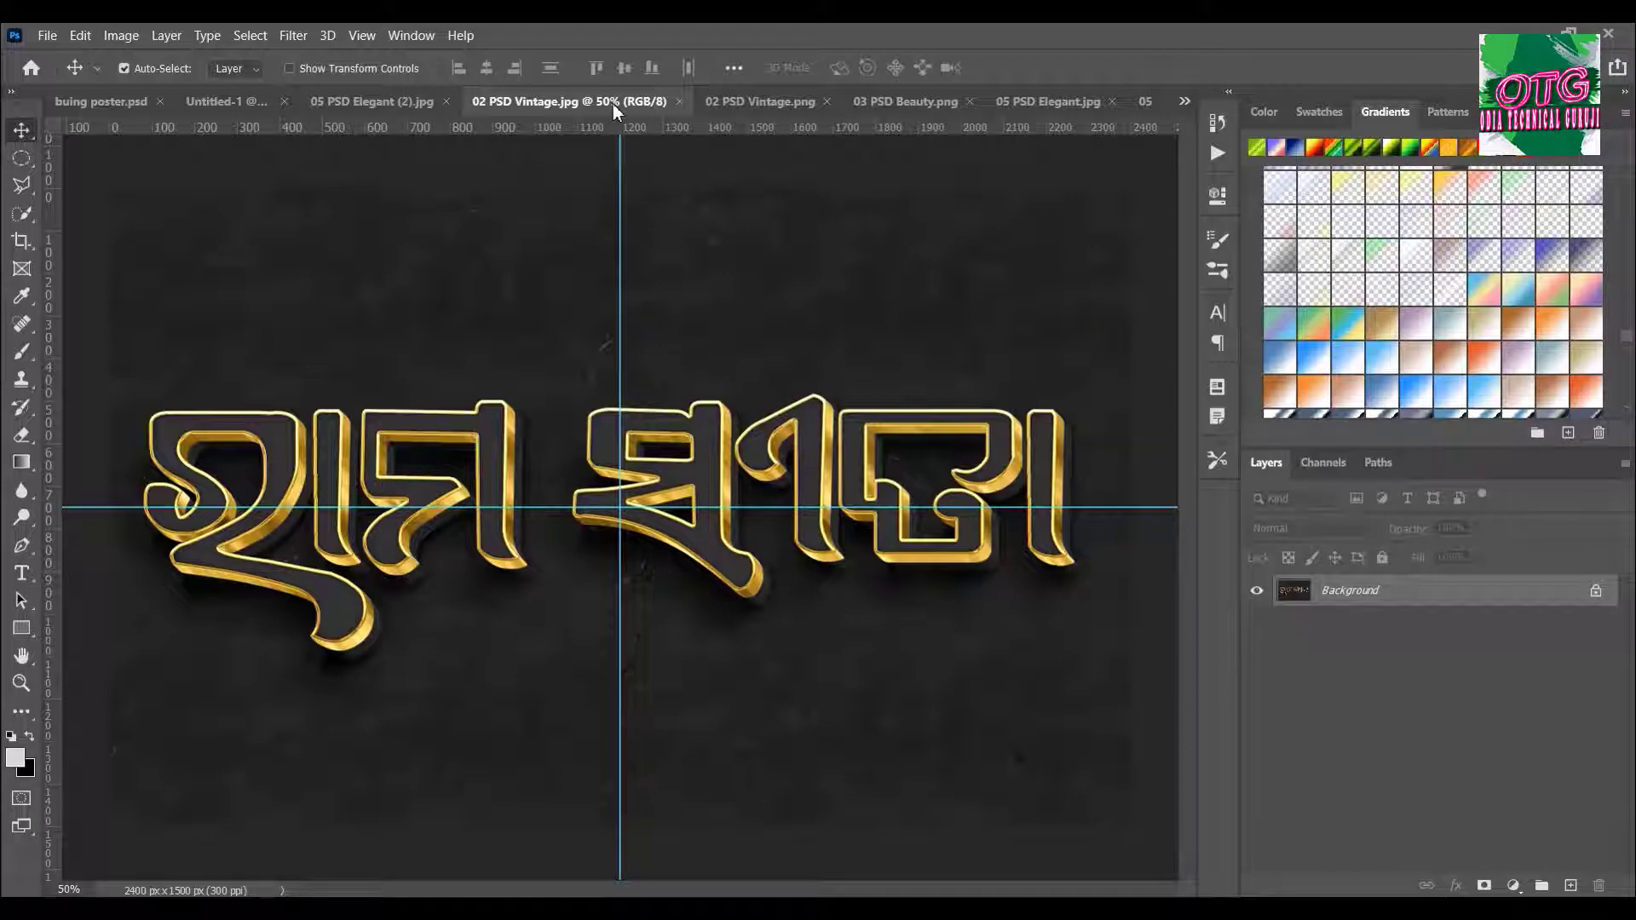
pyautogui.click(791, 101)
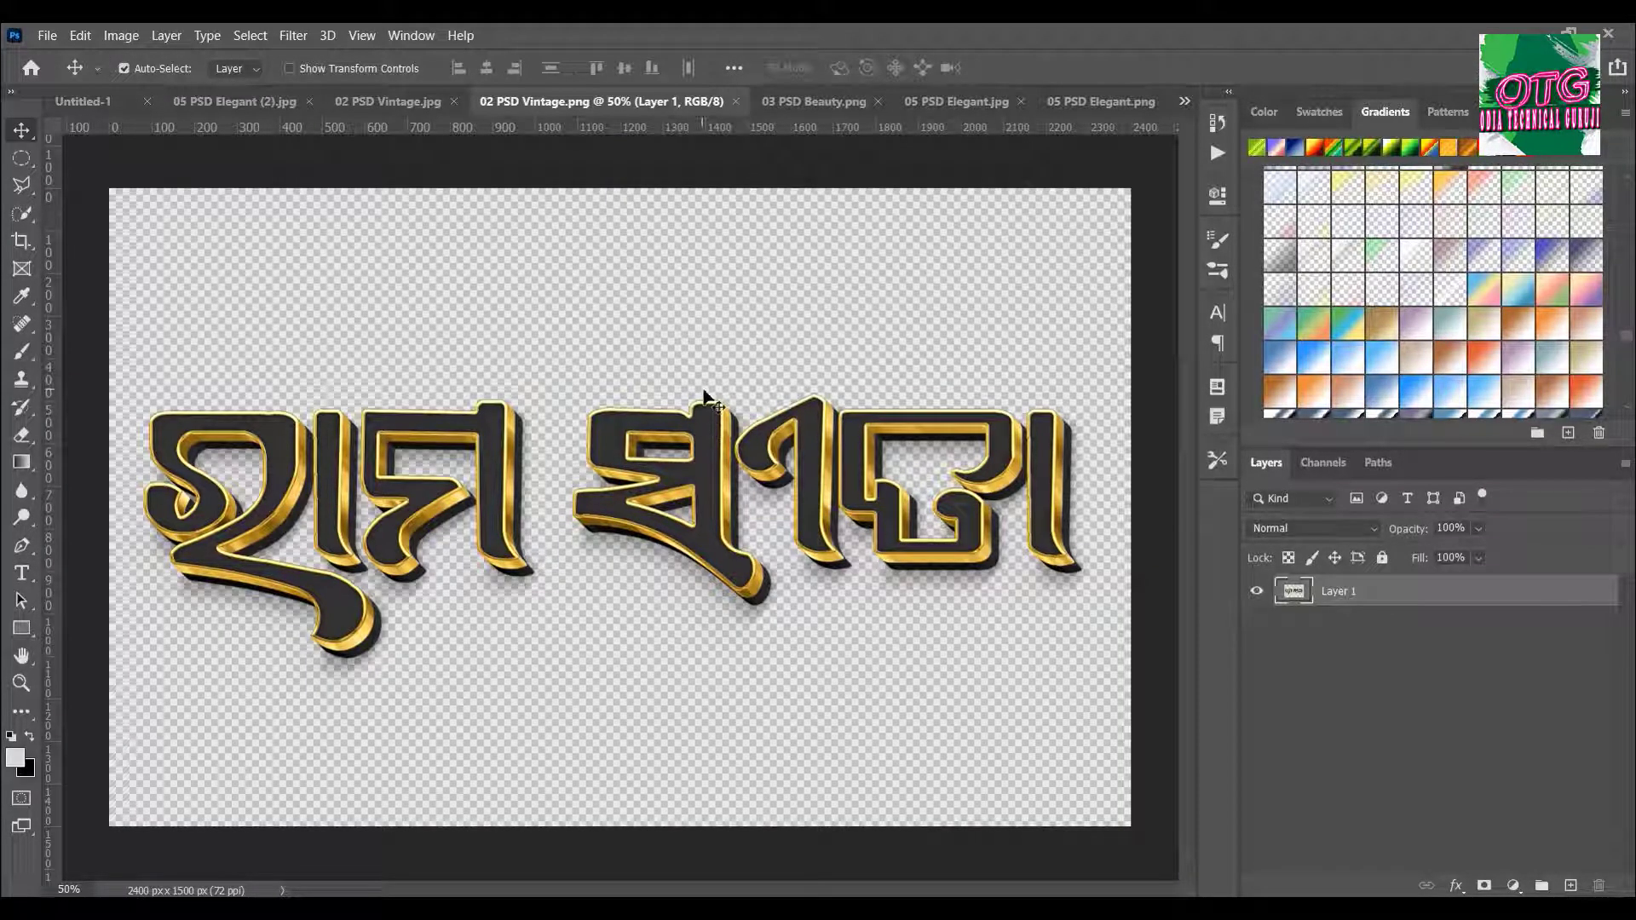
pyautogui.click(840, 105)
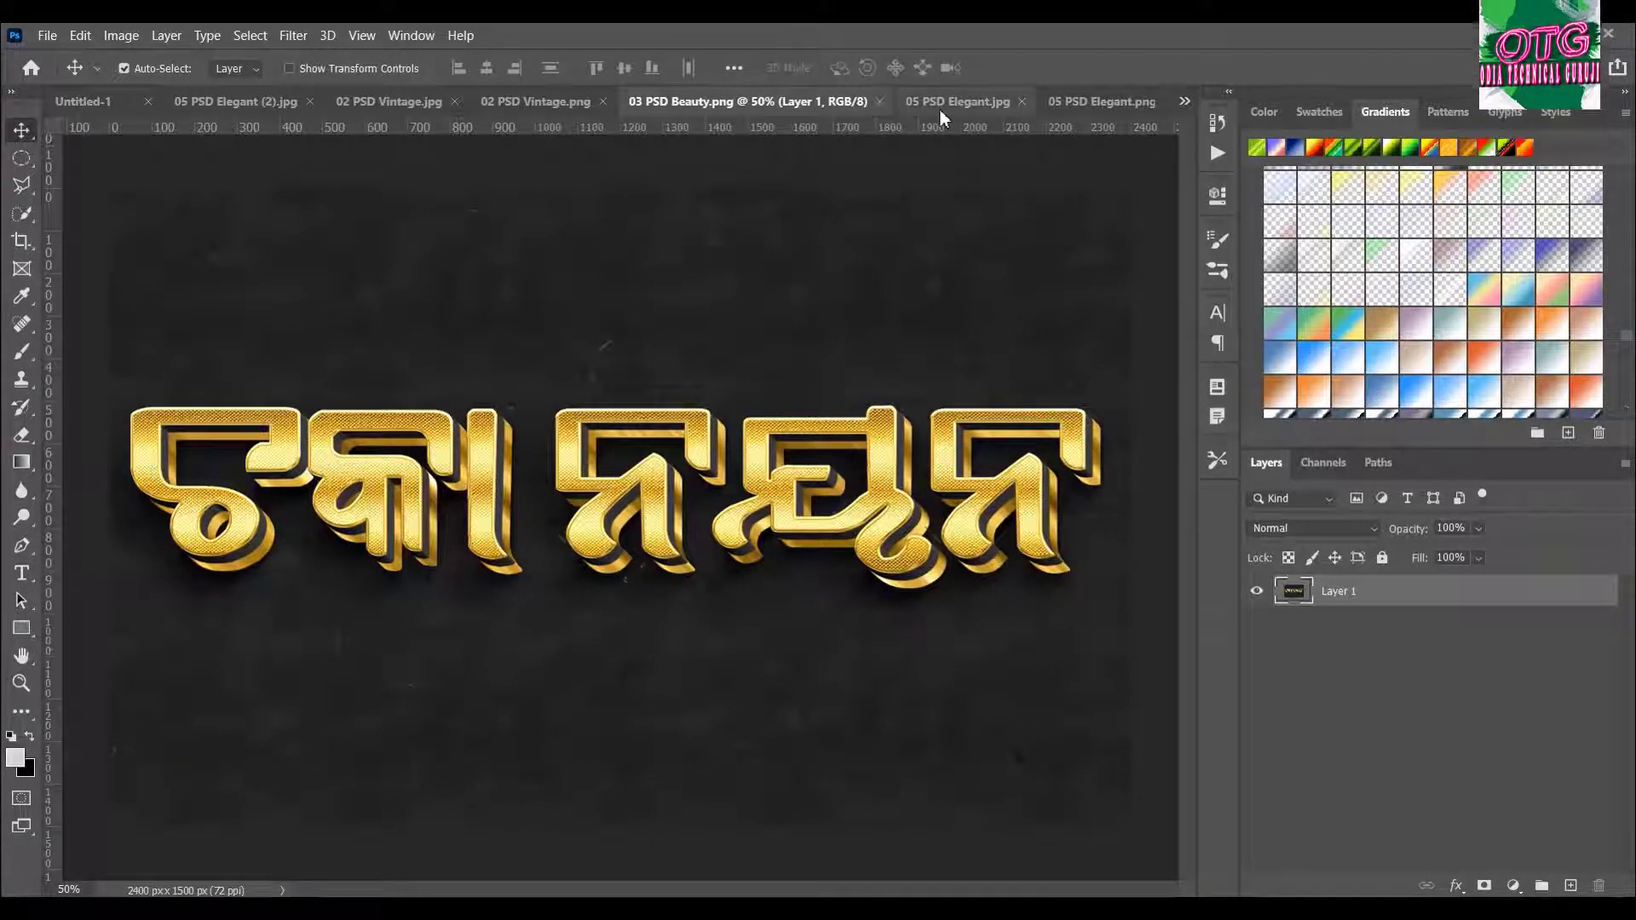
pyautogui.click(22, 683)
pyautogui.click(555, 585)
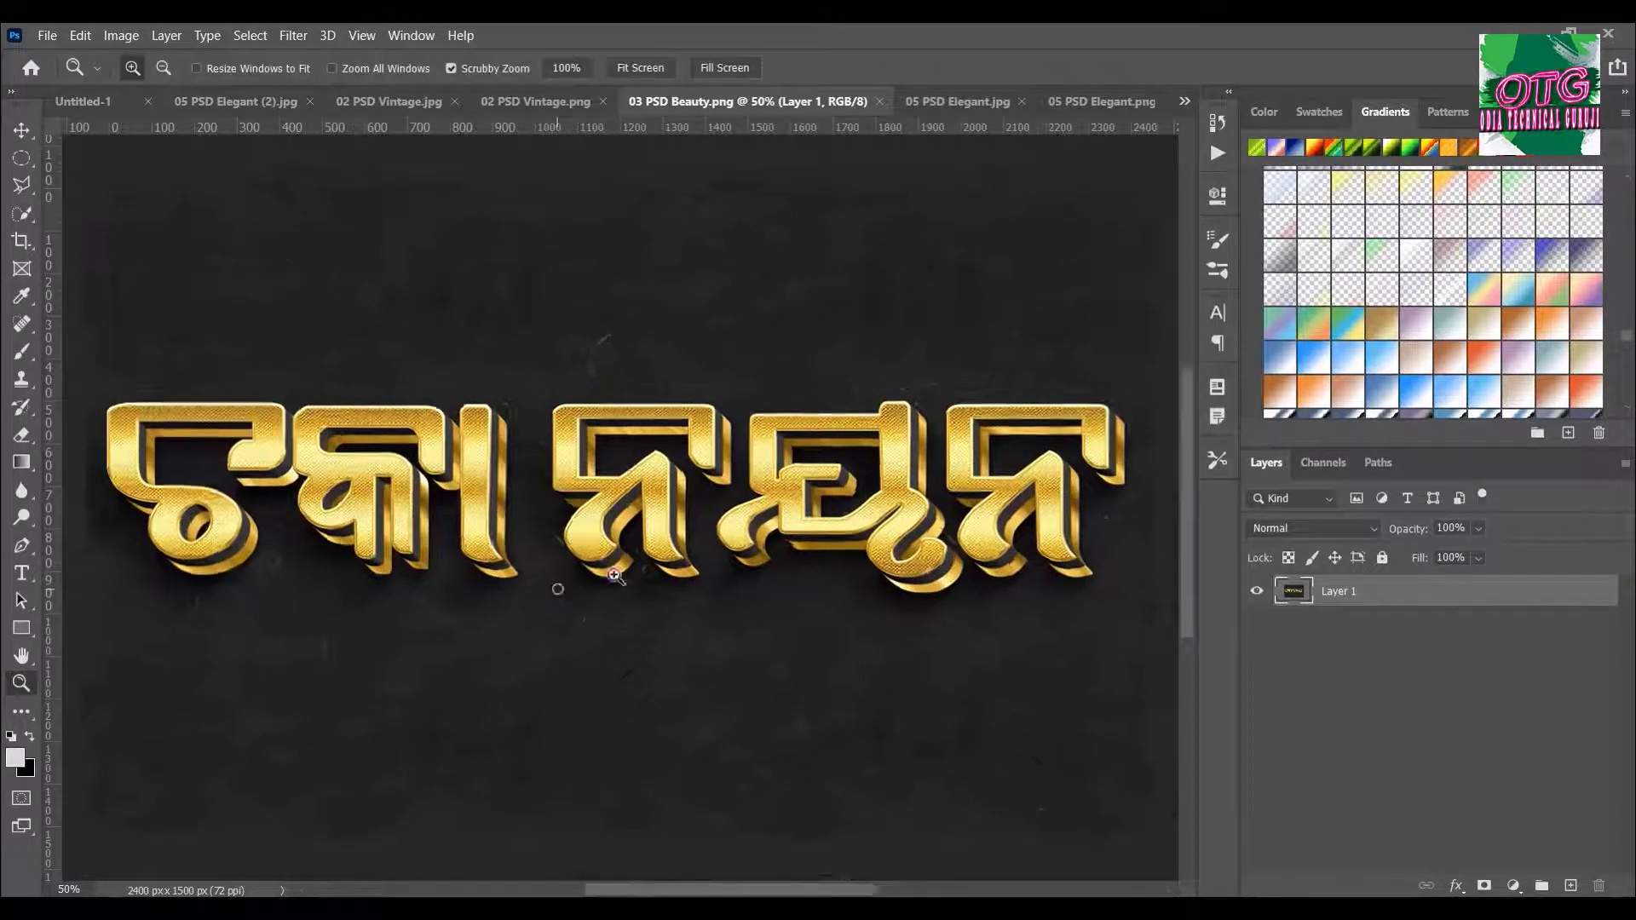
pyautogui.click(797, 524)
pyautogui.click(1059, 512)
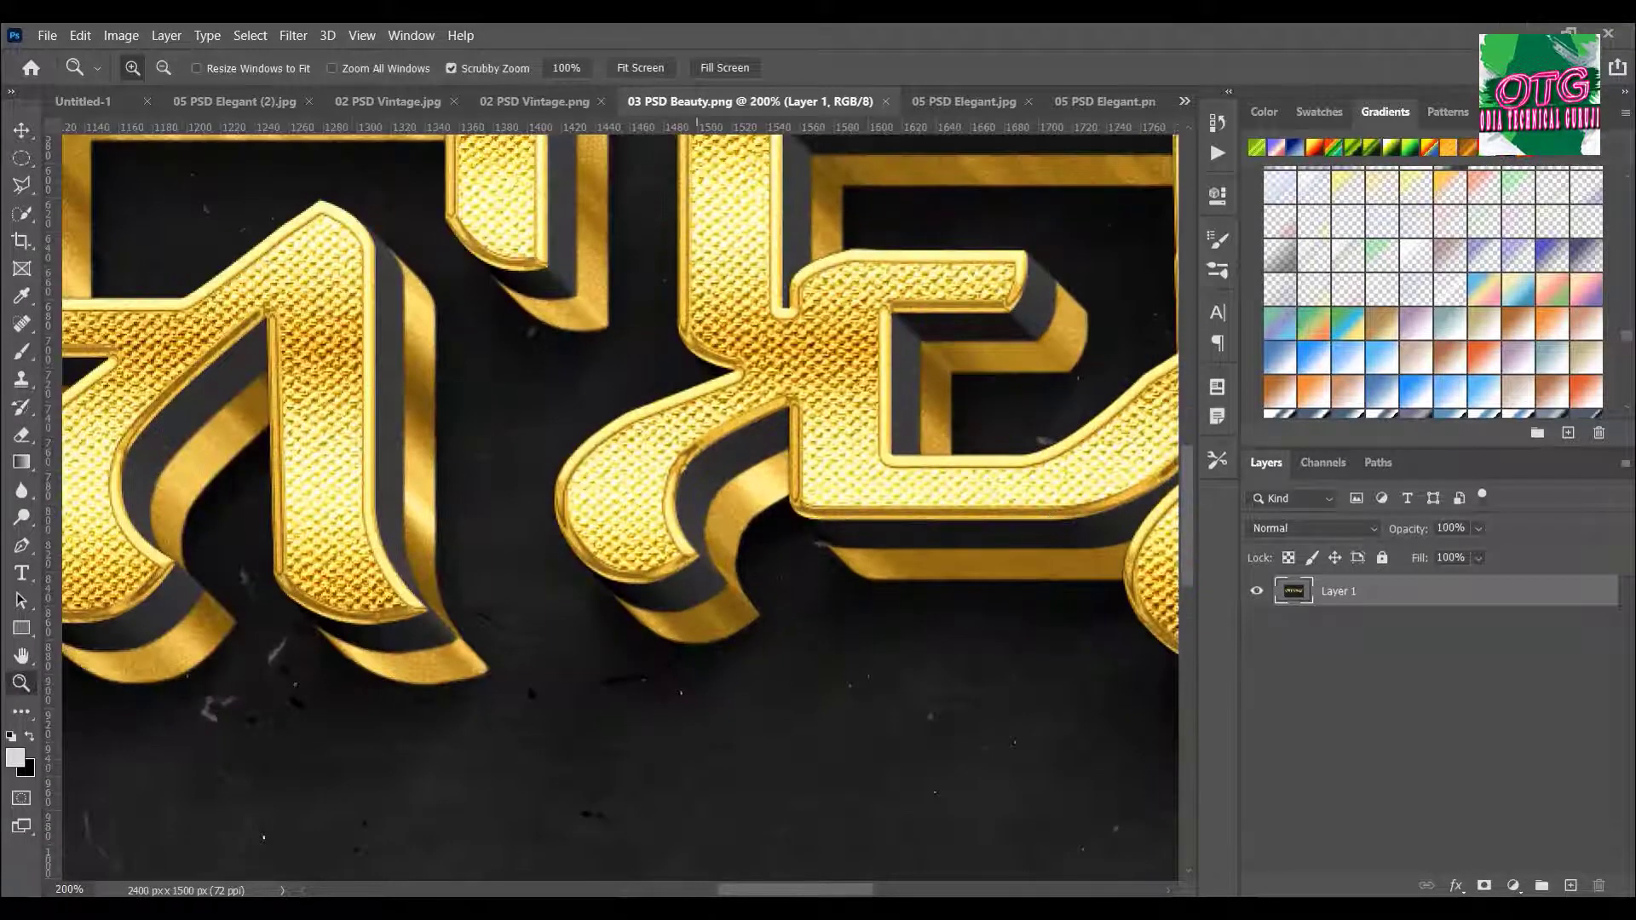
pyautogui.moveTo(829, 895); pyautogui.dragTo(988, 893)
pyautogui.scroll(1, 799, 784)
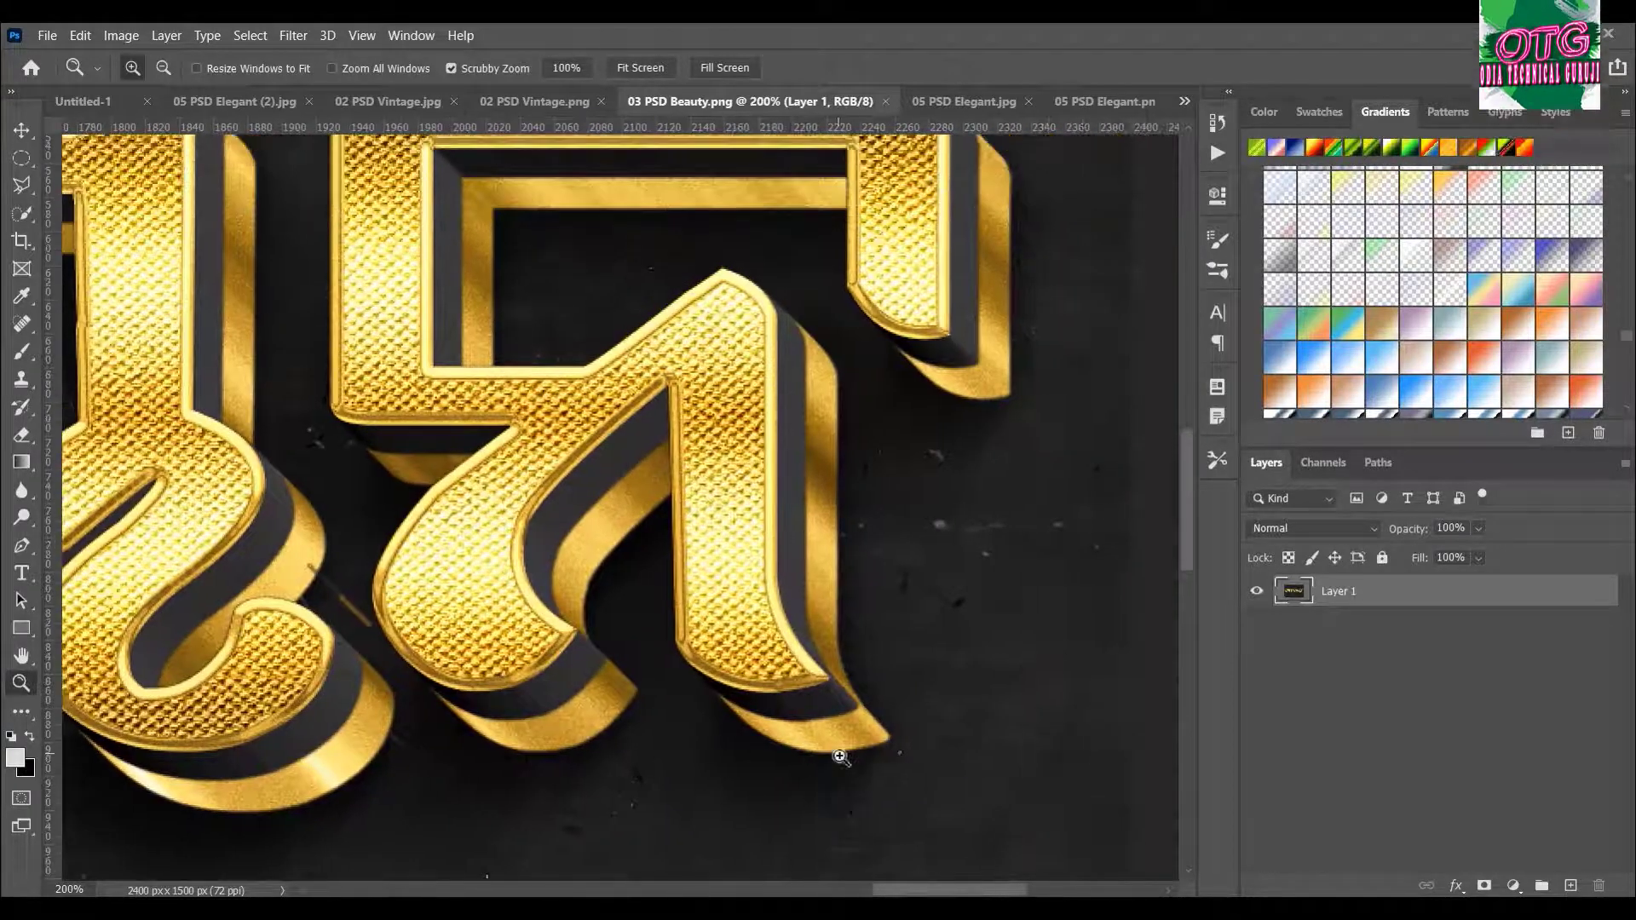
pyautogui.scroll(2, 799, 784)
pyautogui.scroll(2, 799, 784)
pyautogui.hscroll(-3, 527, 857)
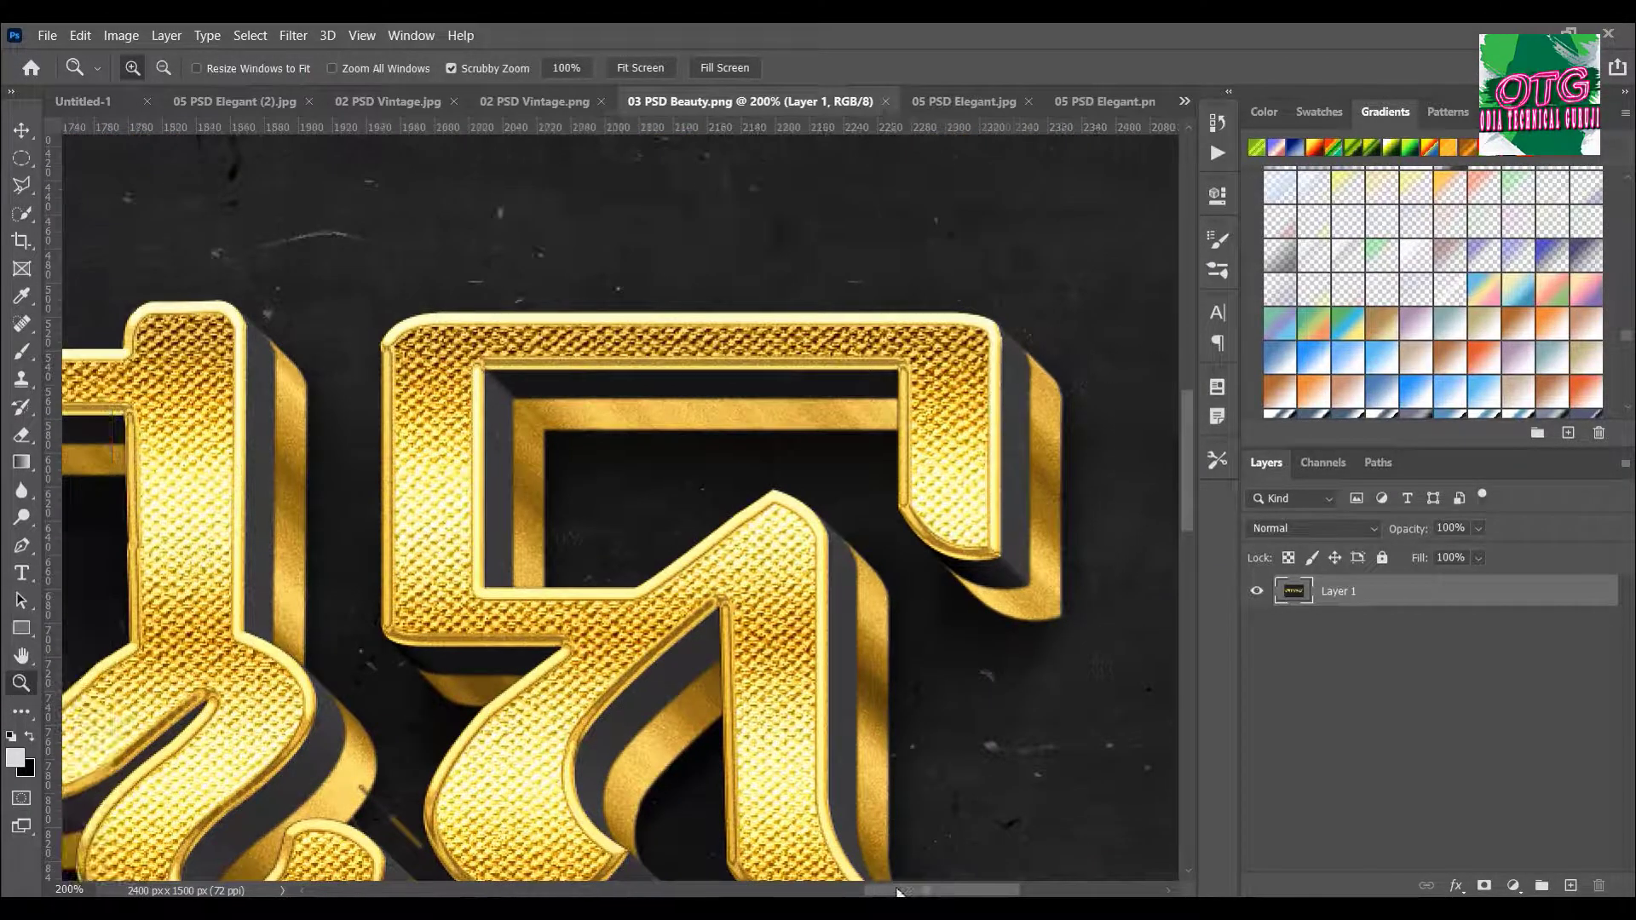
pyautogui.hscroll(-5, 528, 856)
pyautogui.hscroll(-5, 527, 856)
pyautogui.hscroll(-5, 528, 856)
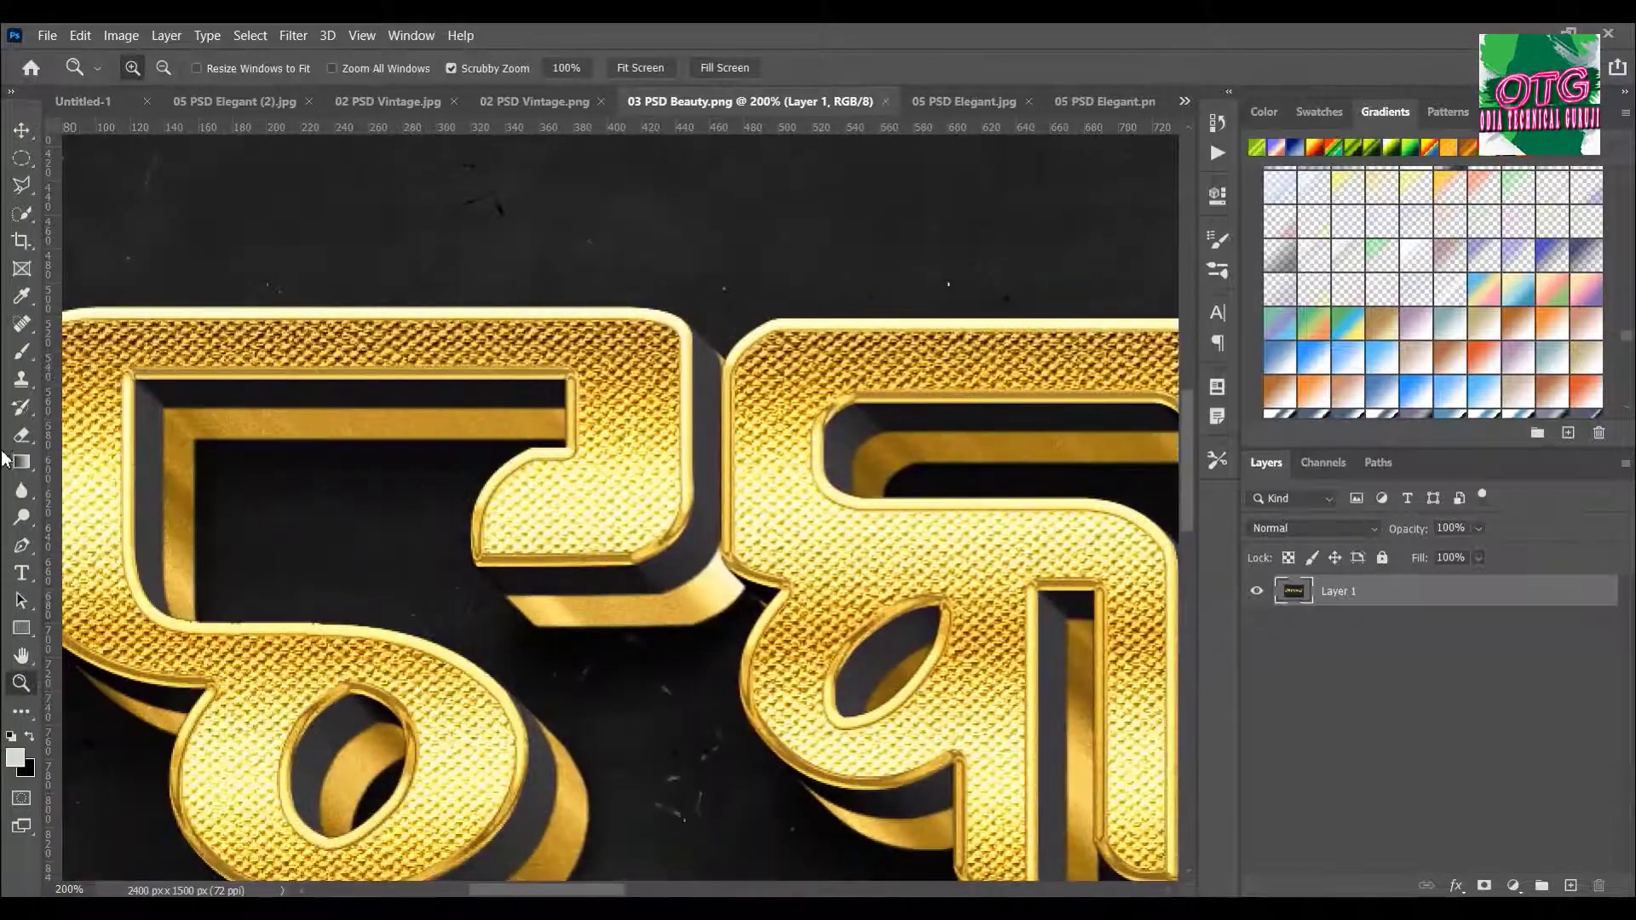
pyautogui.rightClick(516, 428)
pyautogui.click(554, 438)
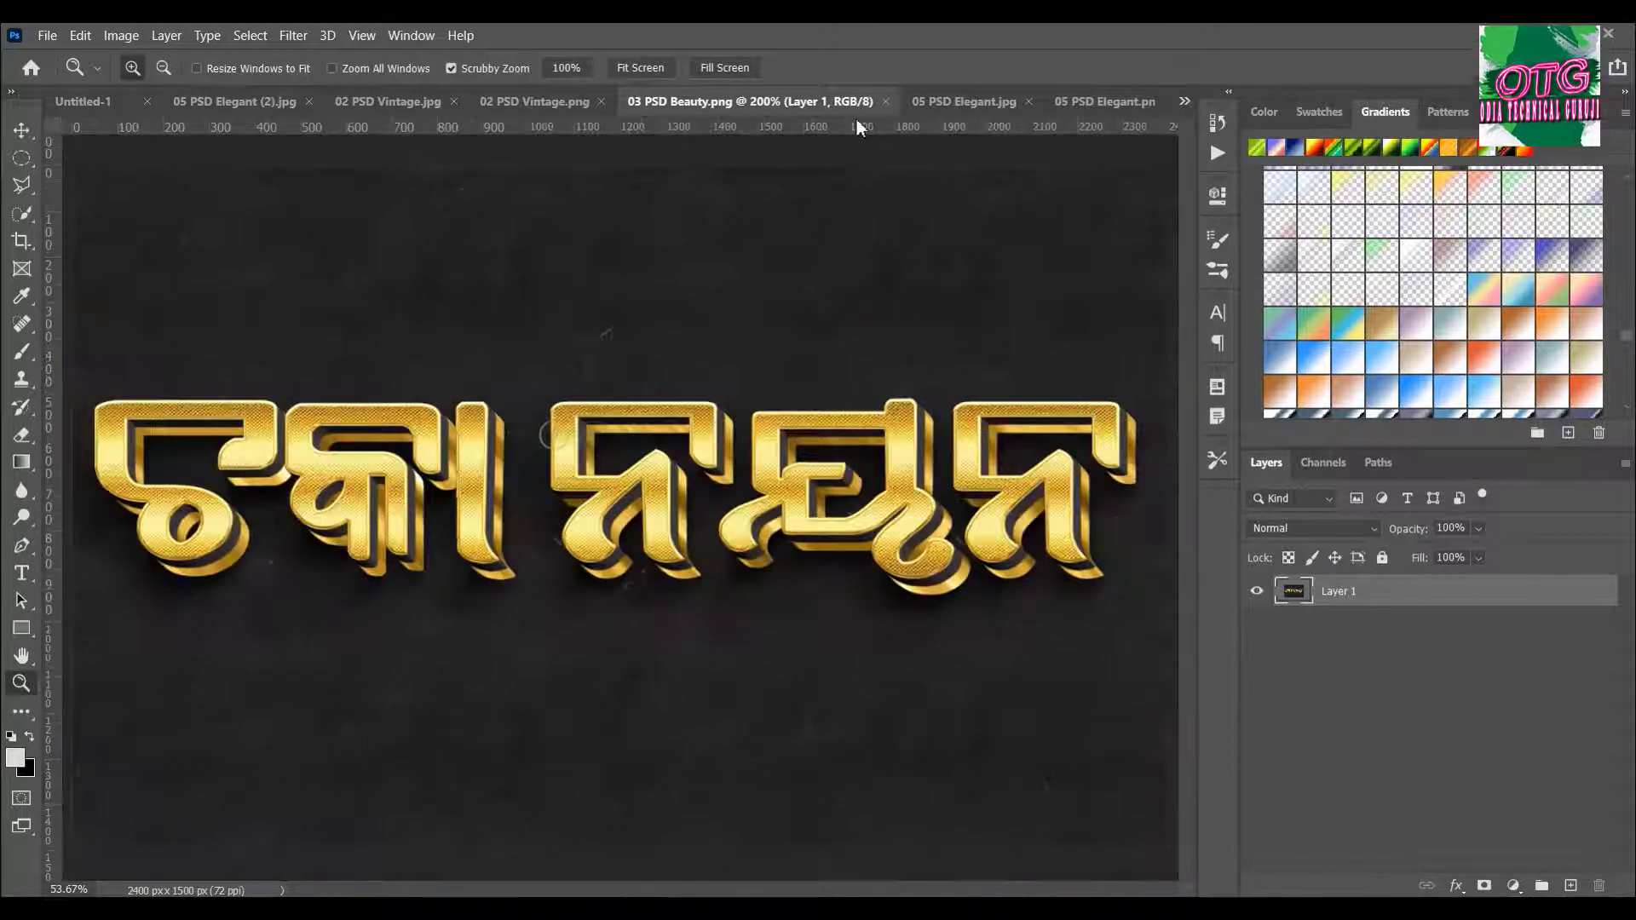
pyautogui.click(931, 101)
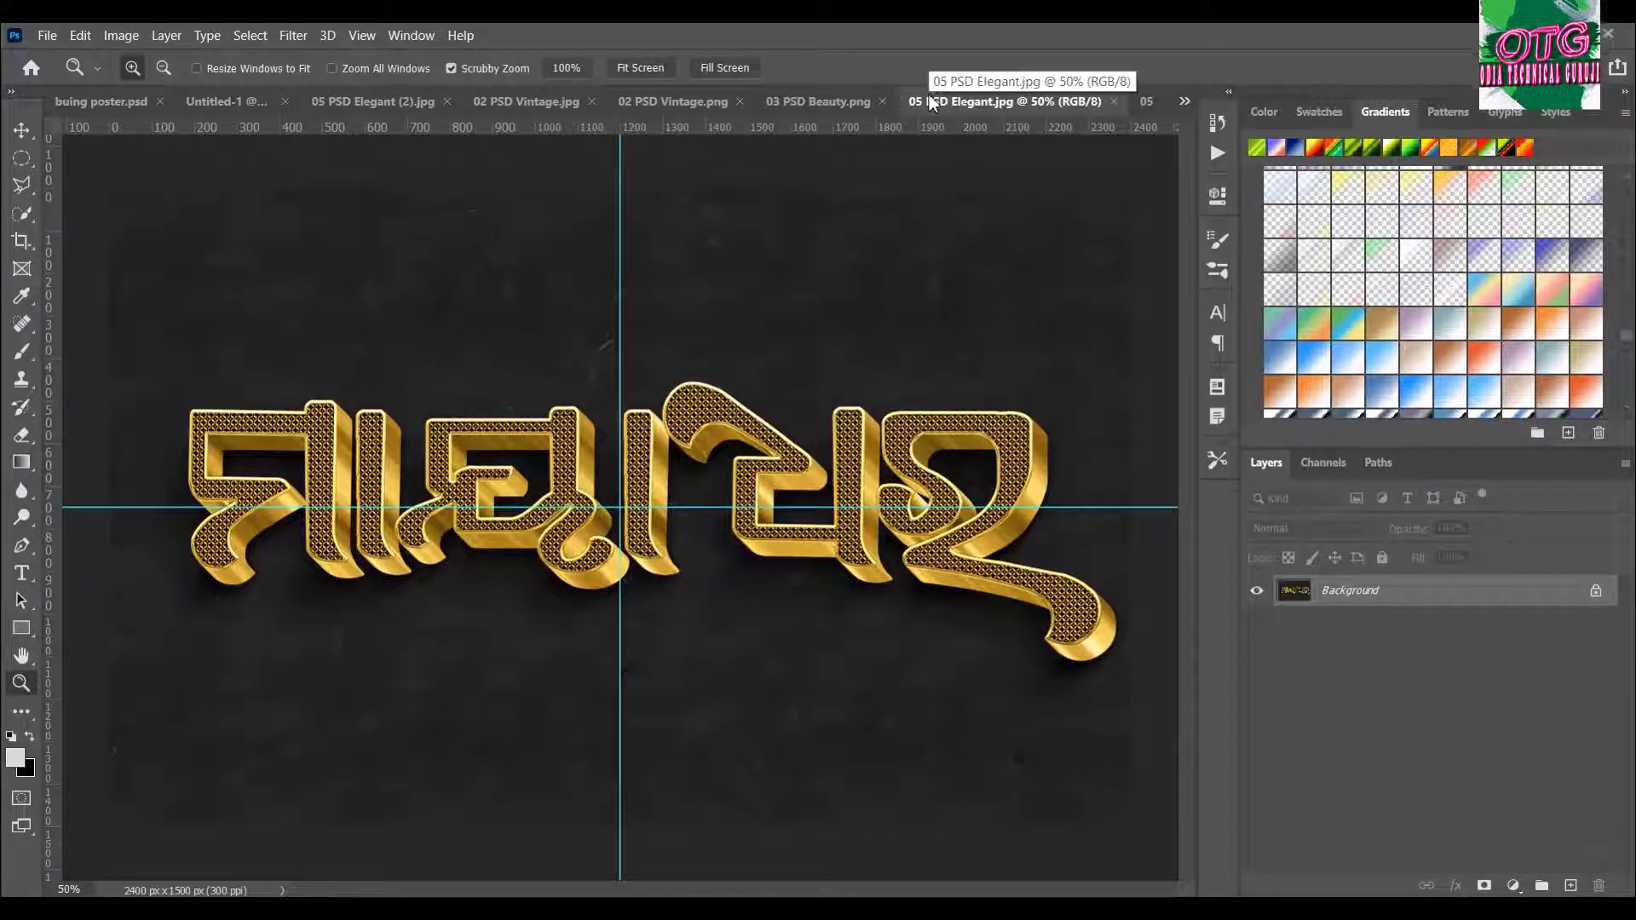
# - View 05 PSD Elegant.png and 05 PSD Elegant (2).jpg, then return to Untitled-1
pyautogui.click(1142, 106)
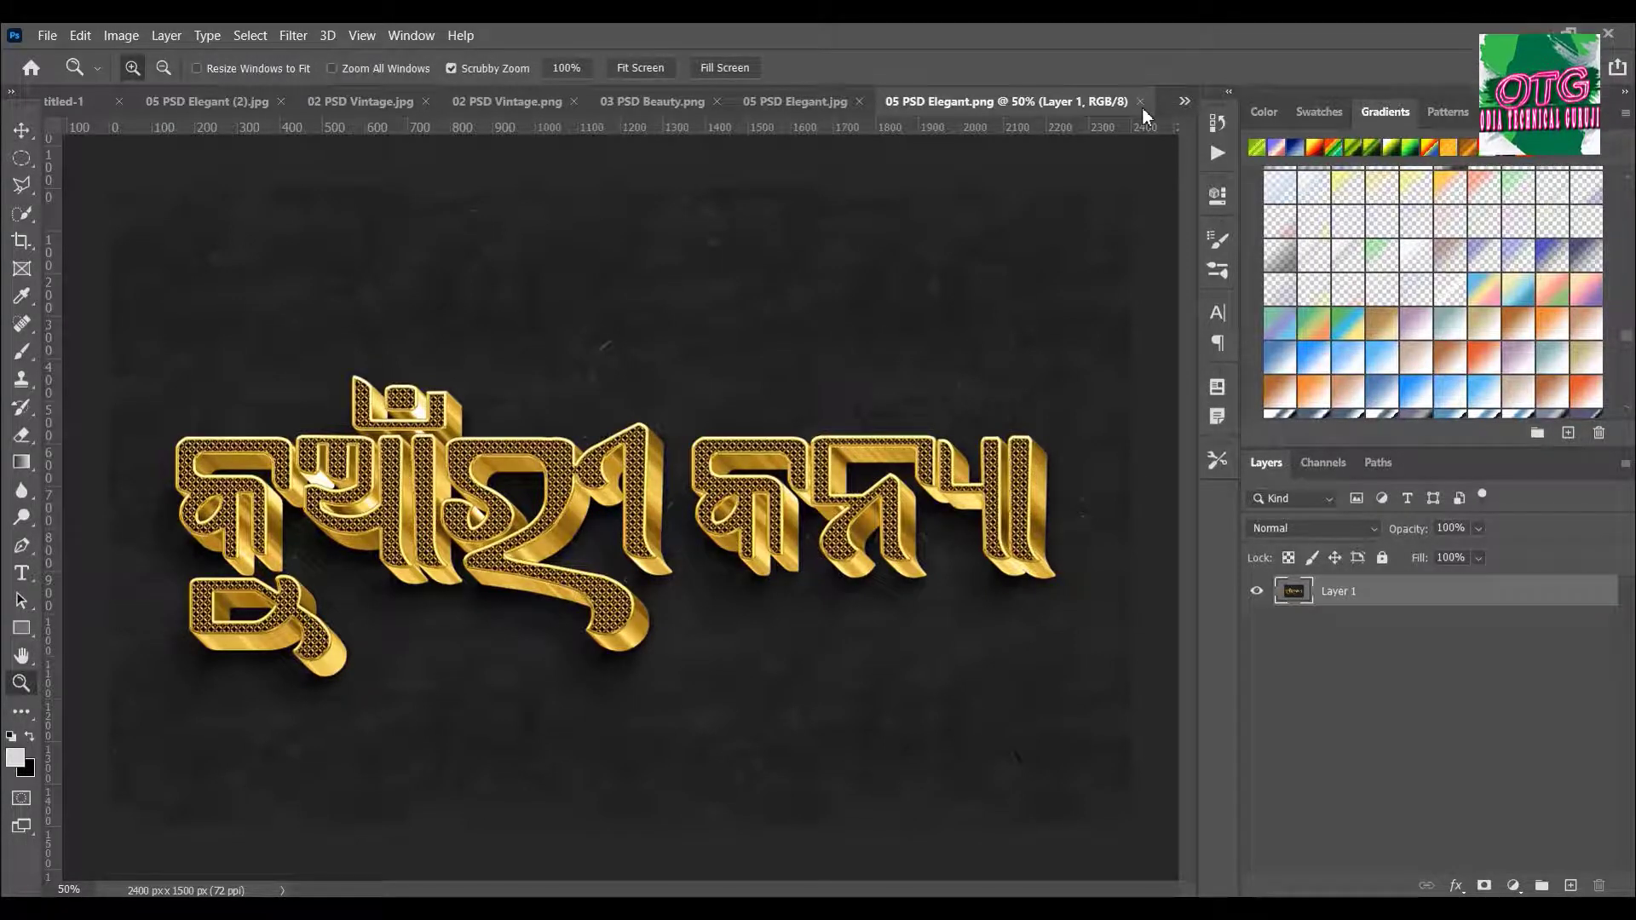
pyautogui.click(213, 101)
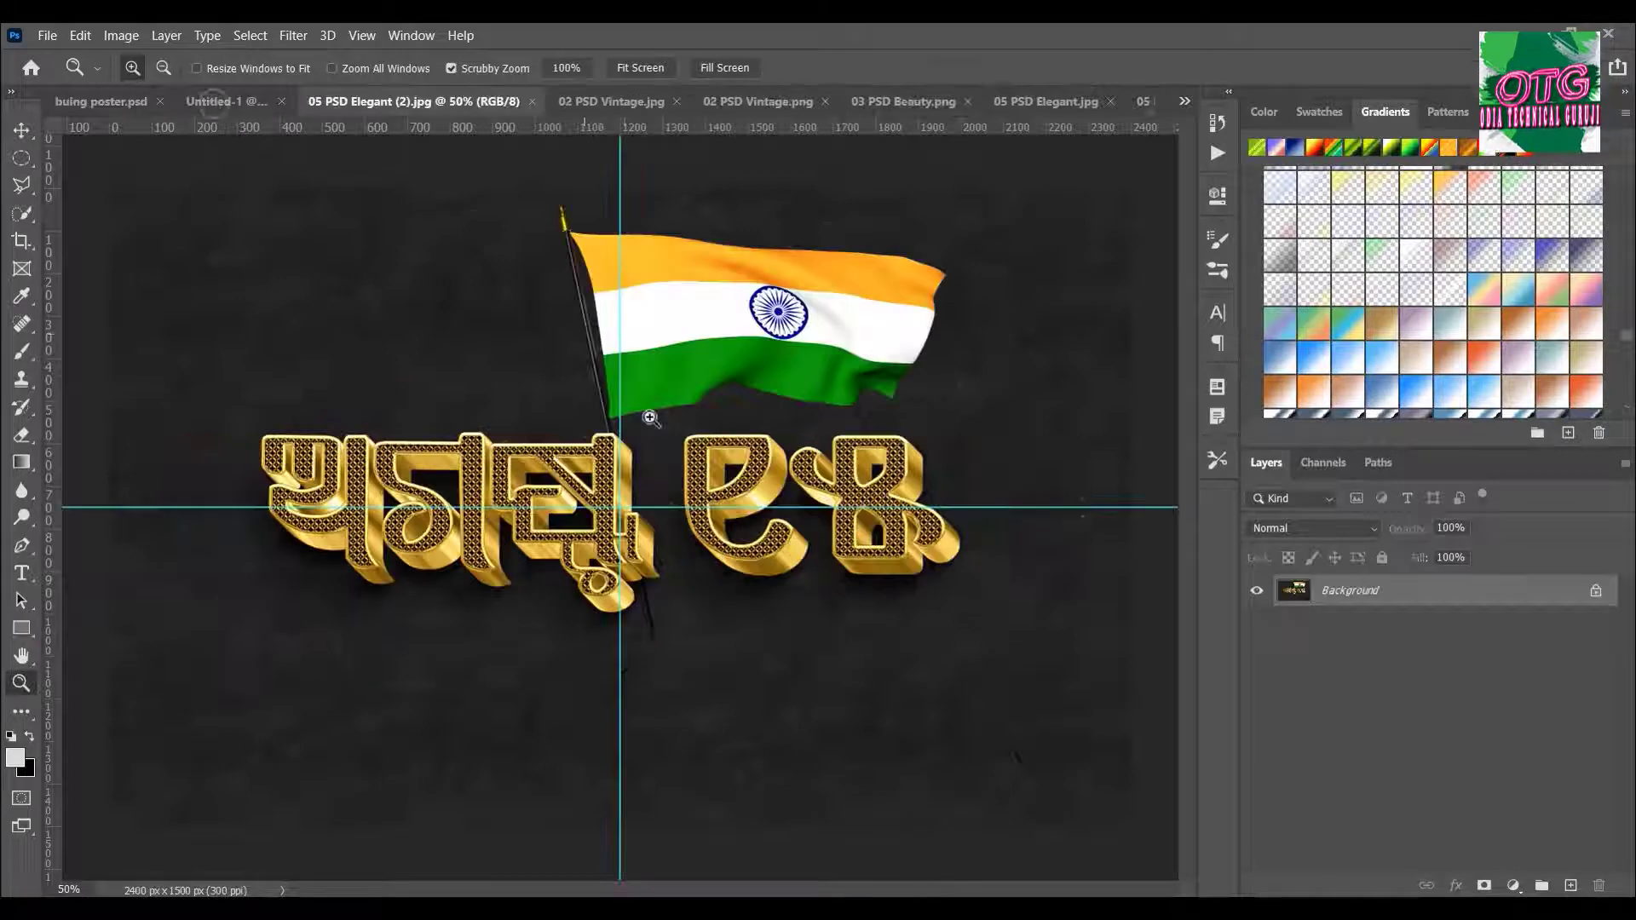
pyautogui.click(220, 100)
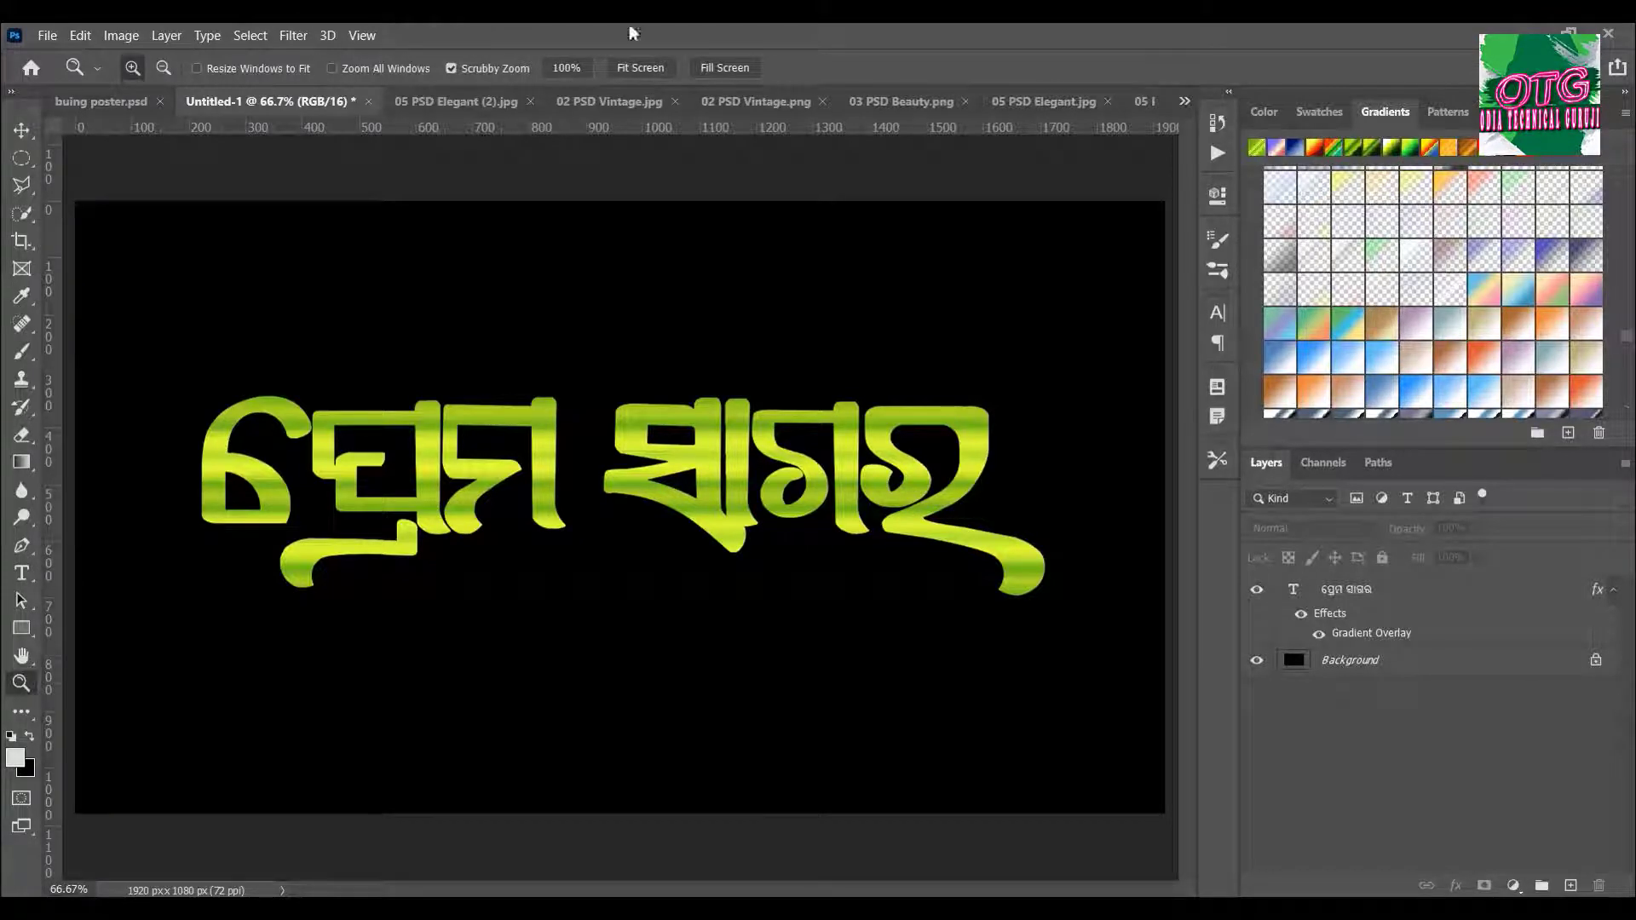
# - Fit the canvas on screen, switch input to Odia, and select the title text
pyautogui.click(762, 434)
pyautogui.rightClick(761, 435)
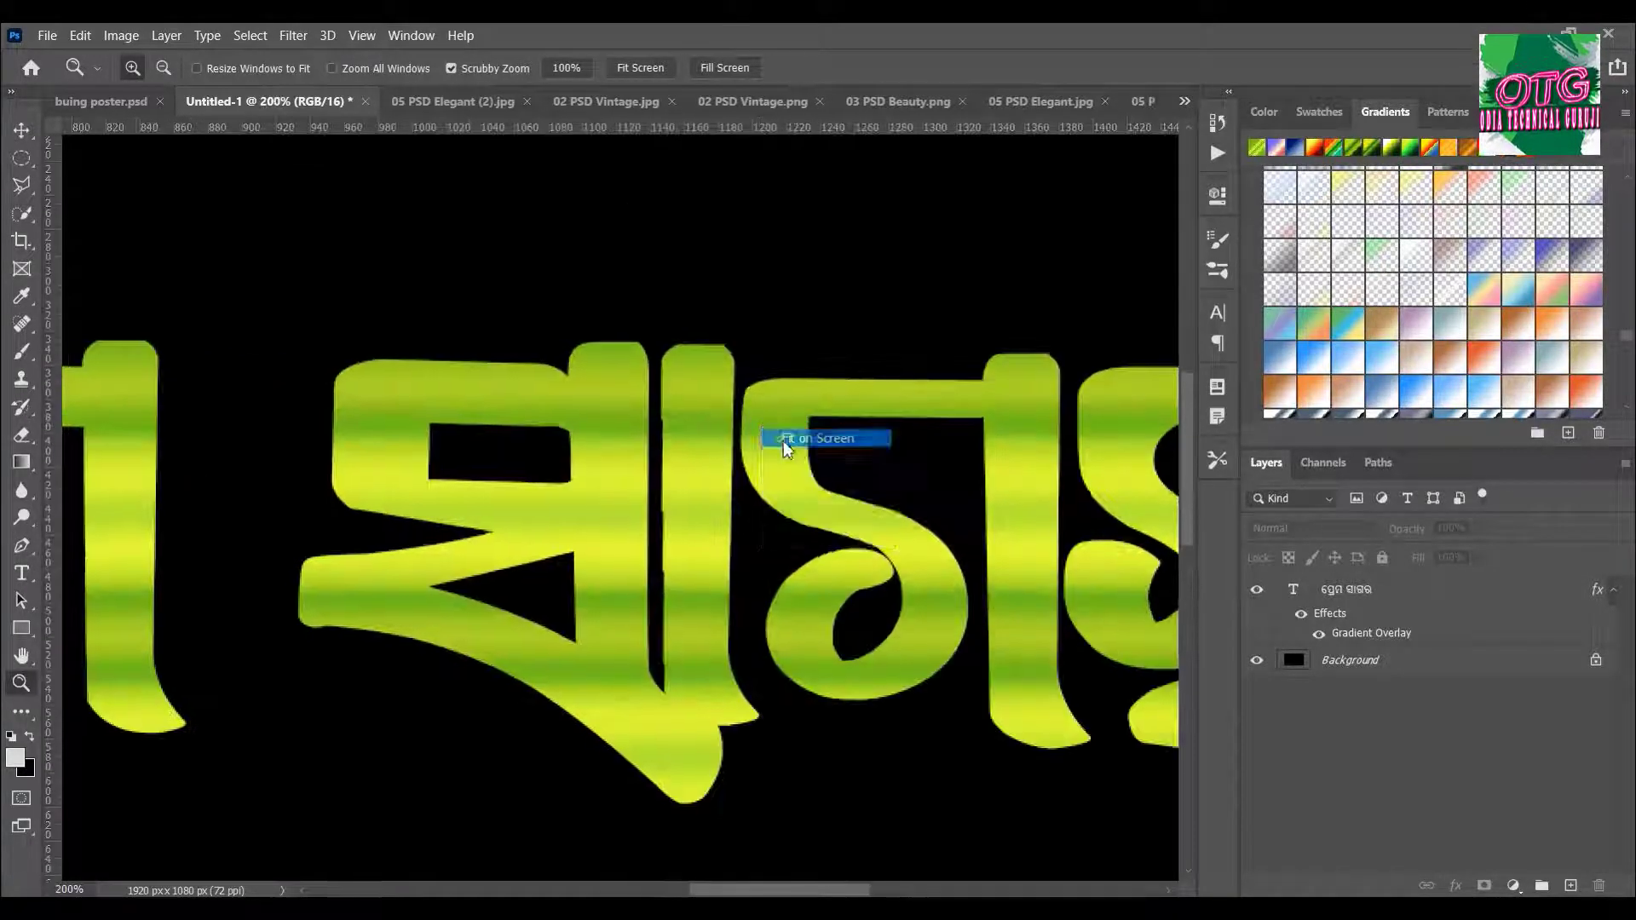
pyautogui.click(763, 436)
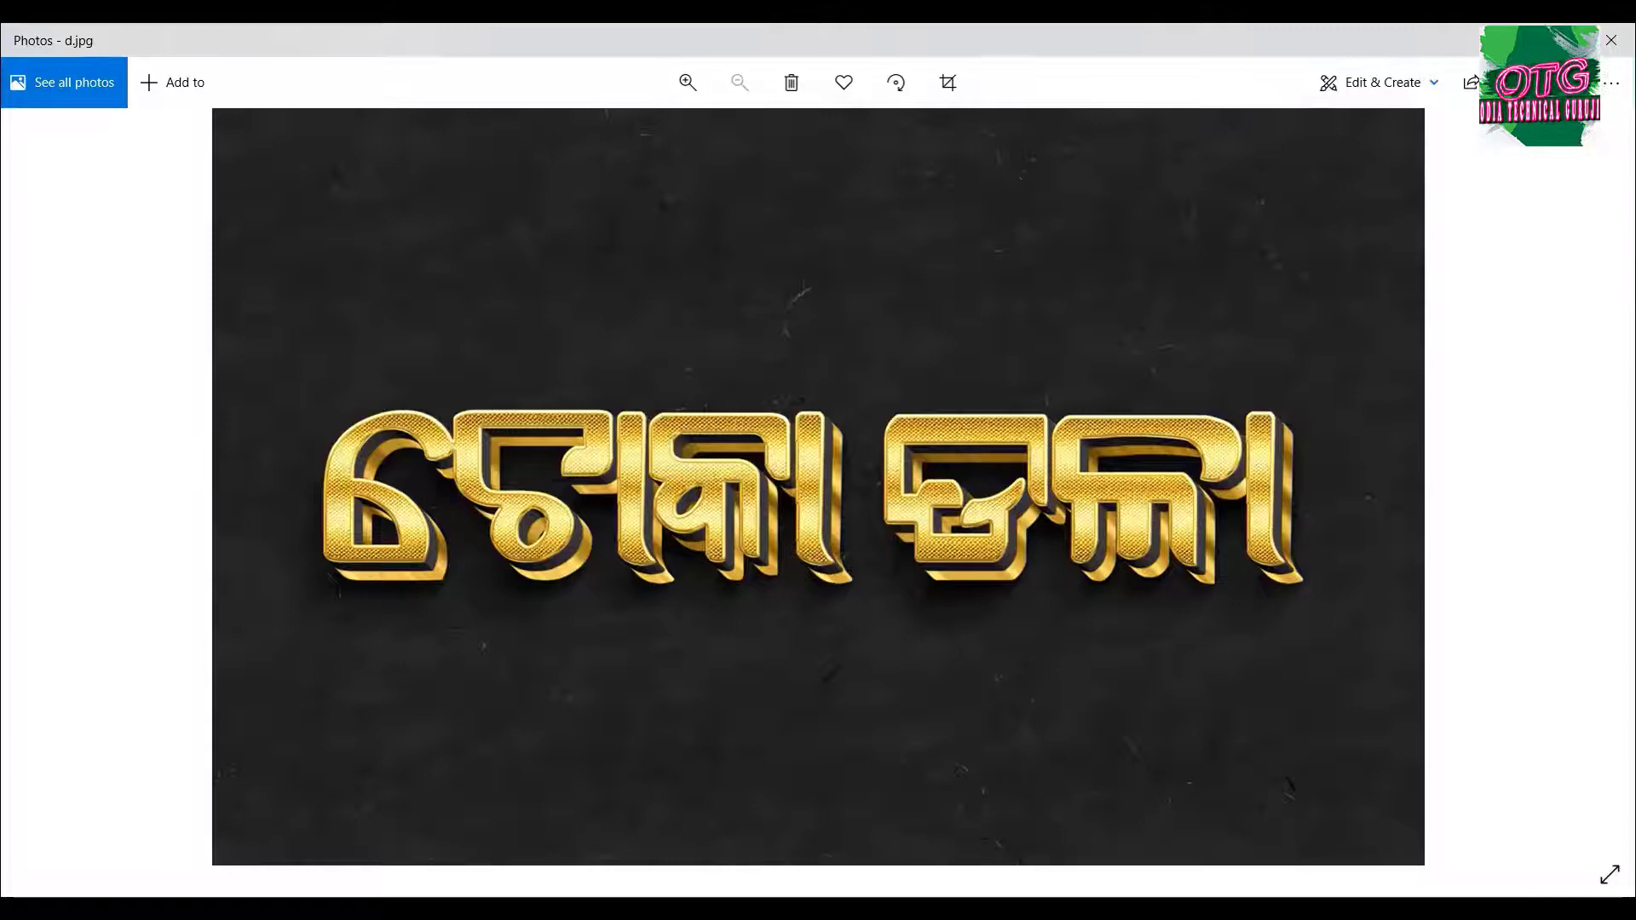
pyautogui.press('super+space')
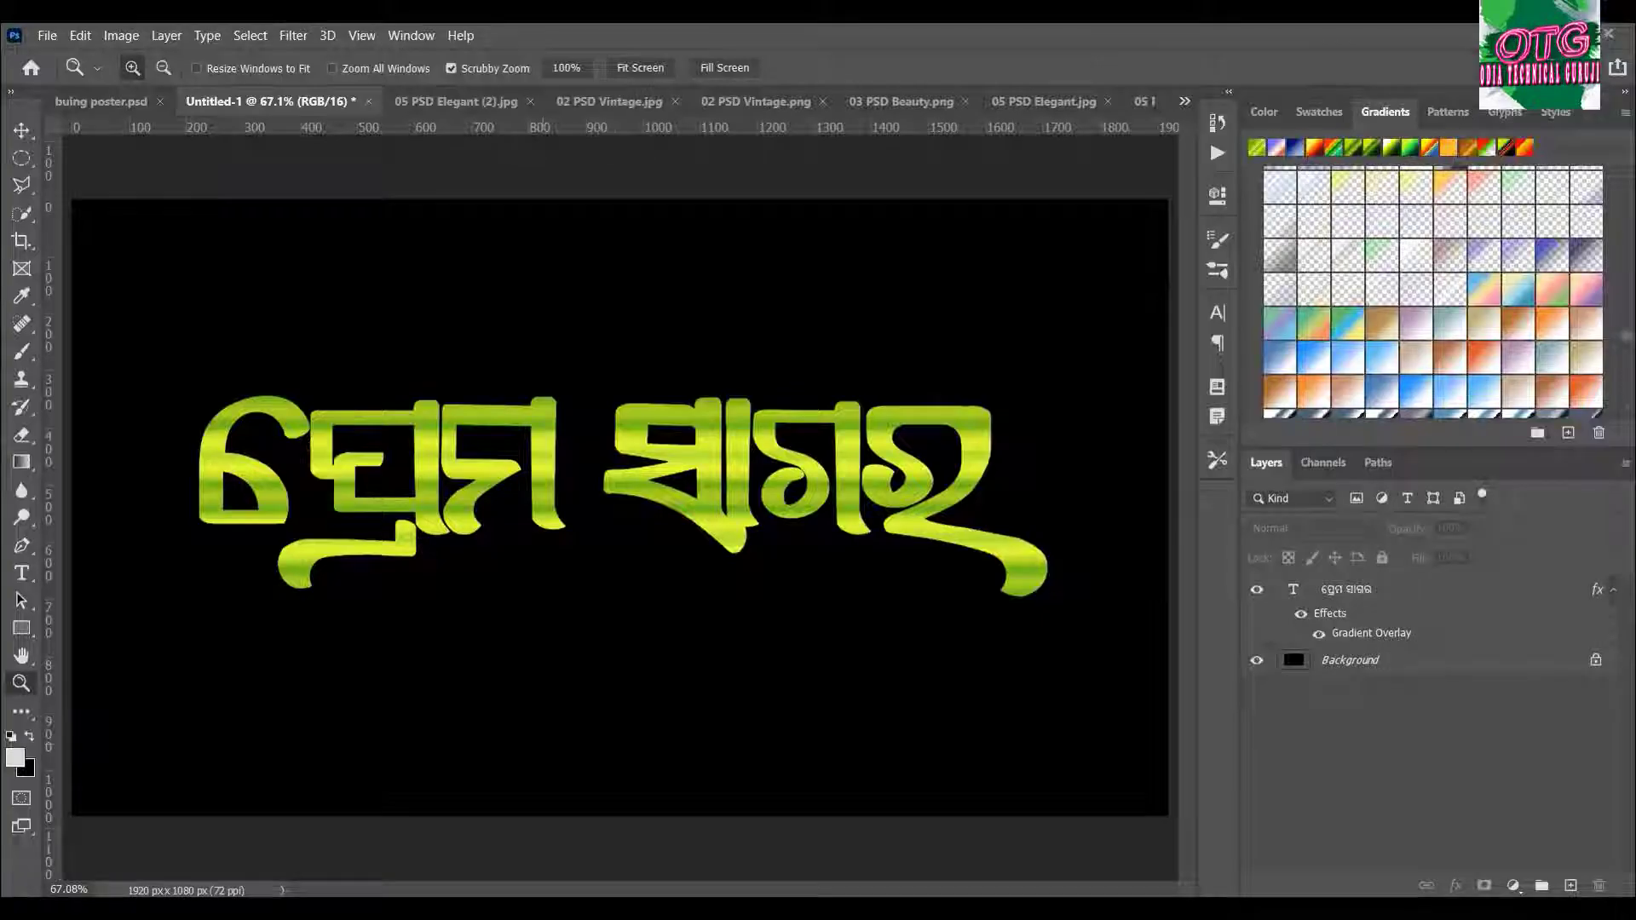
pyautogui.click(21, 135)
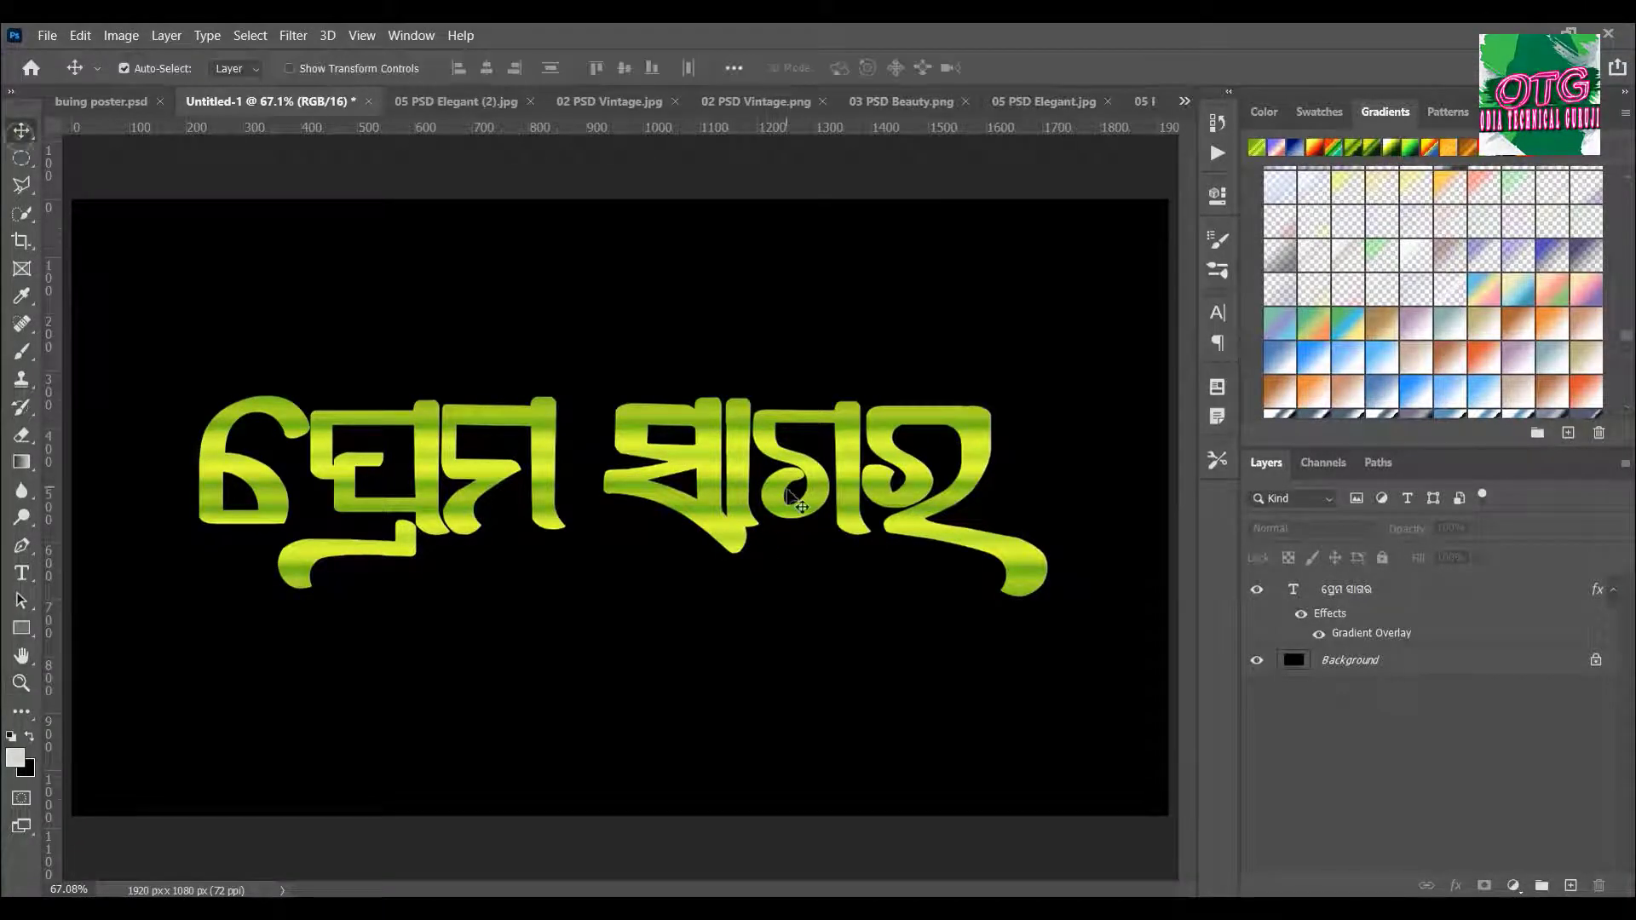
pyautogui.doubleClick(788, 489)
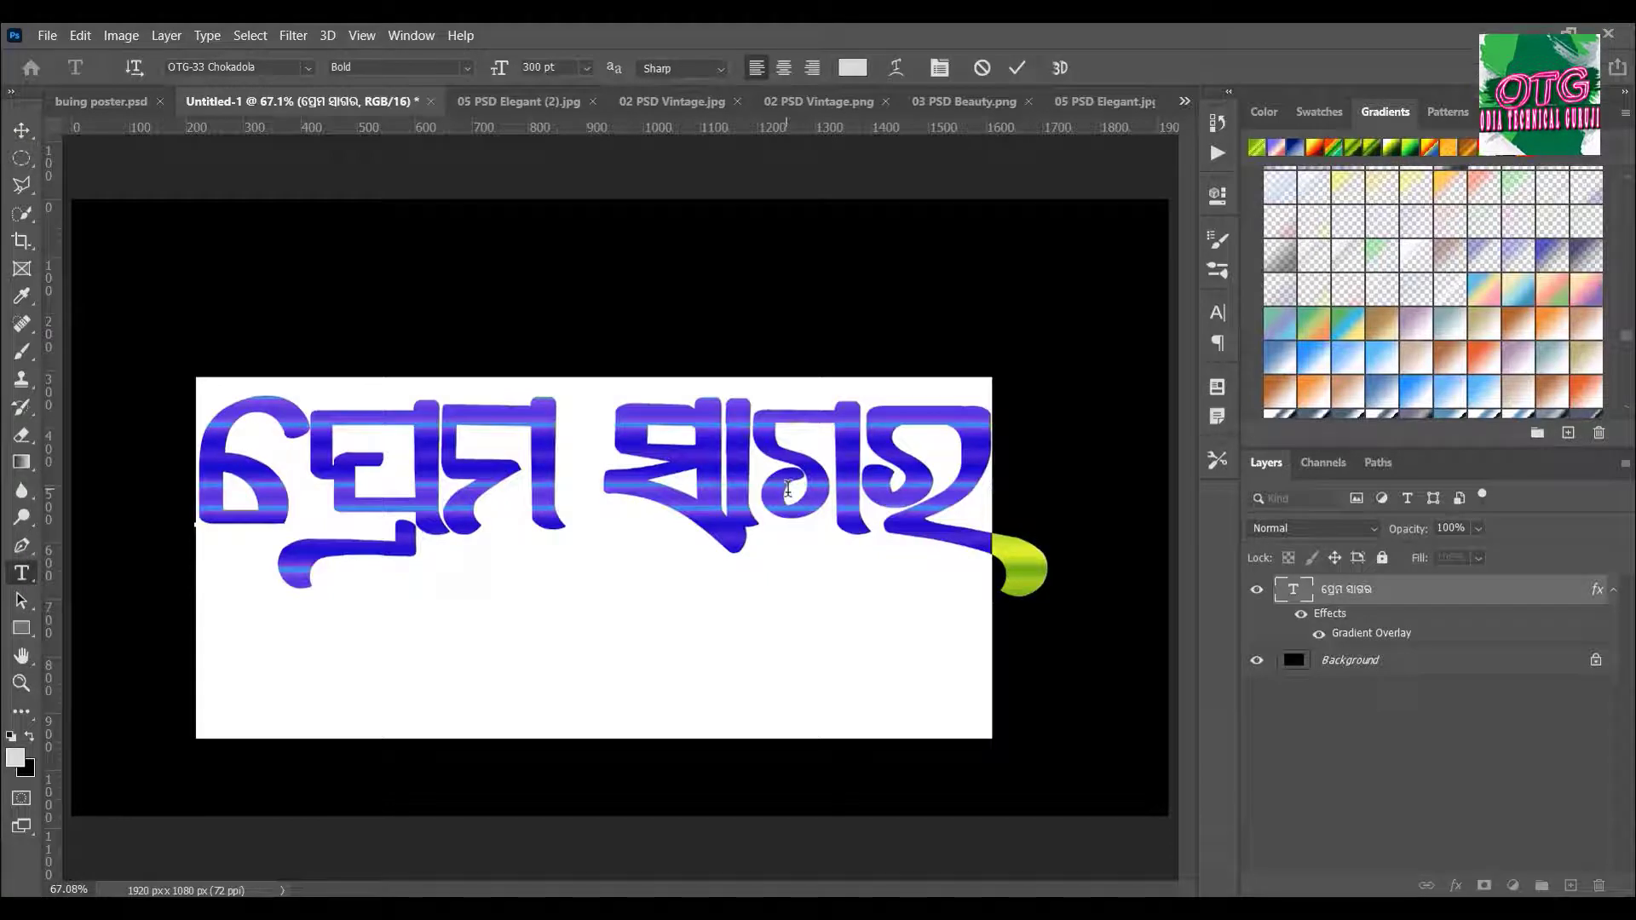
# - Type 'mun eka tumar' to produce the Odia phrase ending ଏକା ତୁମର
pyautogui.write('mu')
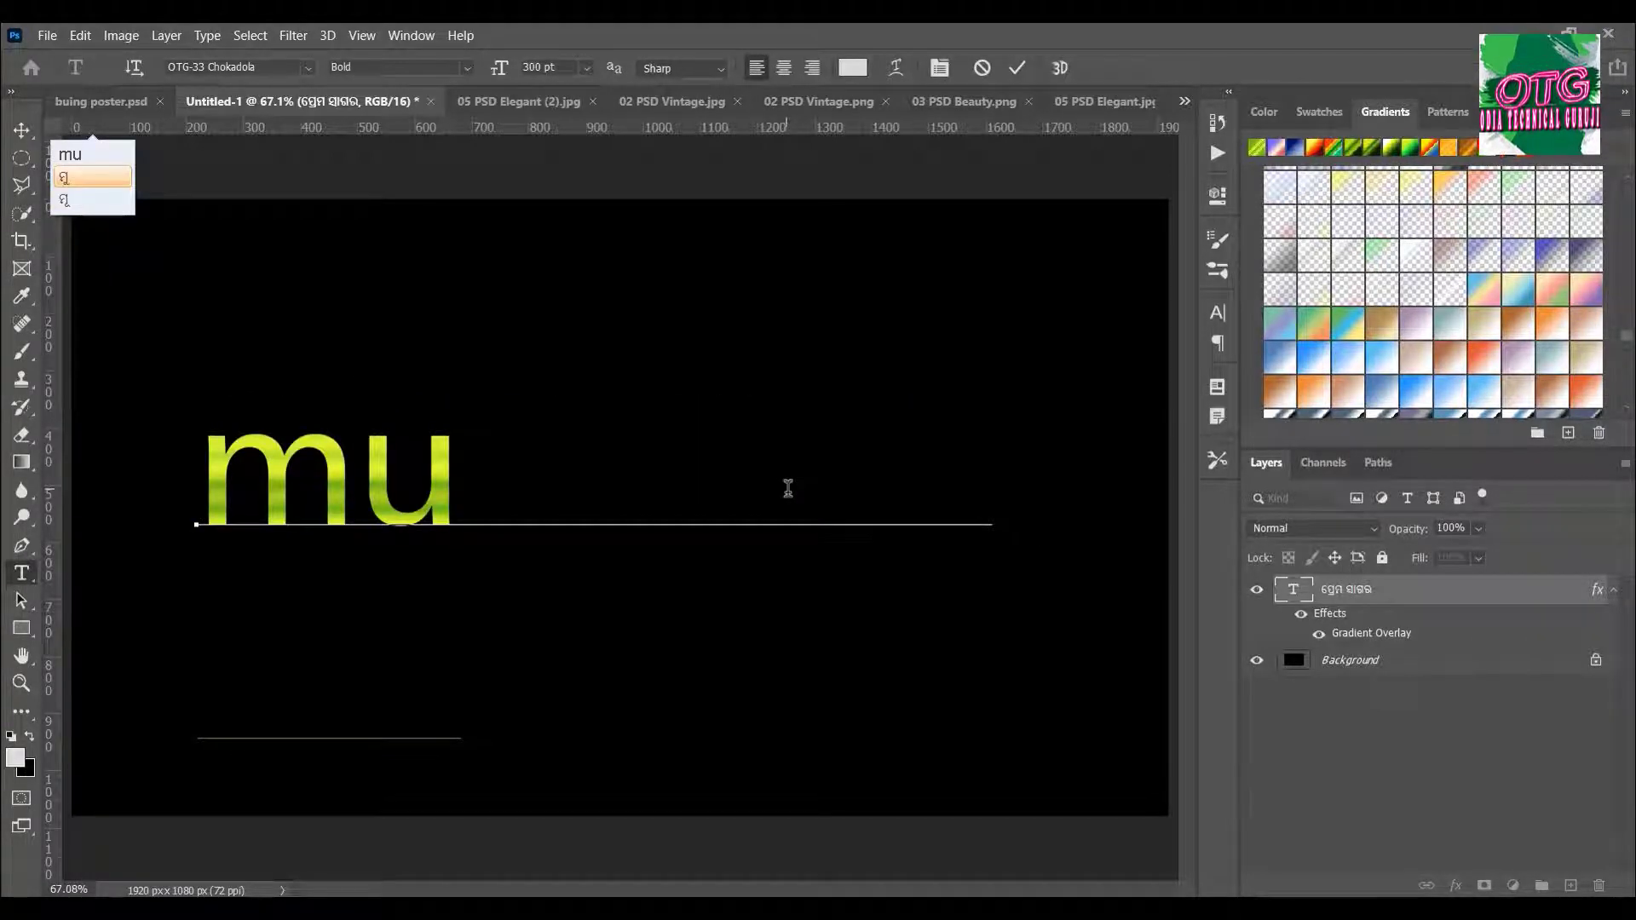
pyautogui.write('n')
pyautogui.press('space')
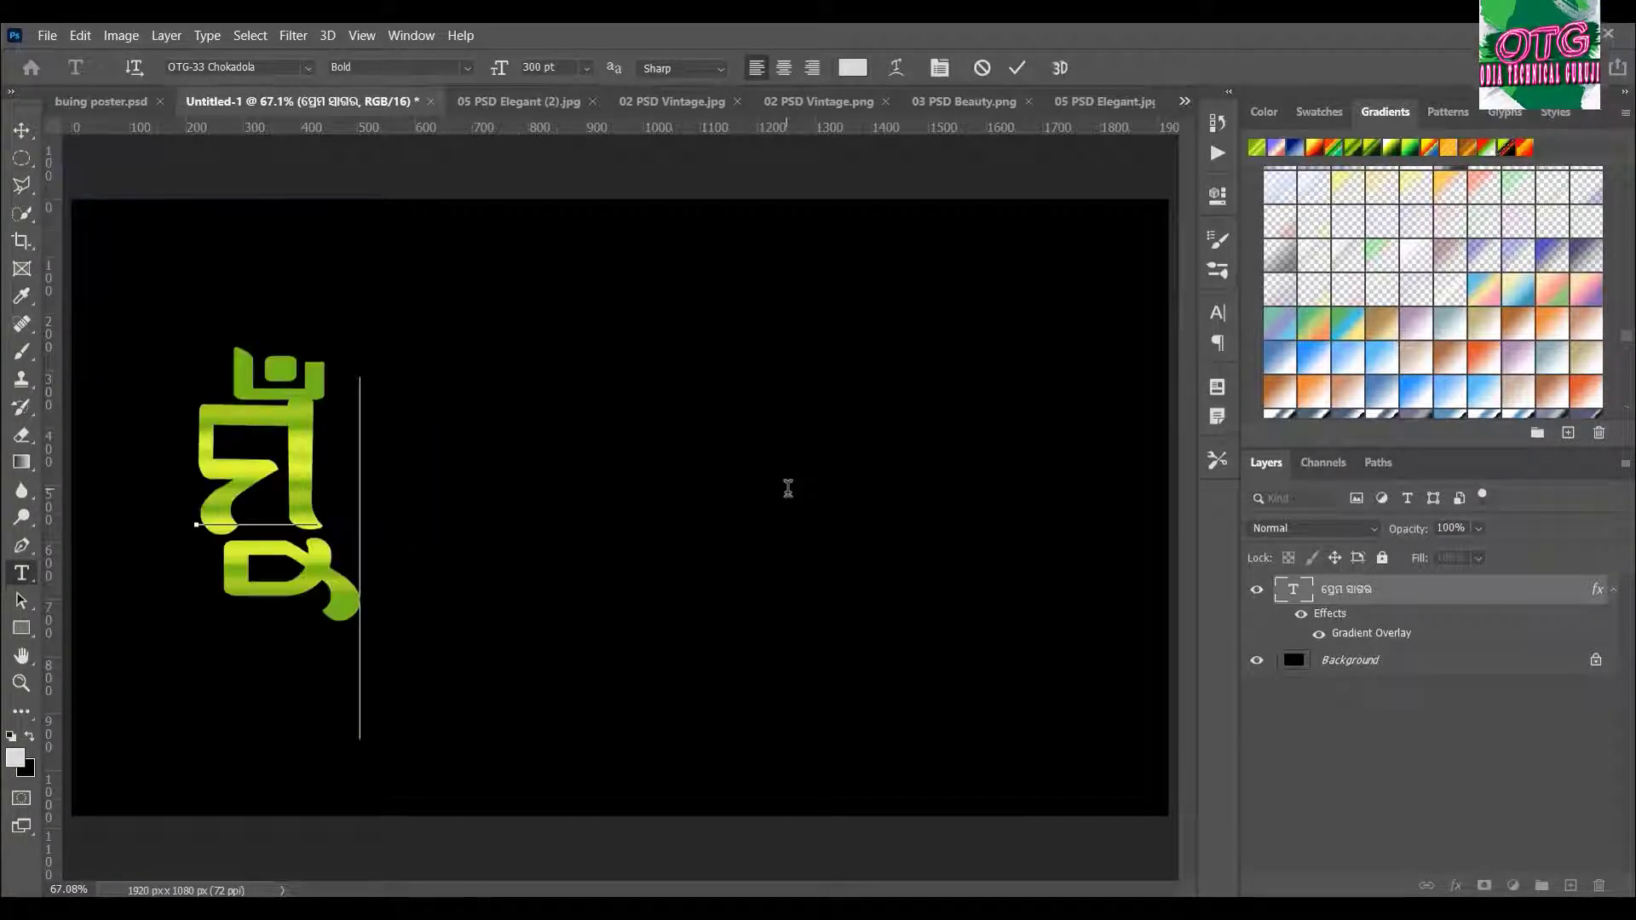
pyautogui.write('eka')
pyautogui.press('space')
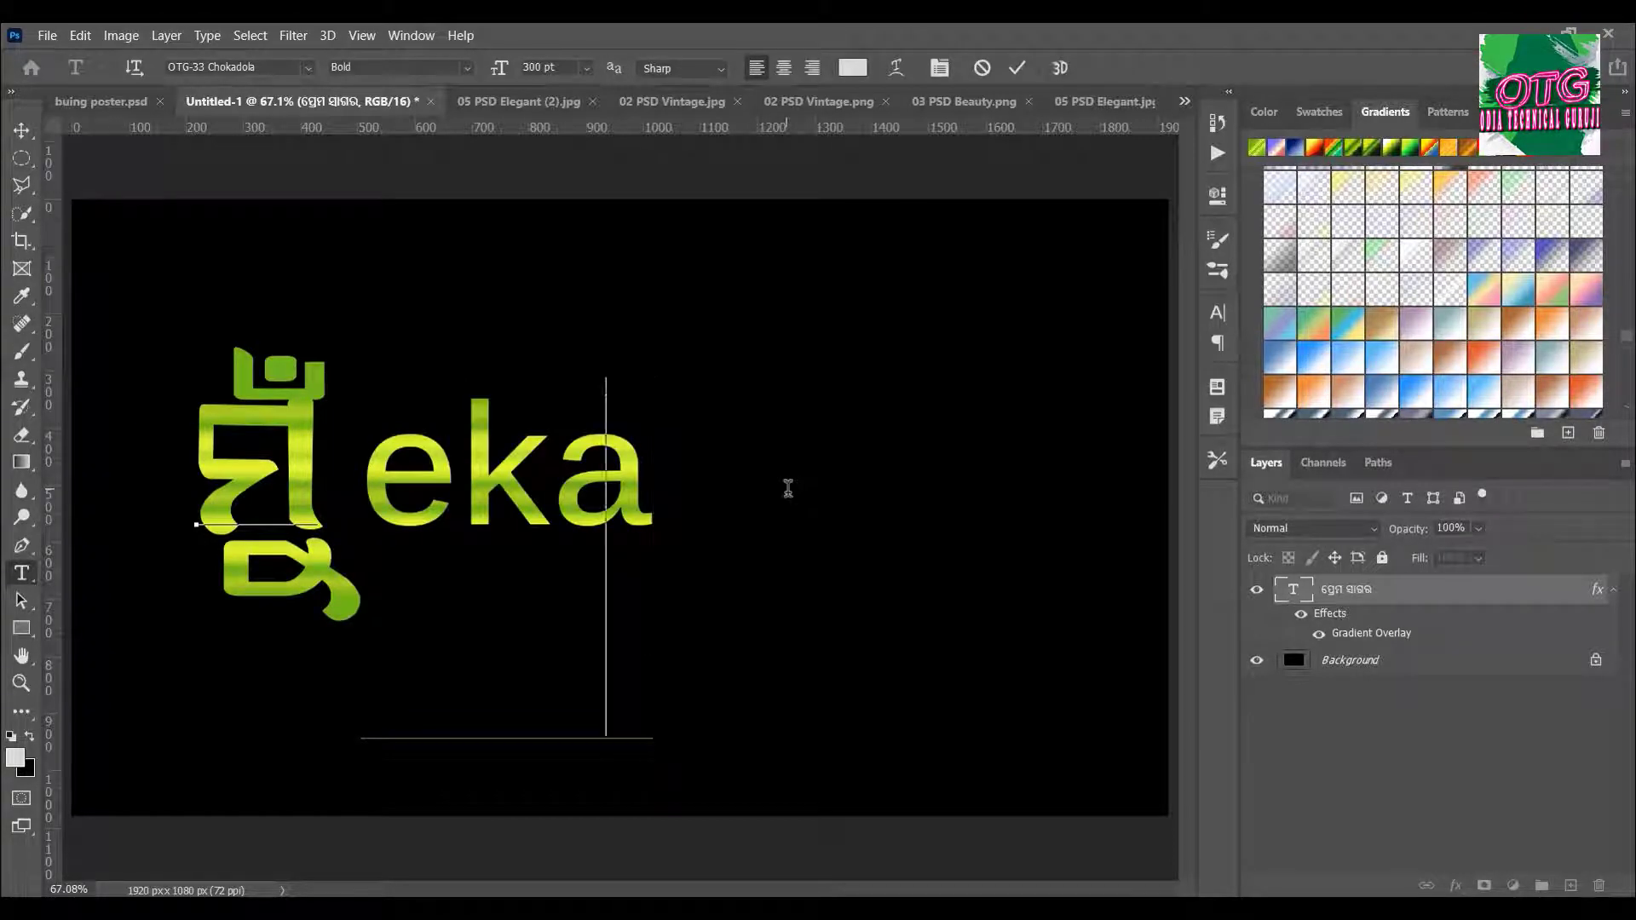
pyautogui.write('tu')
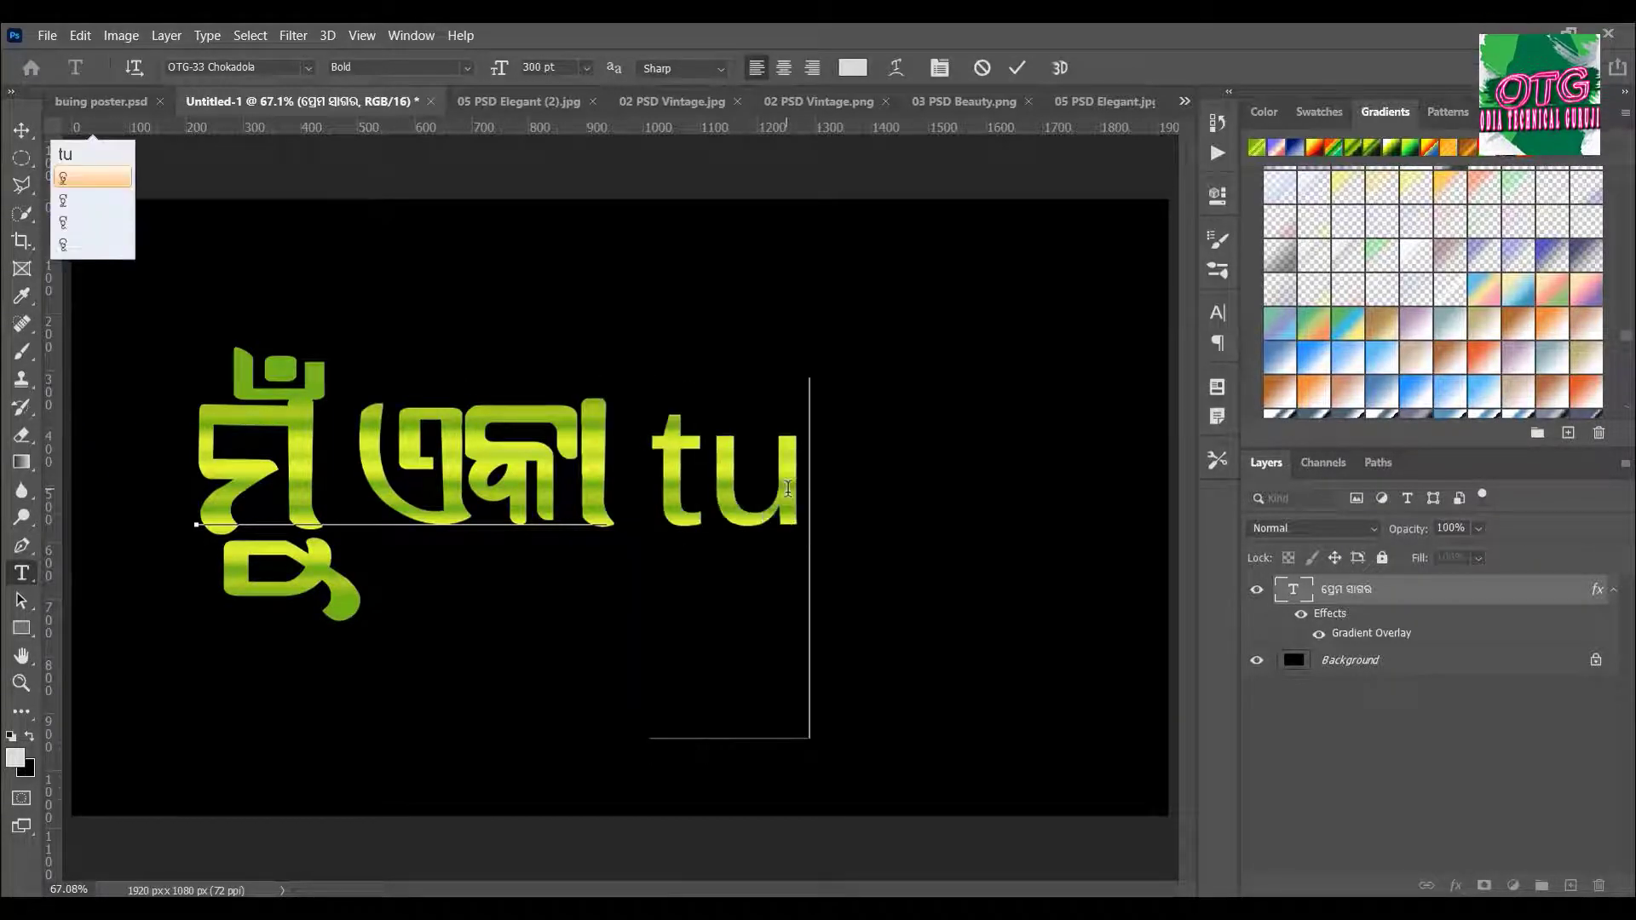
pyautogui.write('mar')
pyautogui.press('space')
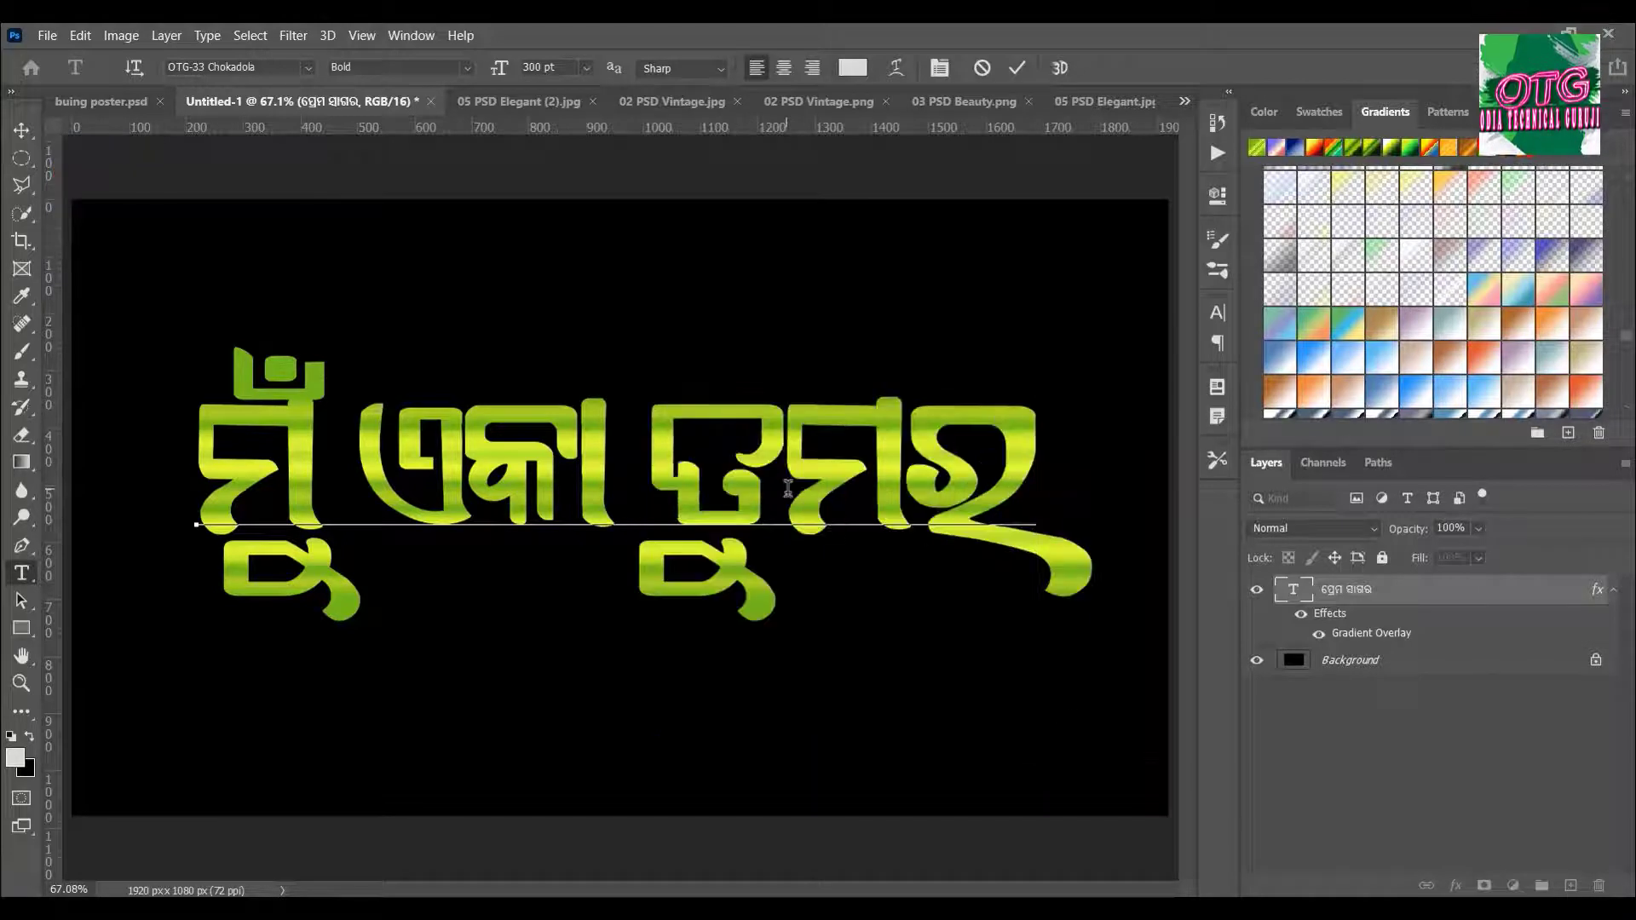
# - Shift the title about 48 px left and retype it as Odia 'babu bhaijaan'
pyautogui.click(21, 129)
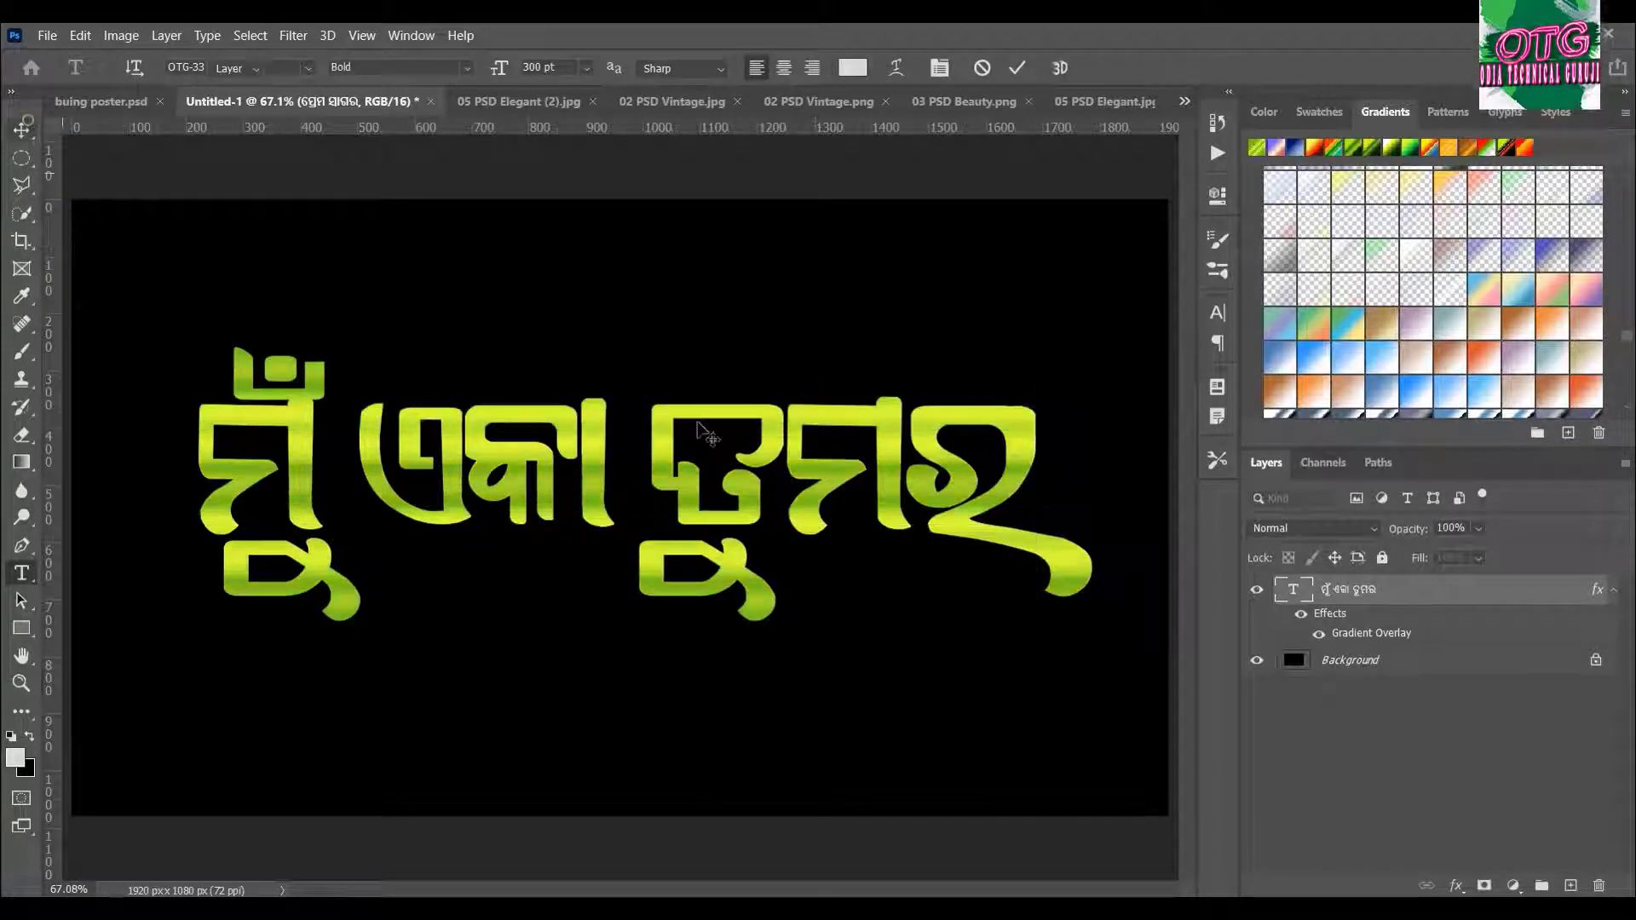
pyautogui.moveTo(878, 475); pyautogui.dragTo(837, 475)
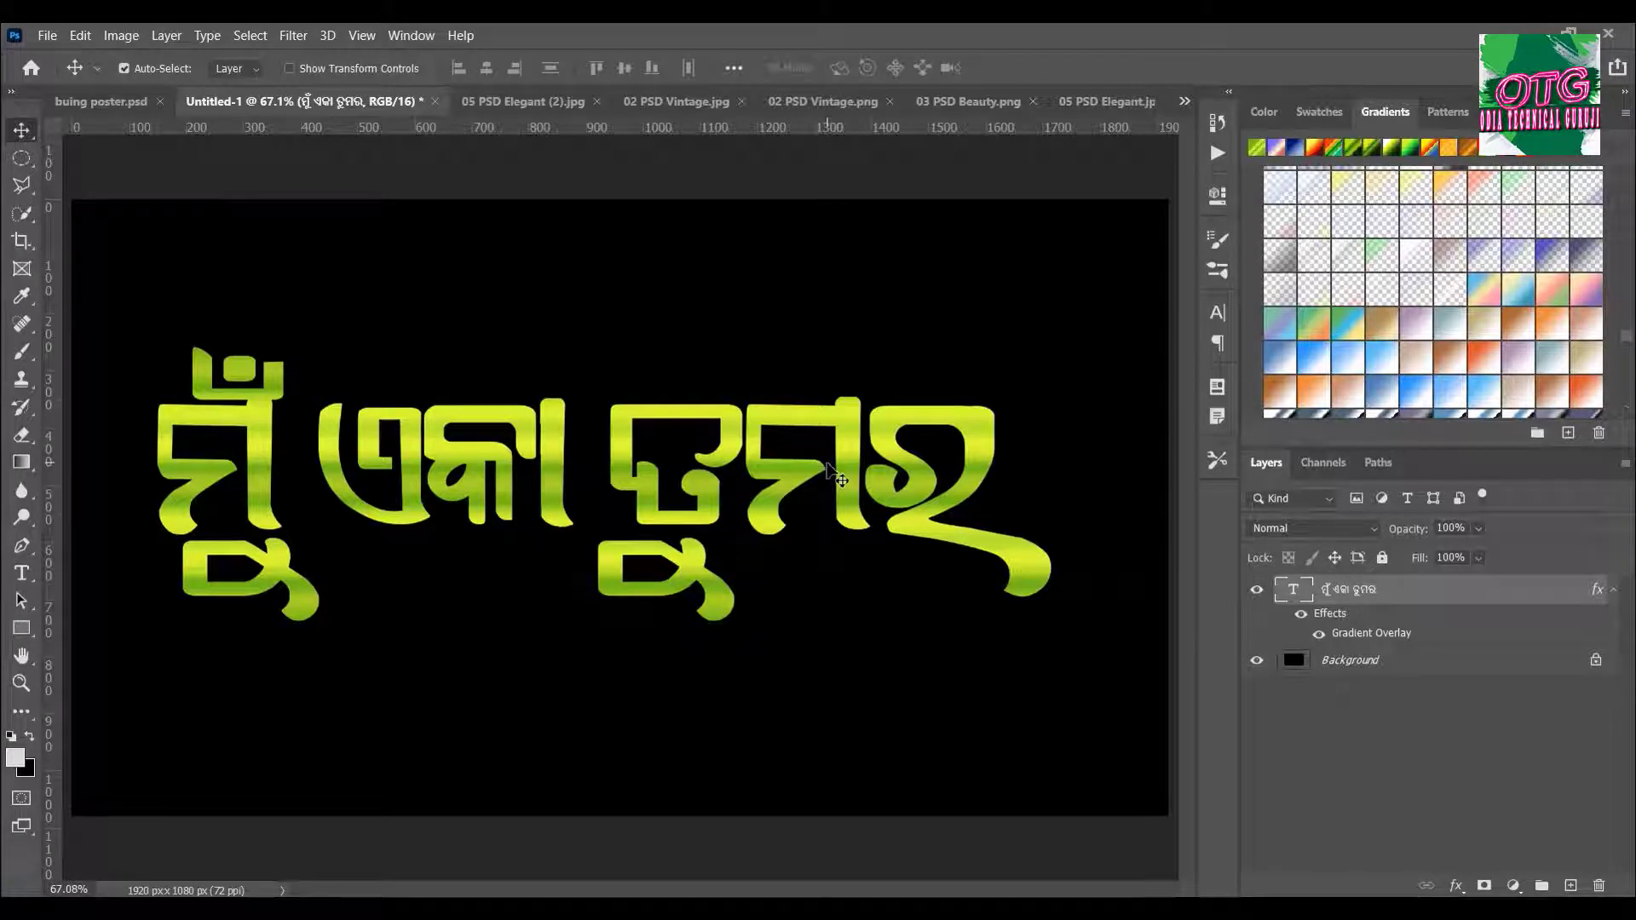
pyautogui.doubleClick(1000, 460)
pyautogui.write('babu')
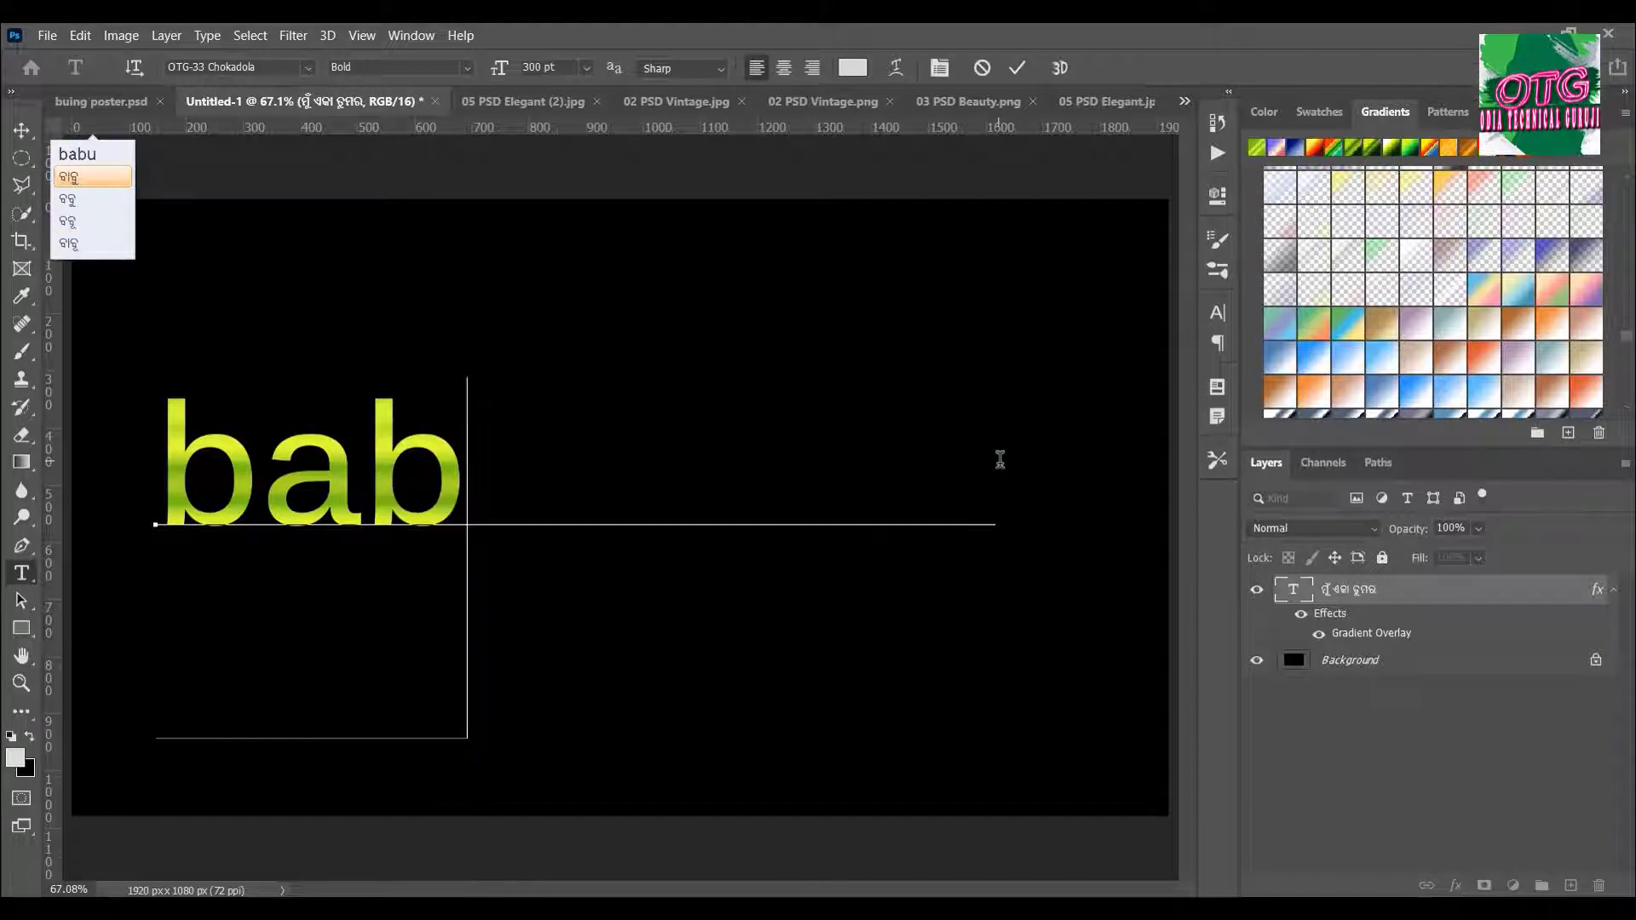
pyautogui.press('space')
pyautogui.write('bh')
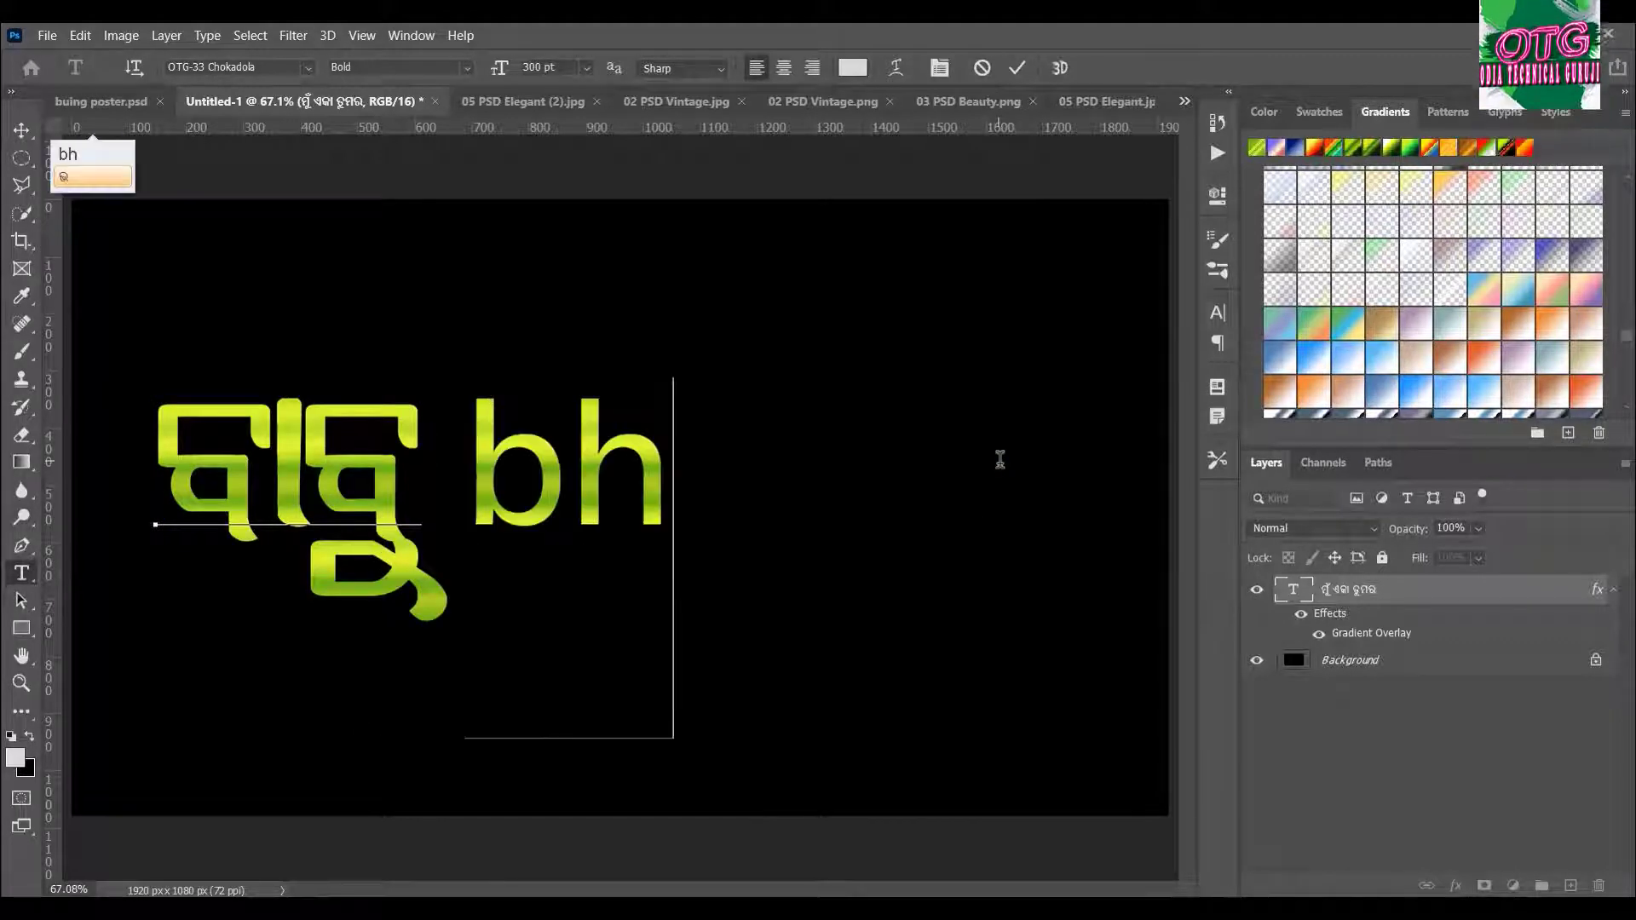
pyautogui.write('aijaan')
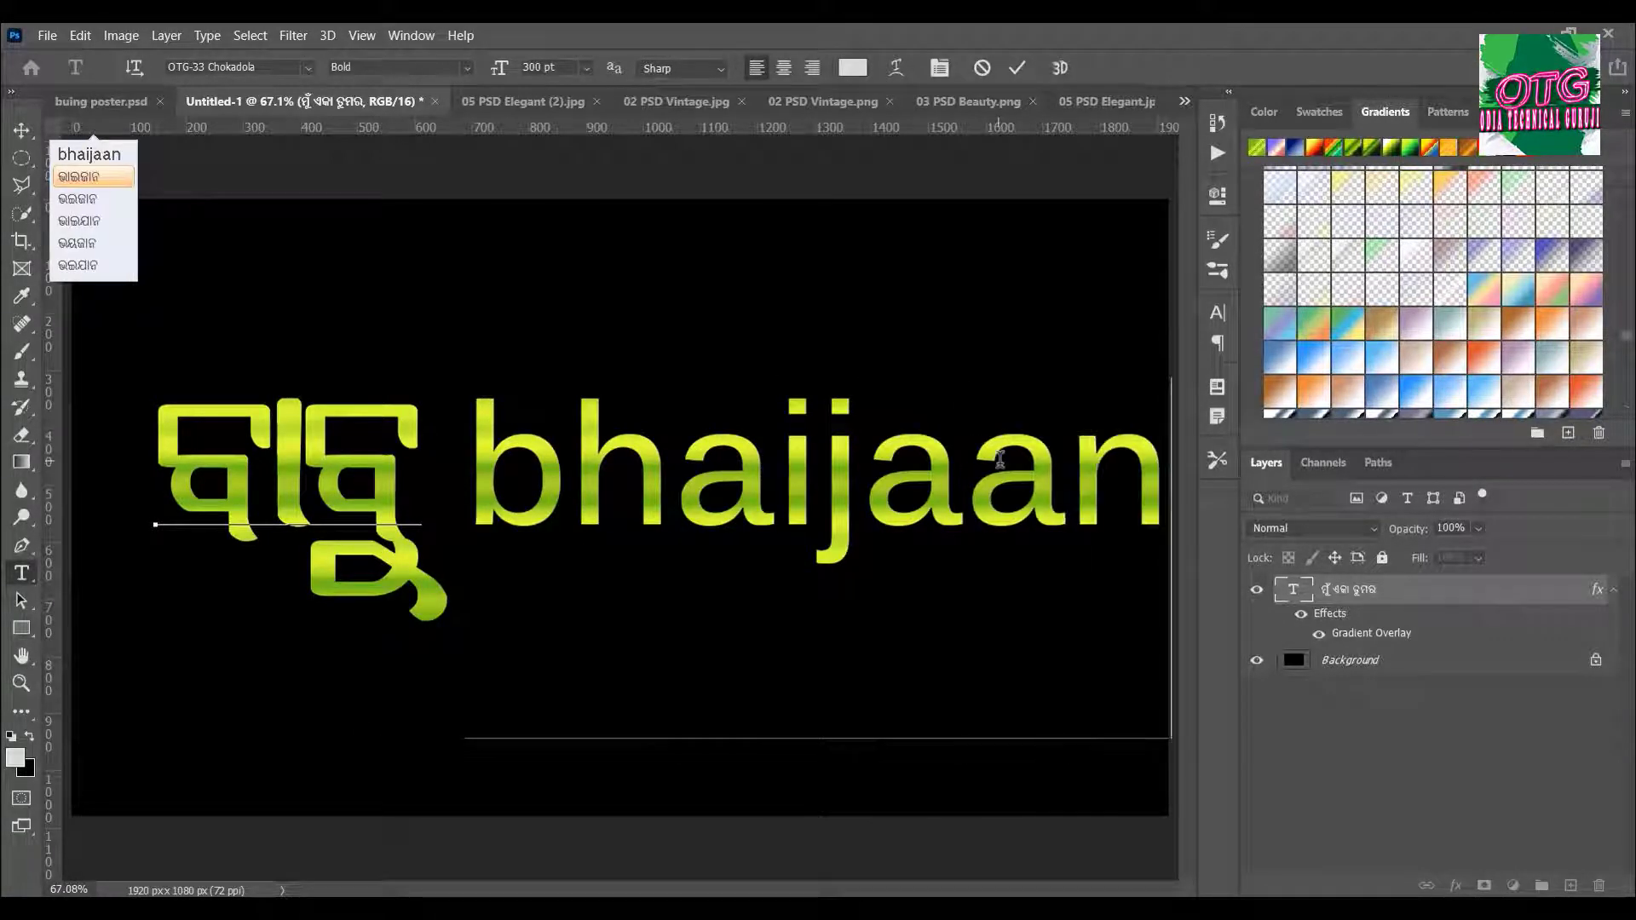
pyautogui.press('space')
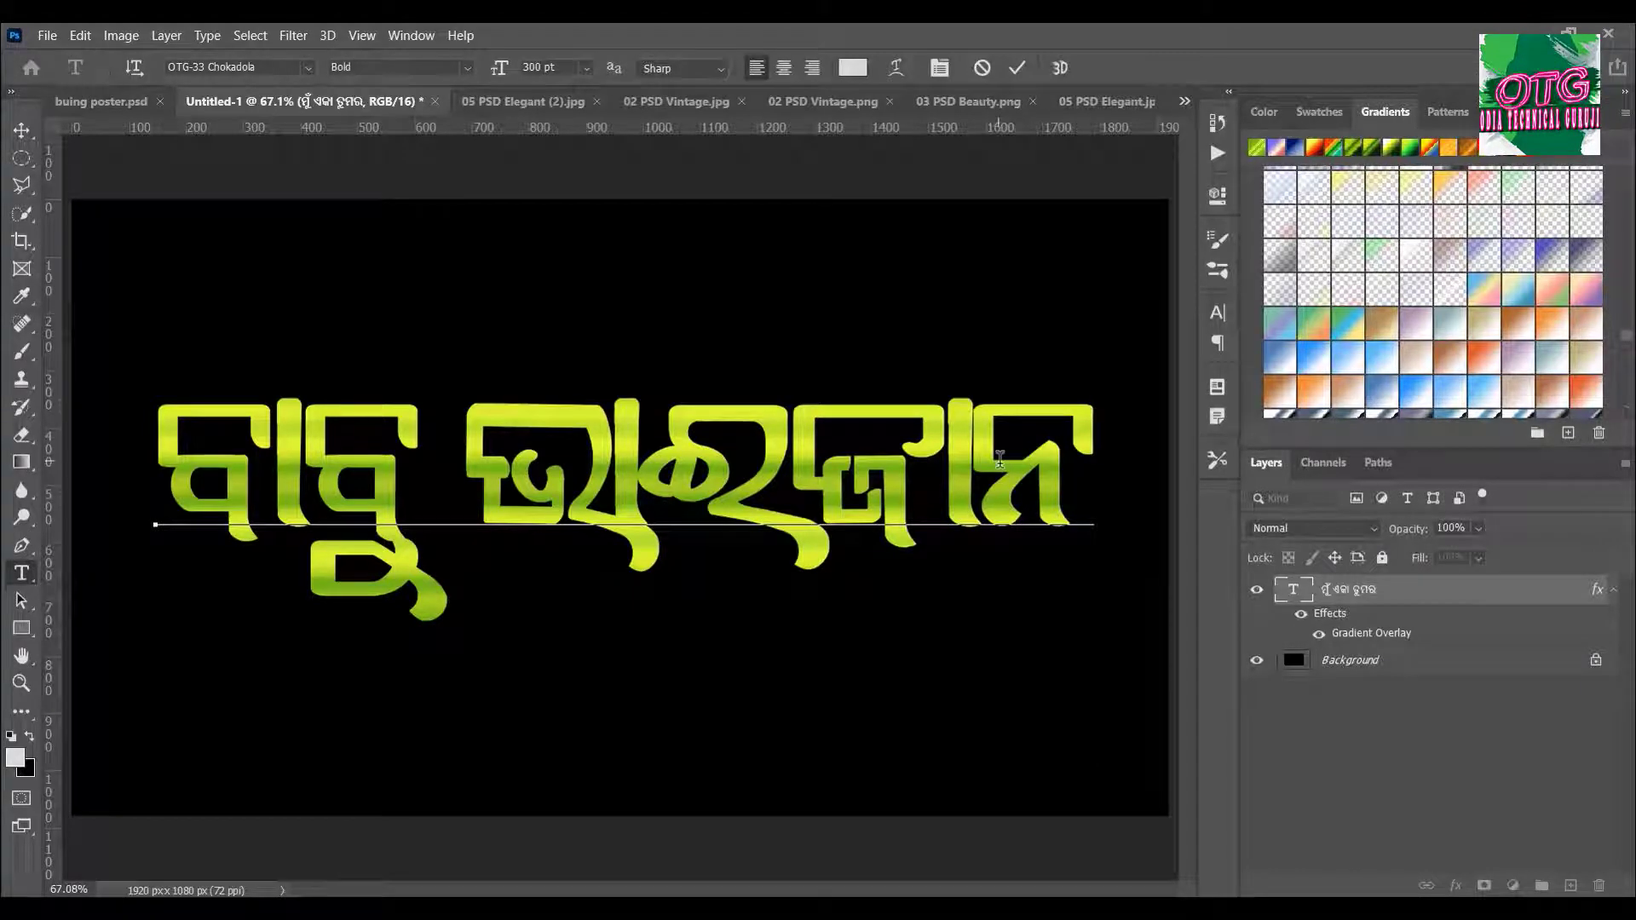
# - Replace the second word so the title reads ବାବୁ ପାଗଳ ପ୍ରେମୀ
pyautogui.press('BackSpace')
pyautogui.press('BackSpace')
pyautogui.press('BackSpace')
pyautogui.press('BackSpace')
pyautogui.press('BackSpace')
pyautogui.press('BackSpace')
pyautogui.press('BackSpace')
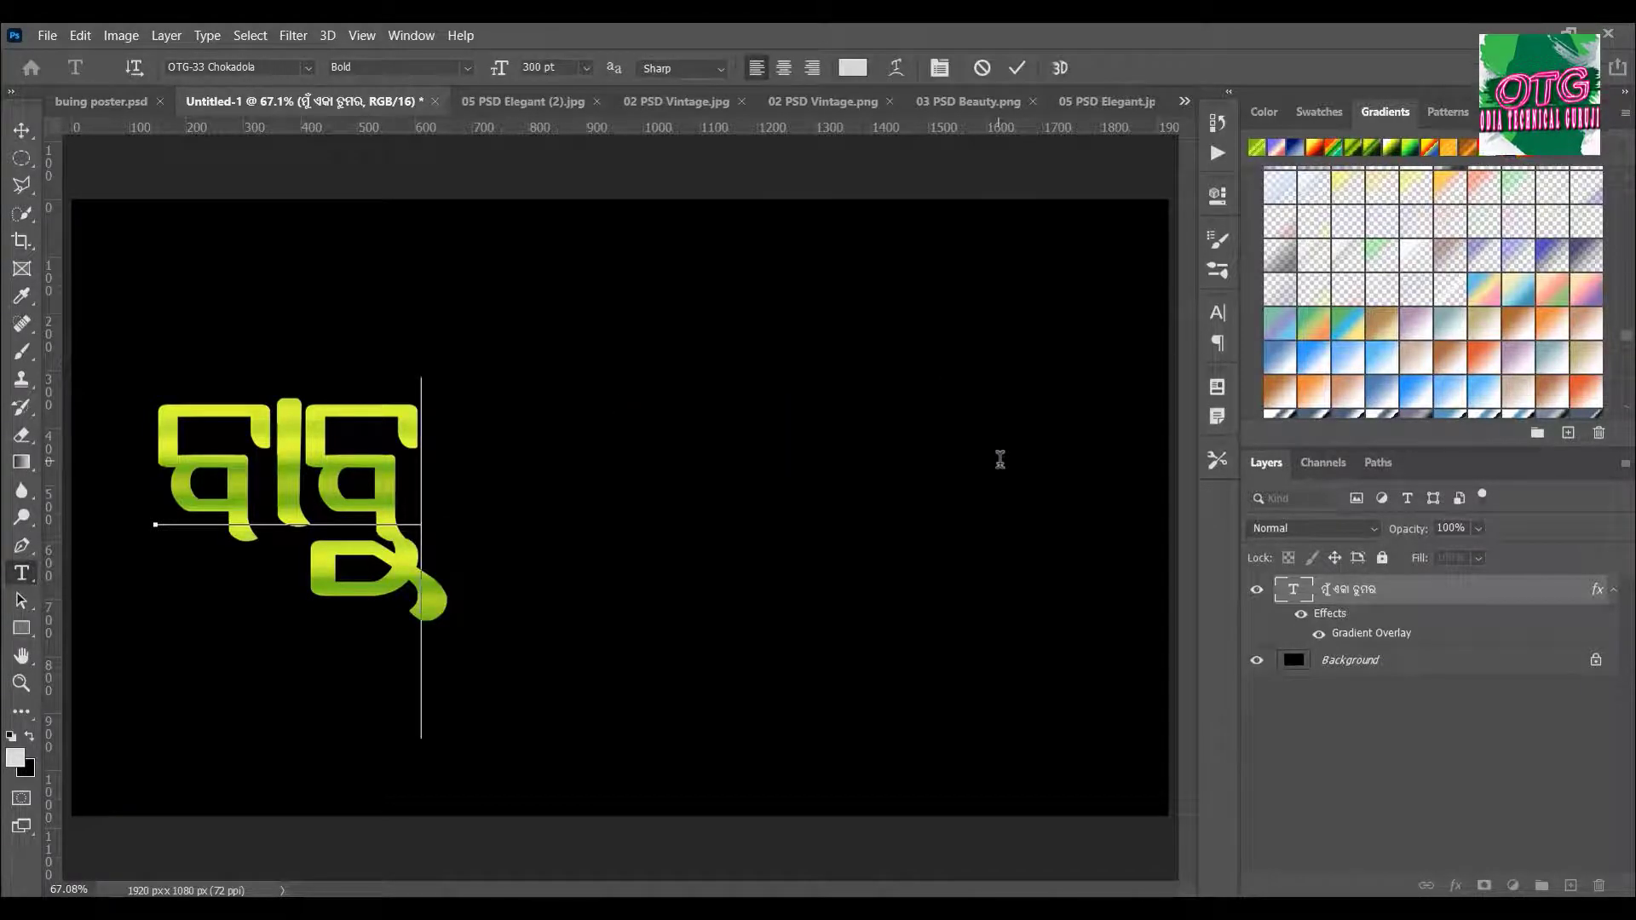
pyautogui.press('BackSpace')
pyautogui.press('BackSpace')
pyautogui.press('BackSpace')
pyautogui.press('BackSpace')
pyautogui.write('pa')
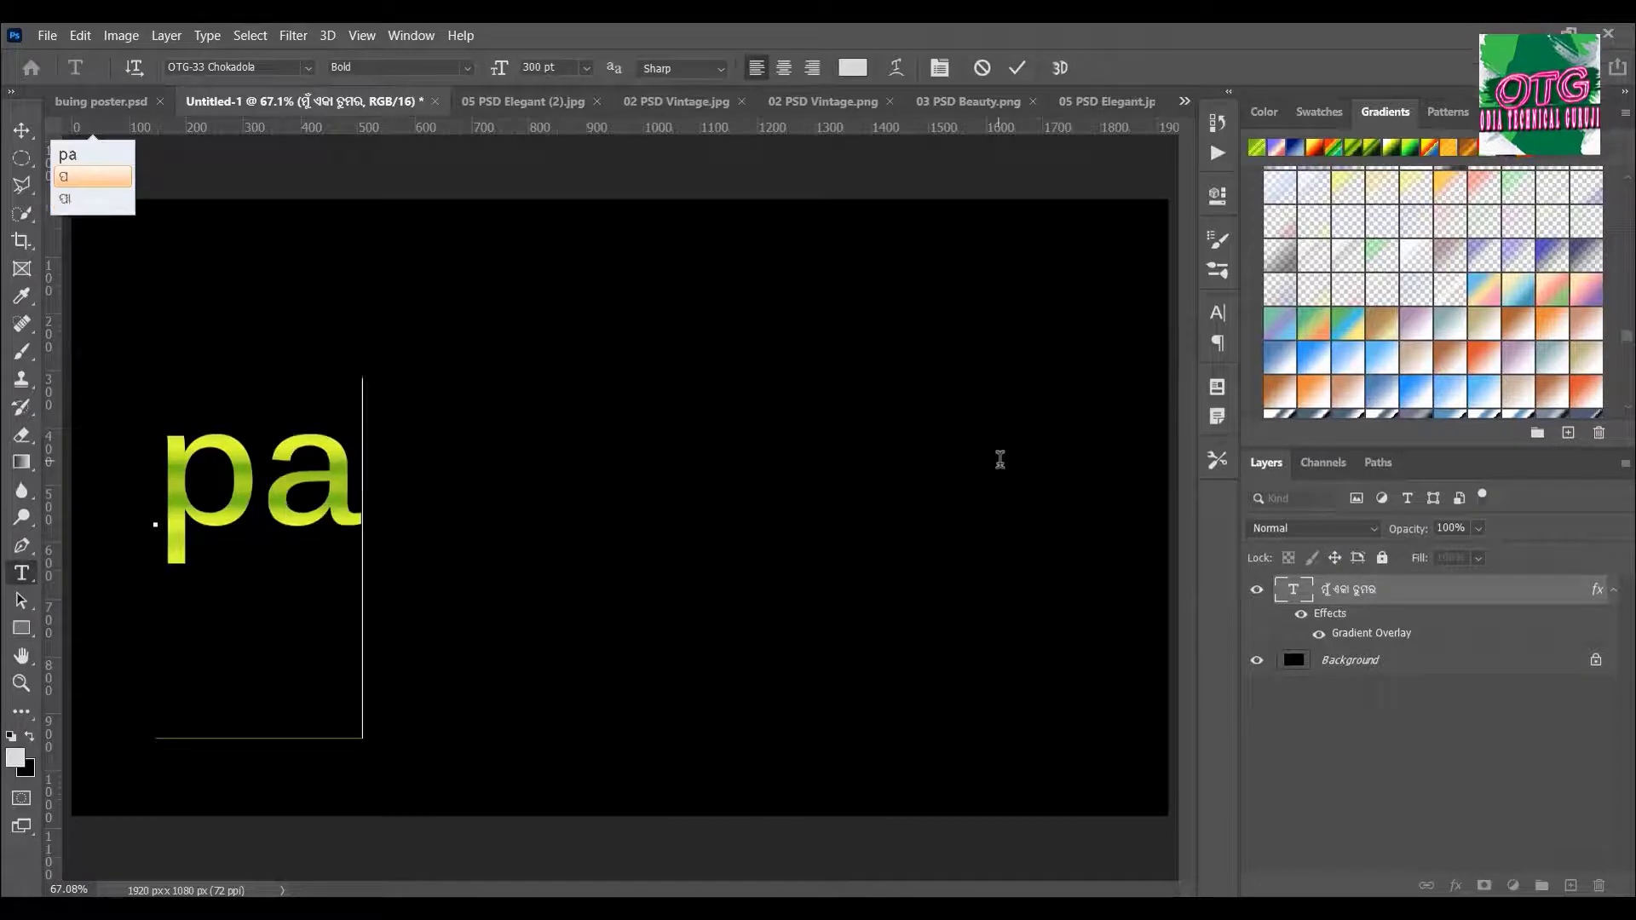
pyautogui.write('ag')
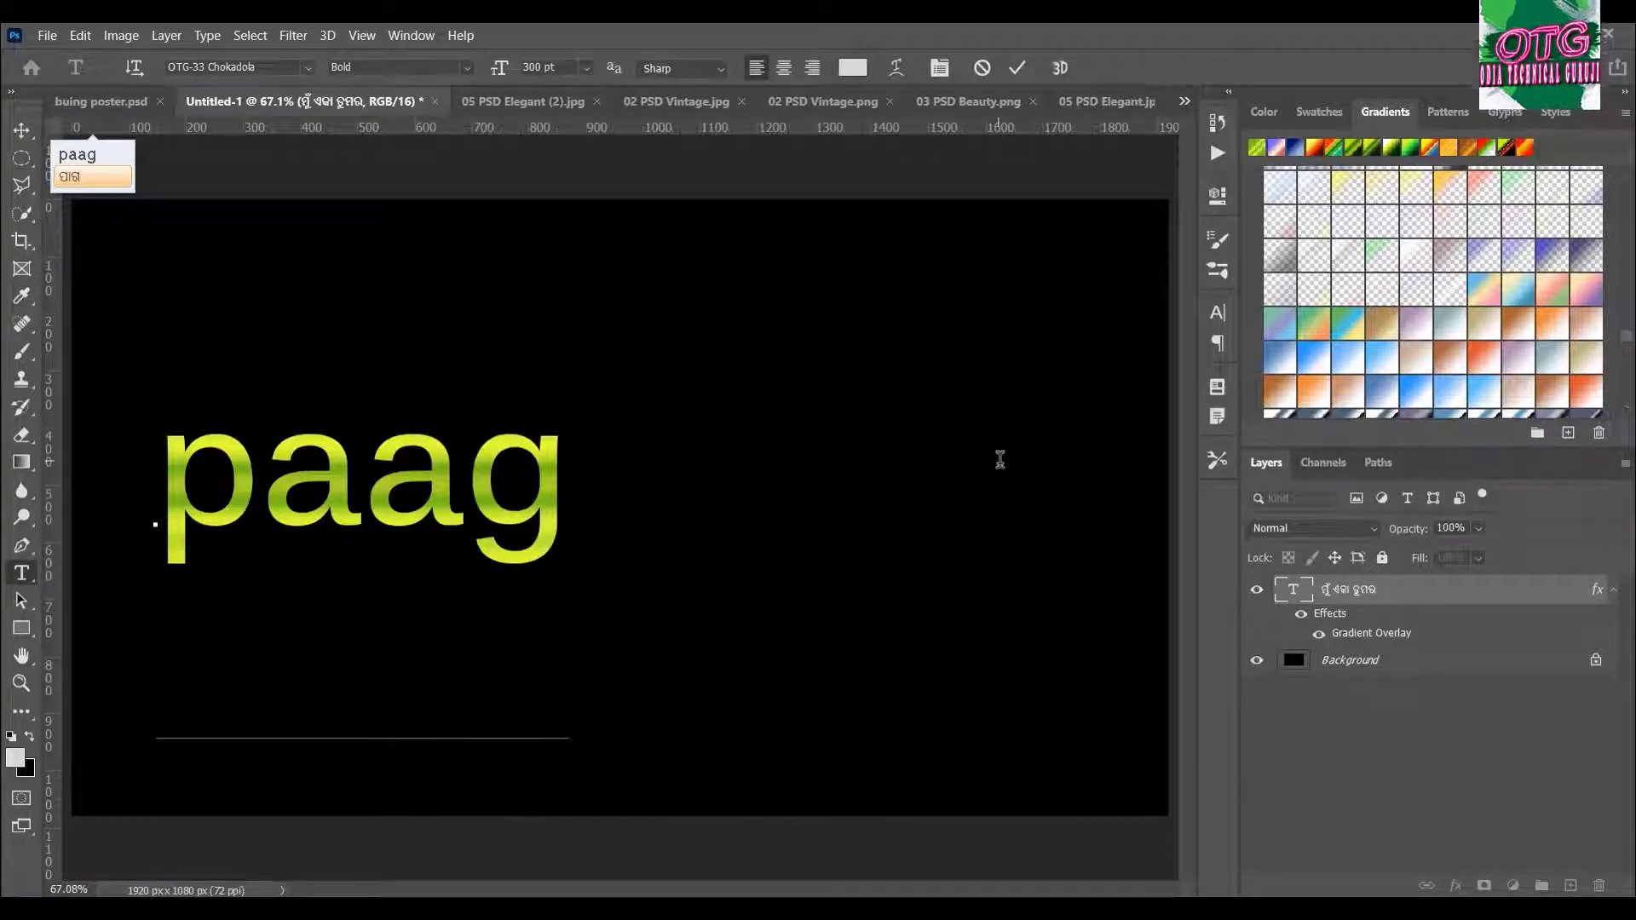
pyautogui.write('l')
pyautogui.press('space')
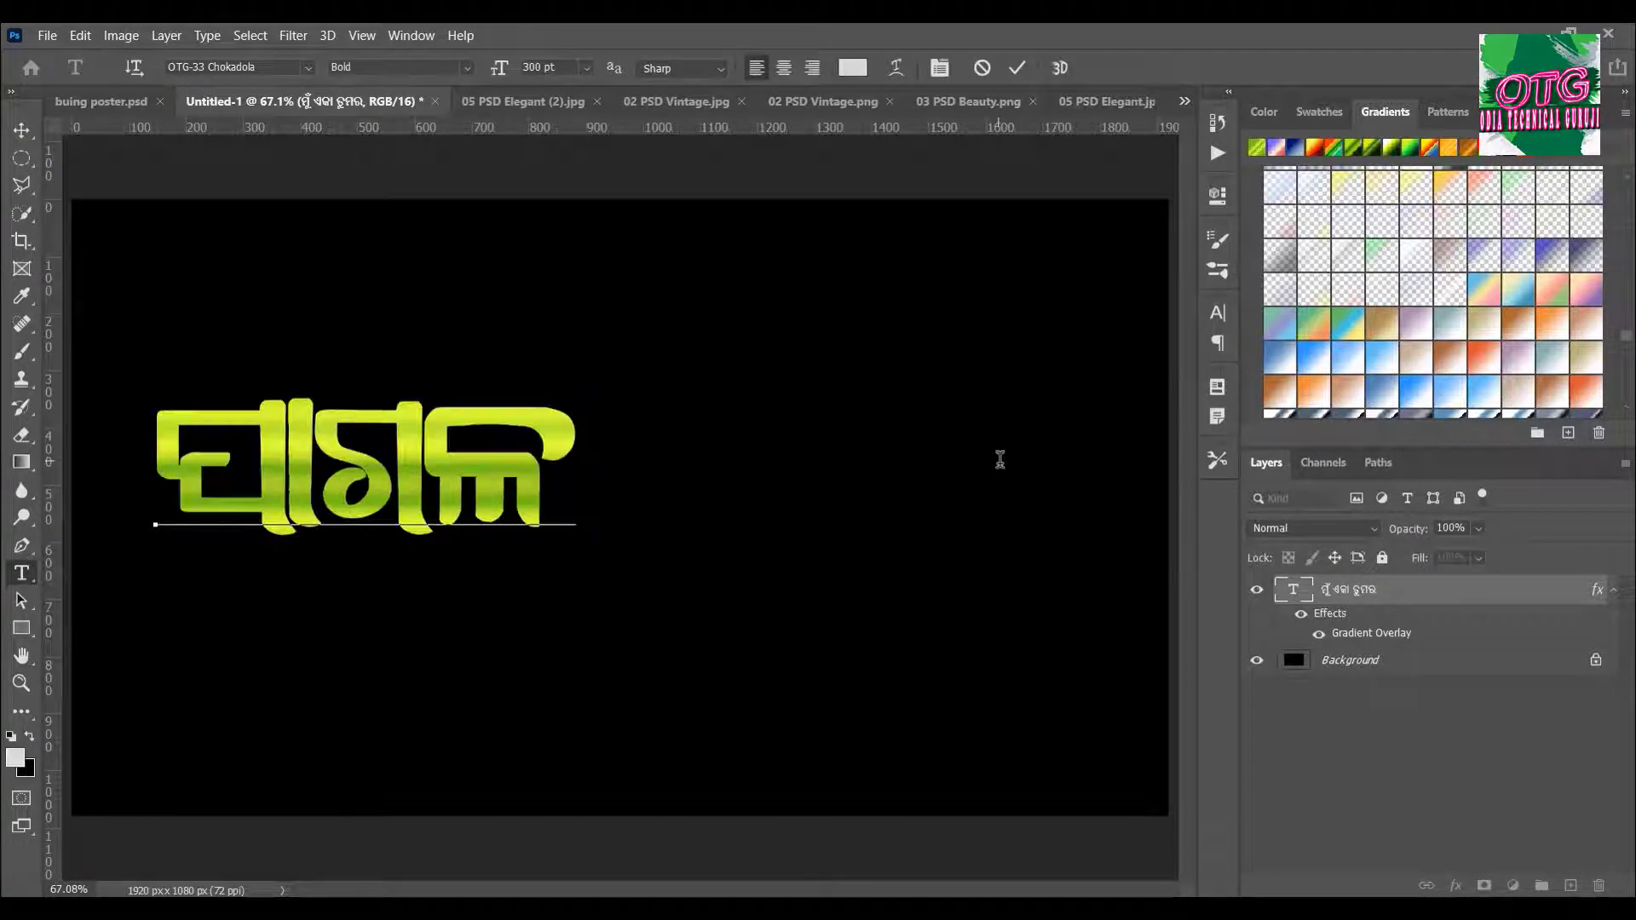
pyautogui.write('p')
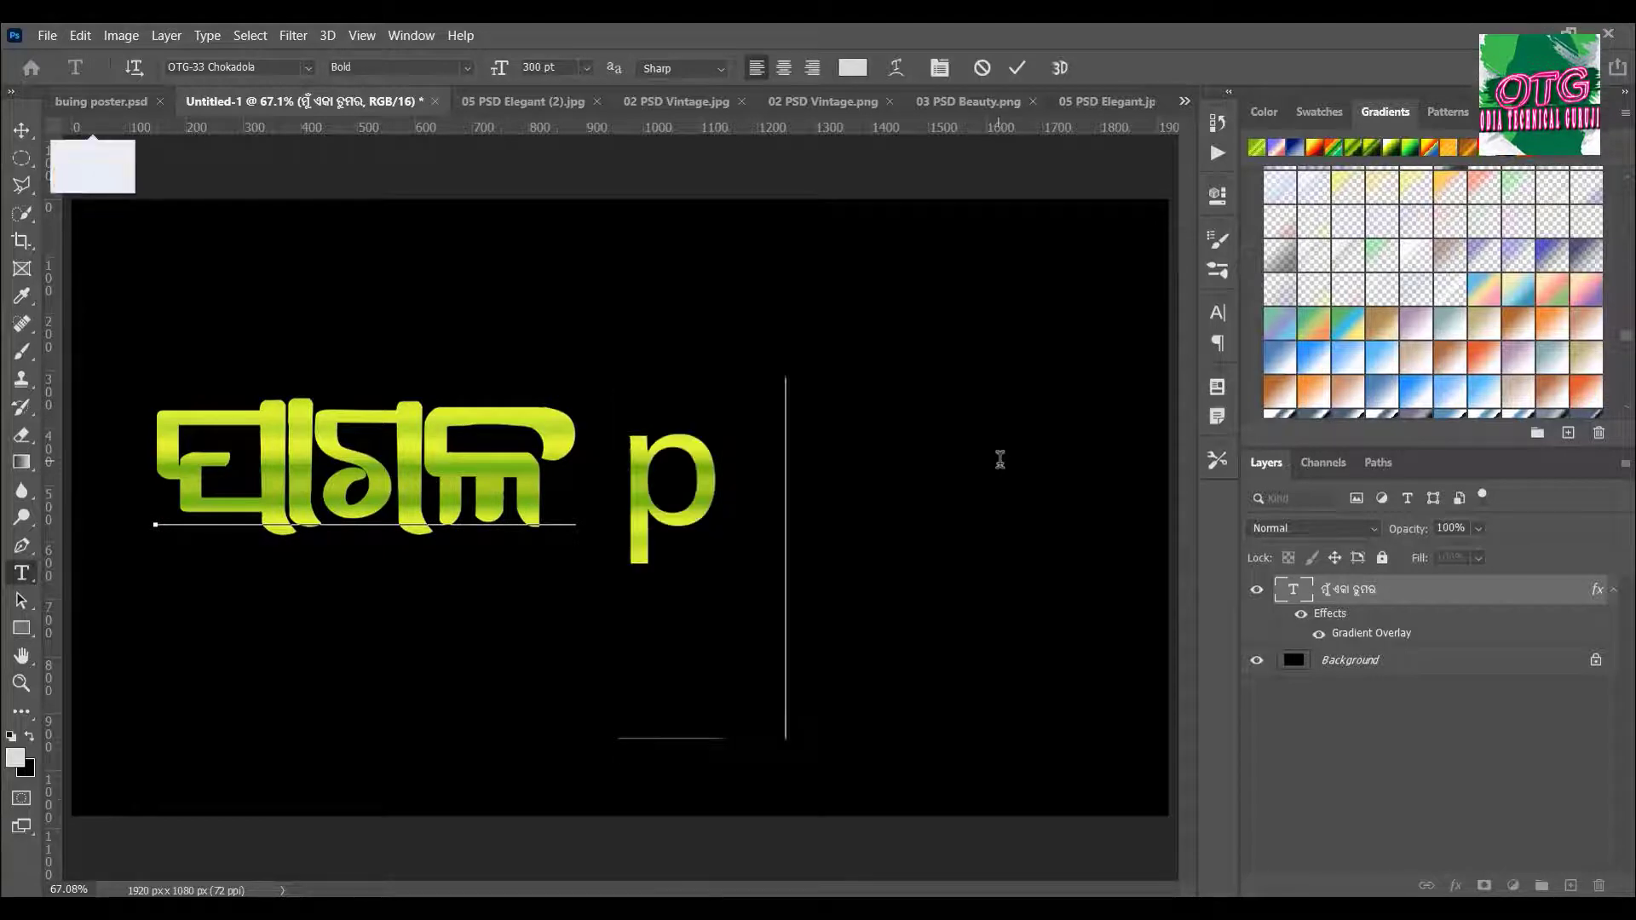
pyautogui.write('remi')
pyautogui.press('space')
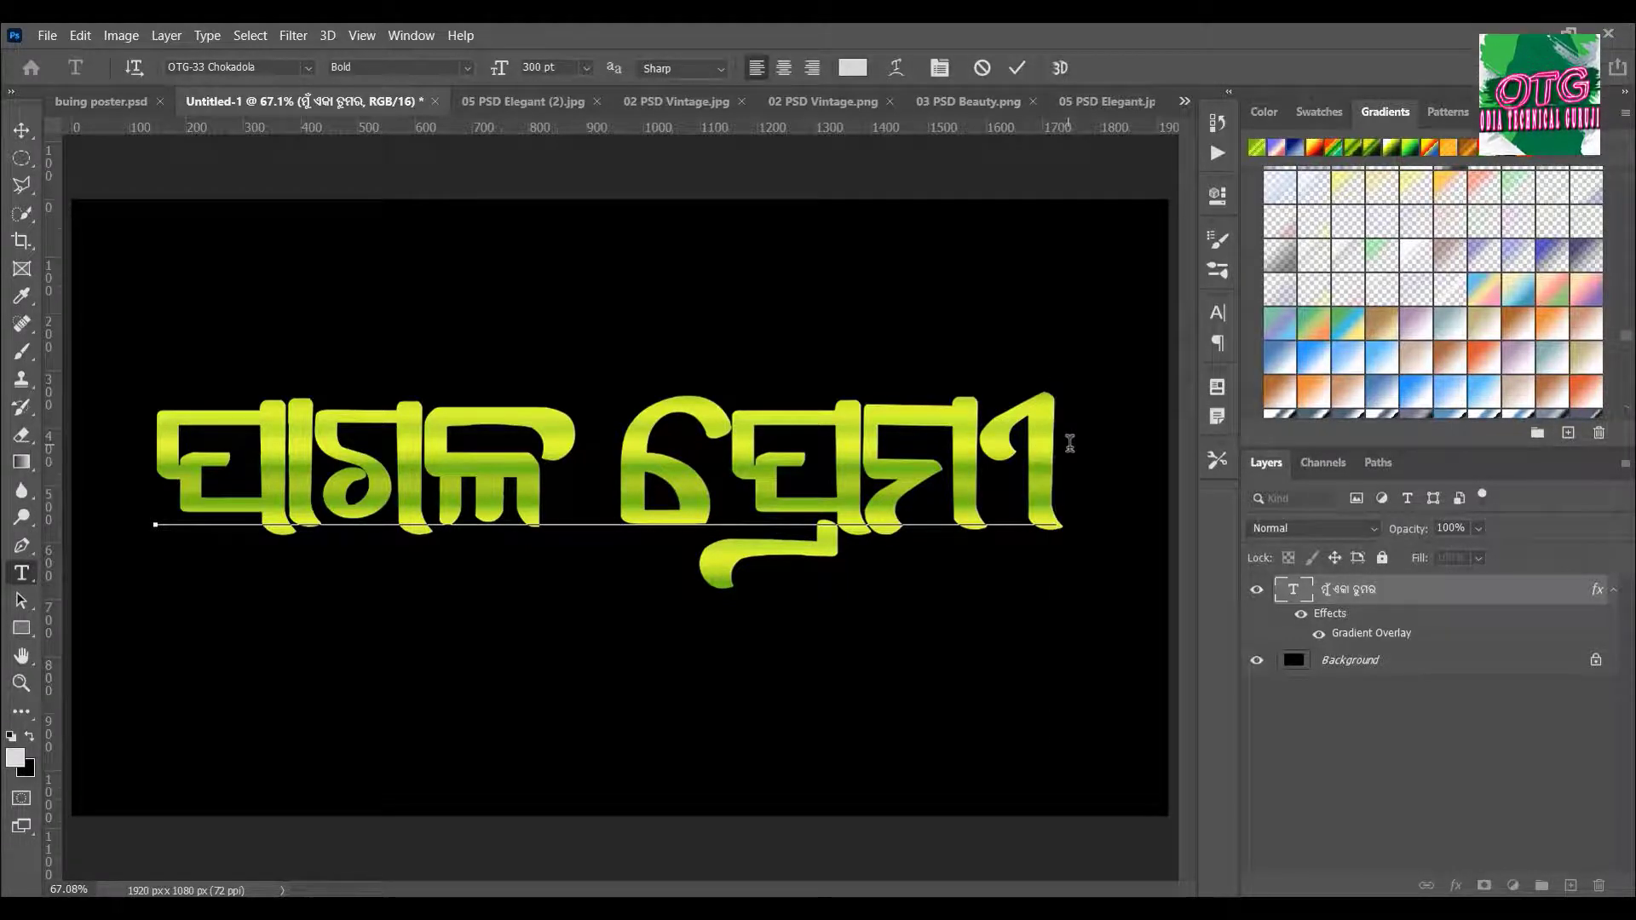
# - Erase the words and type the Odia phrase ତୁ ମୋ ହିରୋ instead
pyautogui.press('BackSpace')
pyautogui.press('BackSpace')
pyautogui.press('BackSpace')
pyautogui.press('BackSpace')
pyautogui.press('BackSpace')
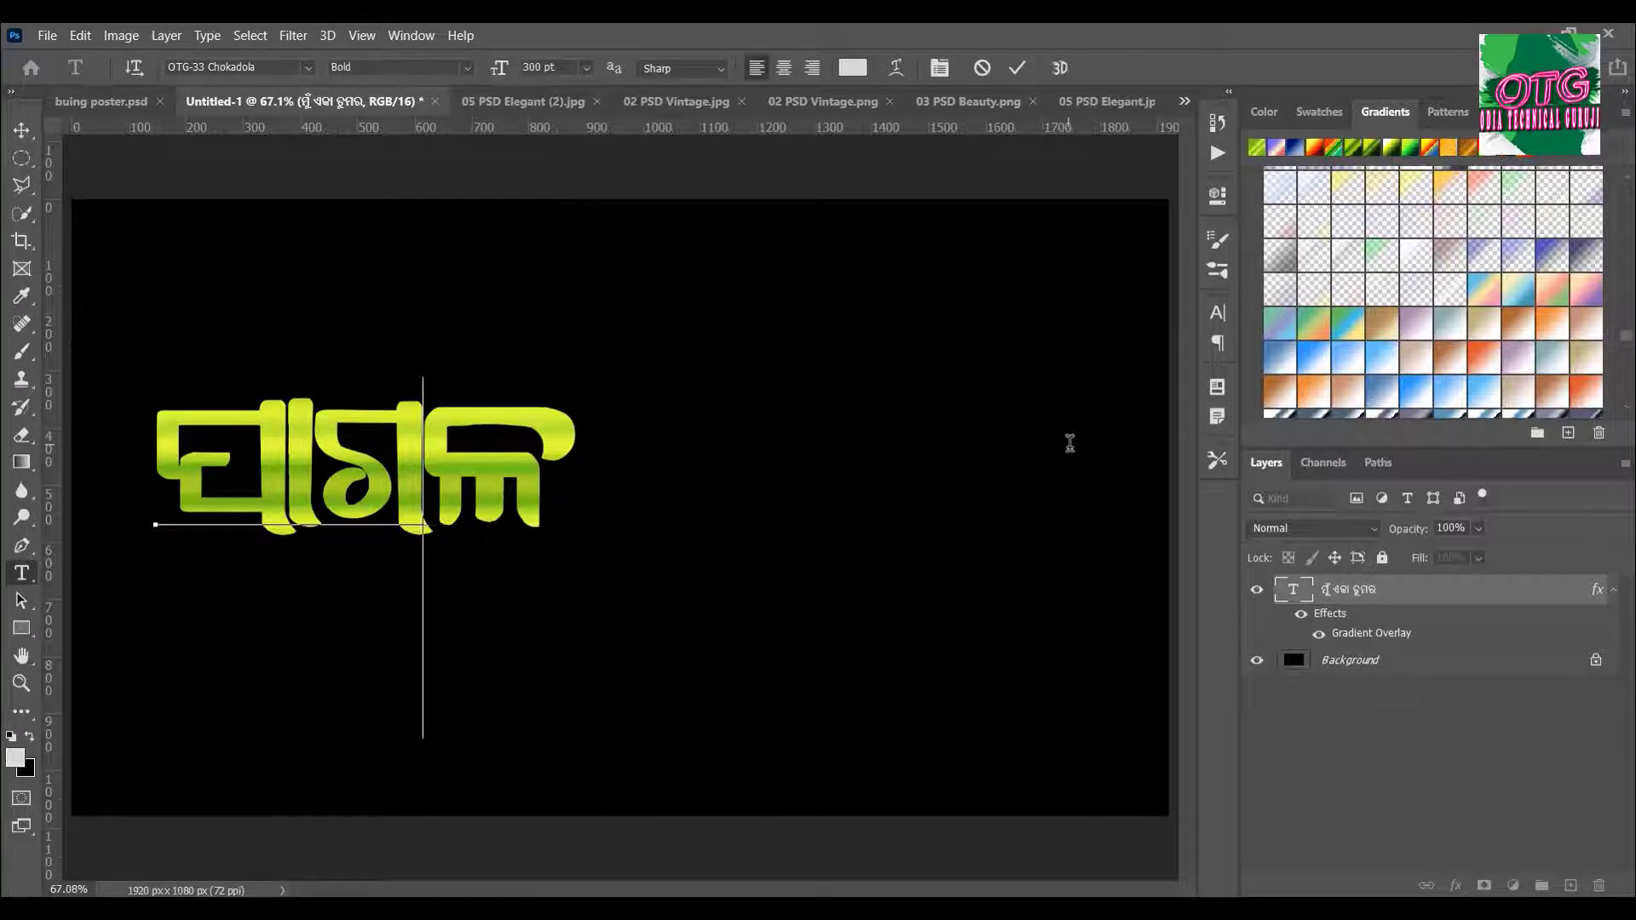
pyautogui.press('BackSpace')
pyautogui.press('BackSpace')
pyautogui.press('BackSpace')
pyautogui.press('BackSpace')
pyautogui.write('tu')
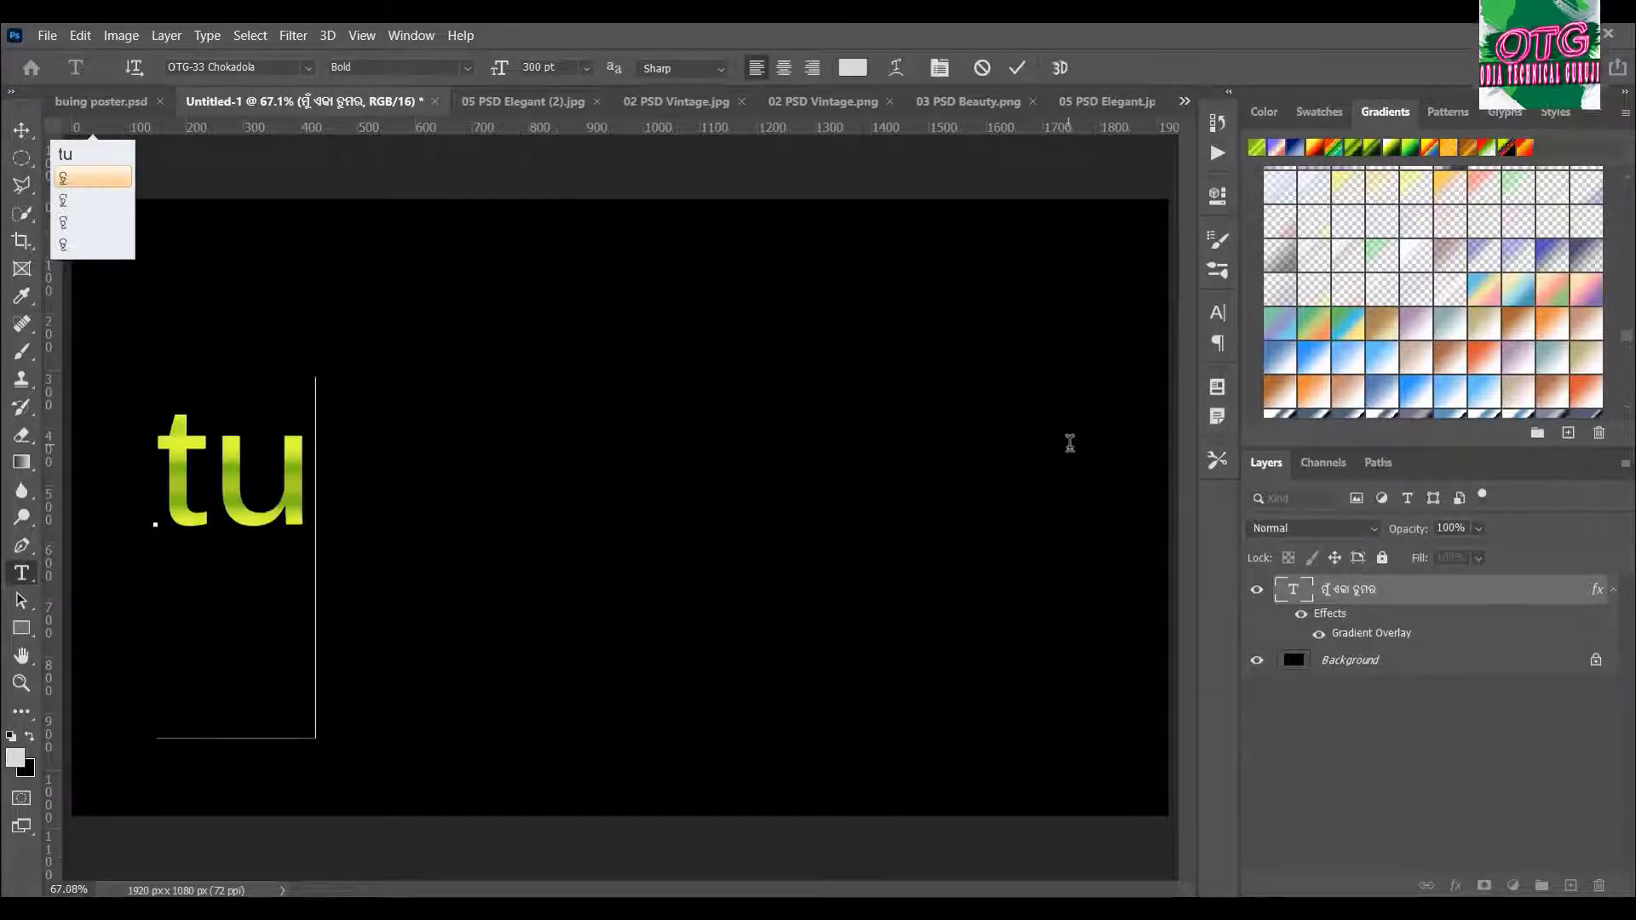
pyautogui.press('space')
pyautogui.write('mo')
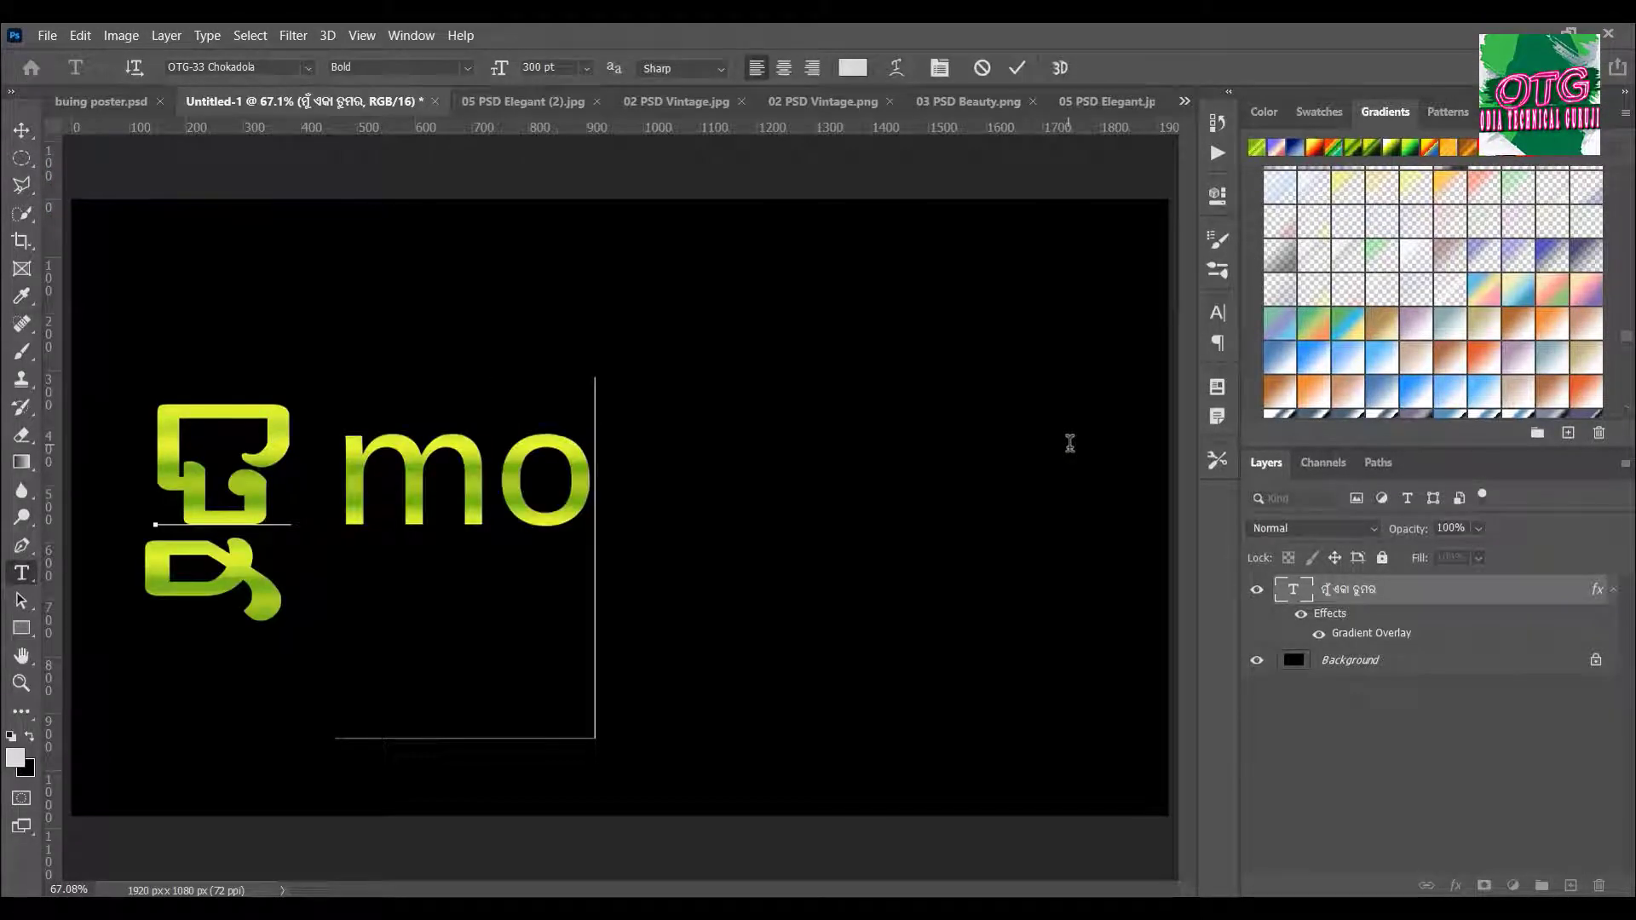
pyautogui.press('space')
pyautogui.press('space')
pyautogui.write('h')
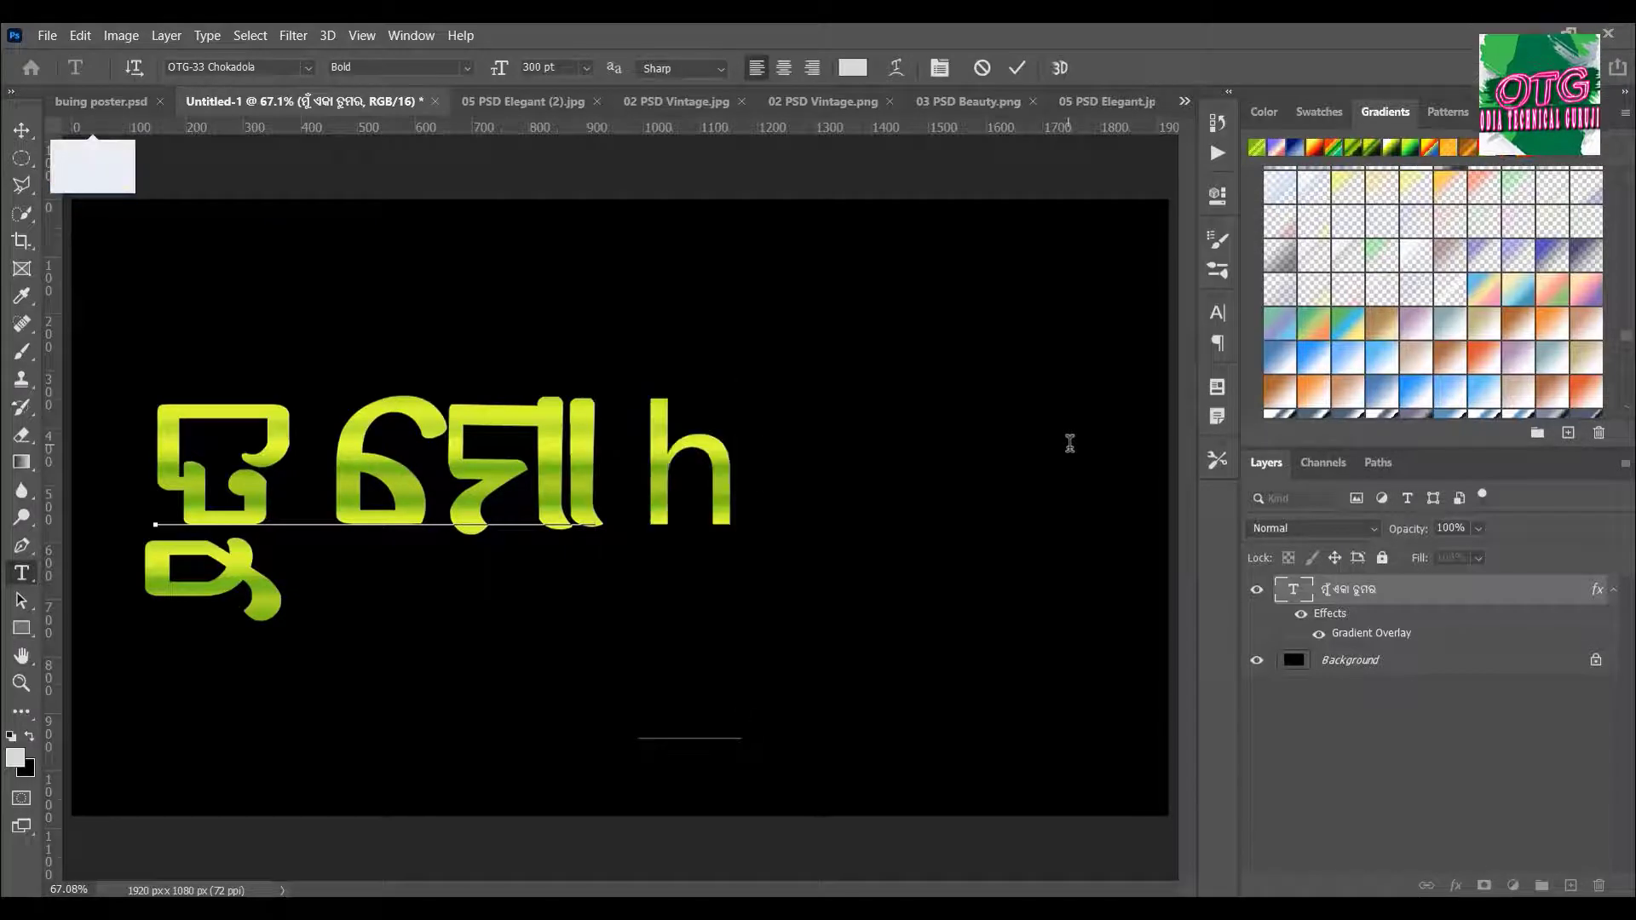
pyautogui.write('uro')
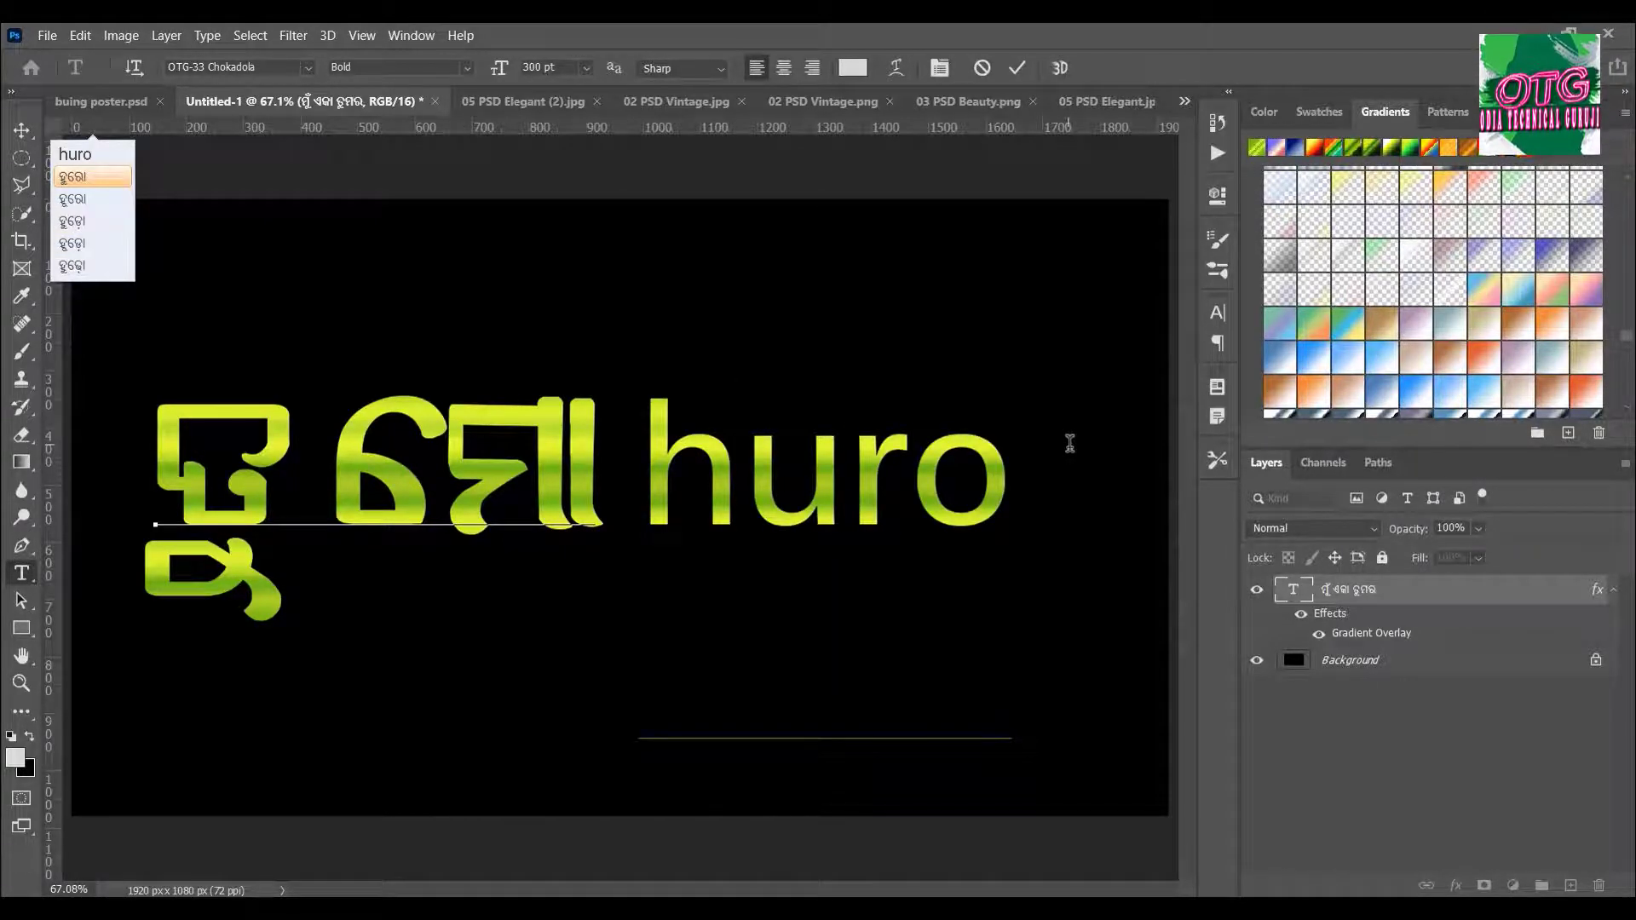
pyautogui.press('BackSpace')
pyautogui.press('BackSpace')
pyautogui.press('BackSpace')
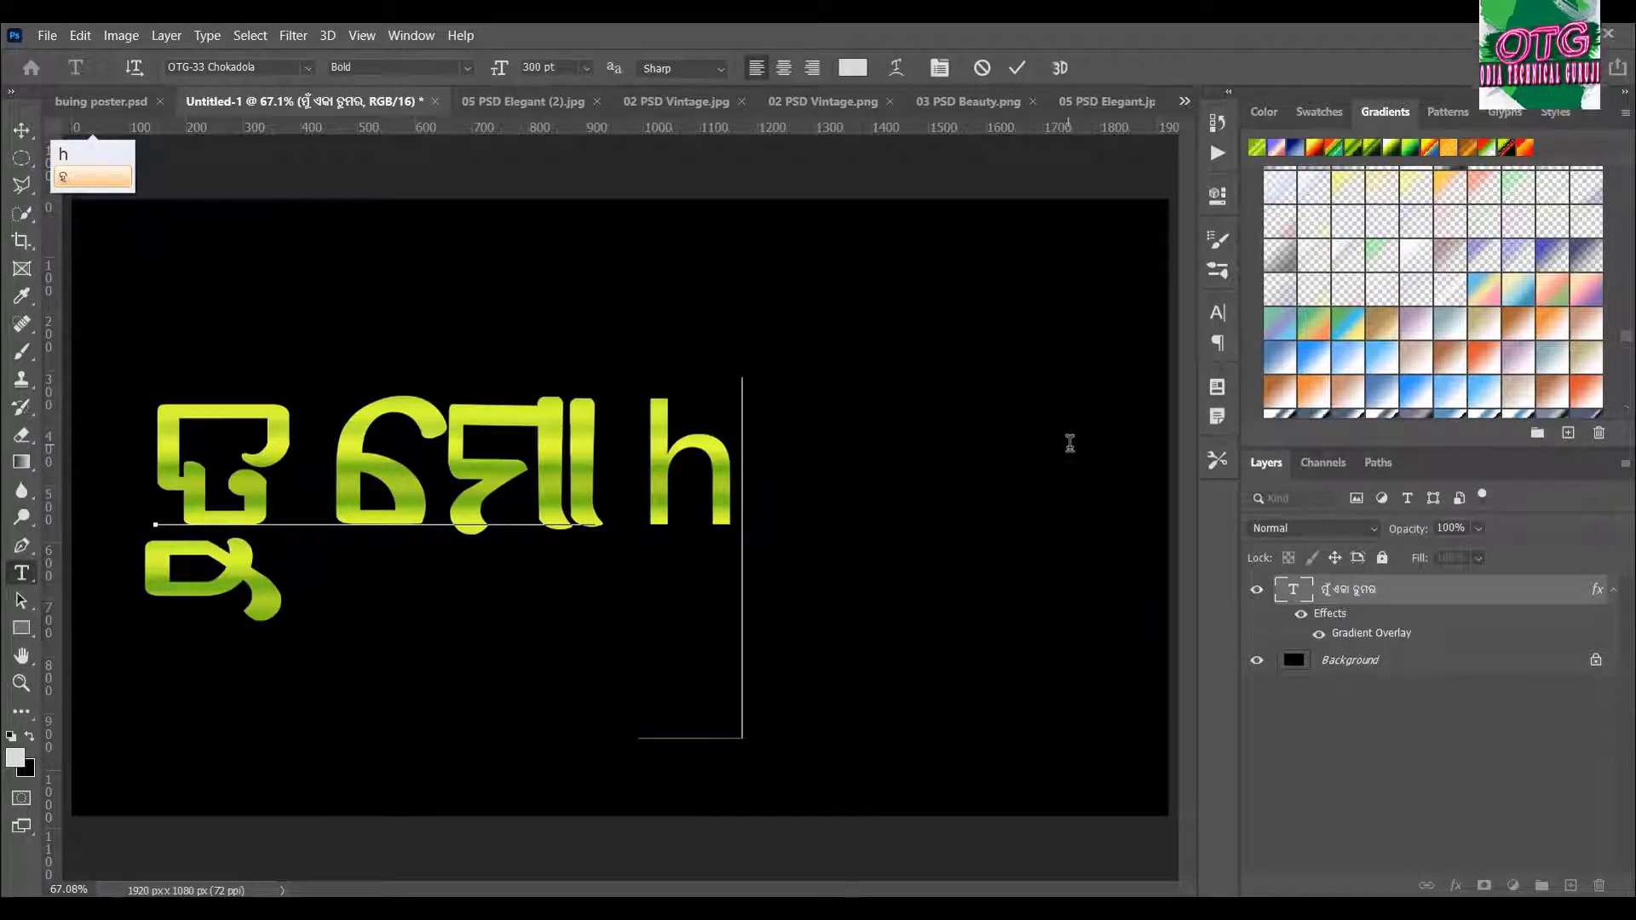
pyautogui.write('iro')
pyautogui.press('space')
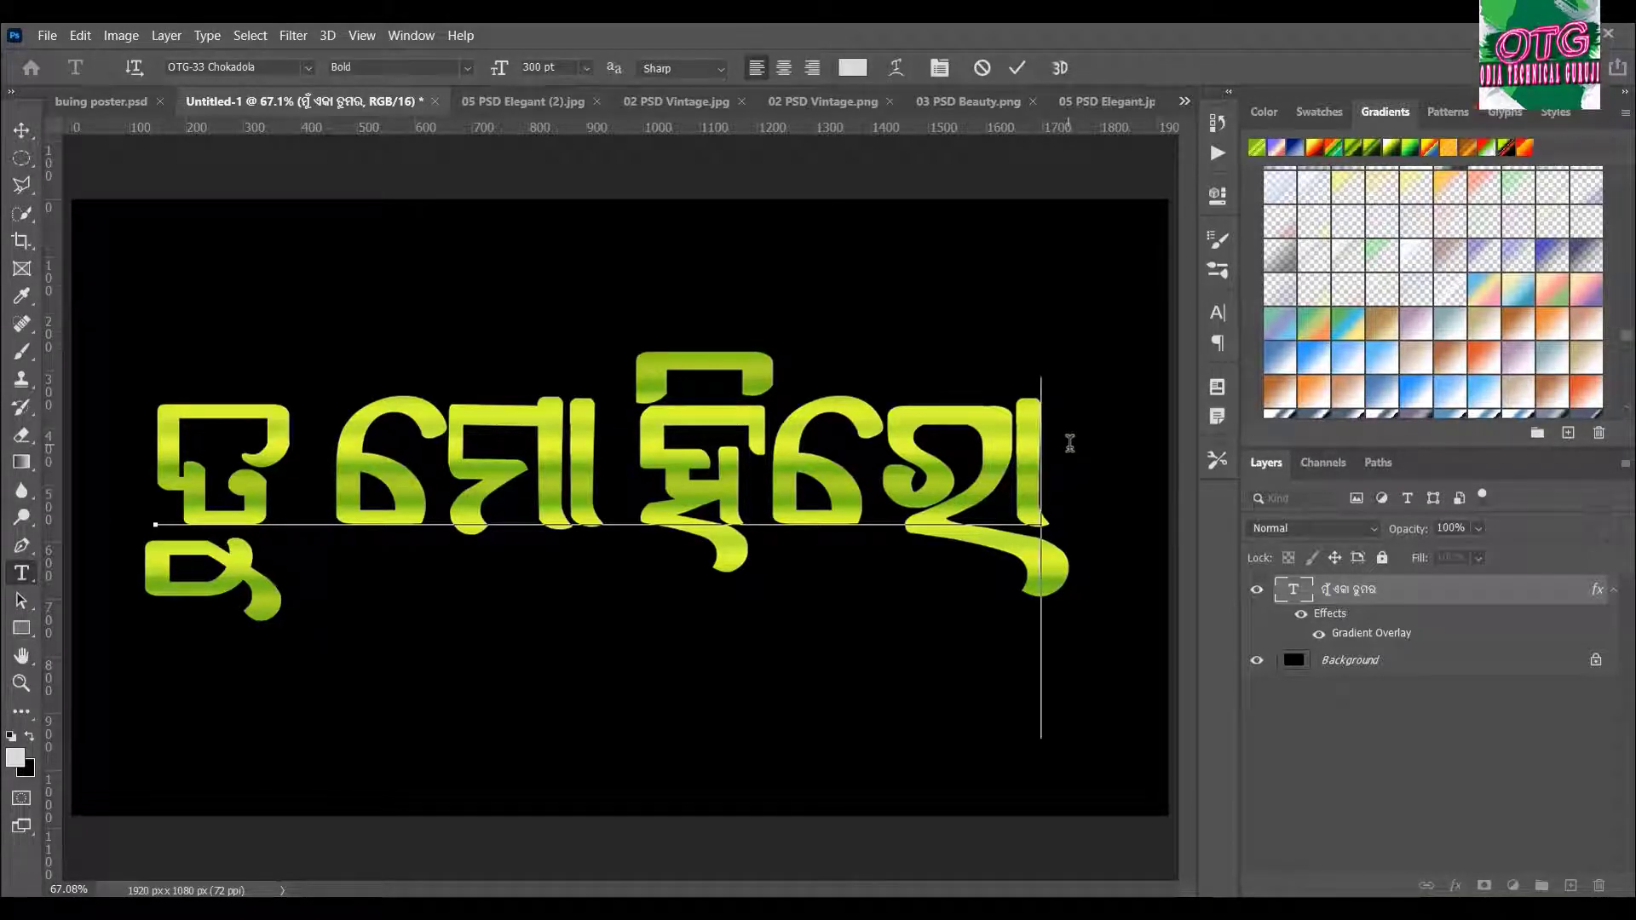
# - Retype the title as ତୁ ମୋ ମନର and commit the text
pyautogui.press('BackSpace')
pyautogui.press('BackSpace')
pyautogui.press('BackSpace')
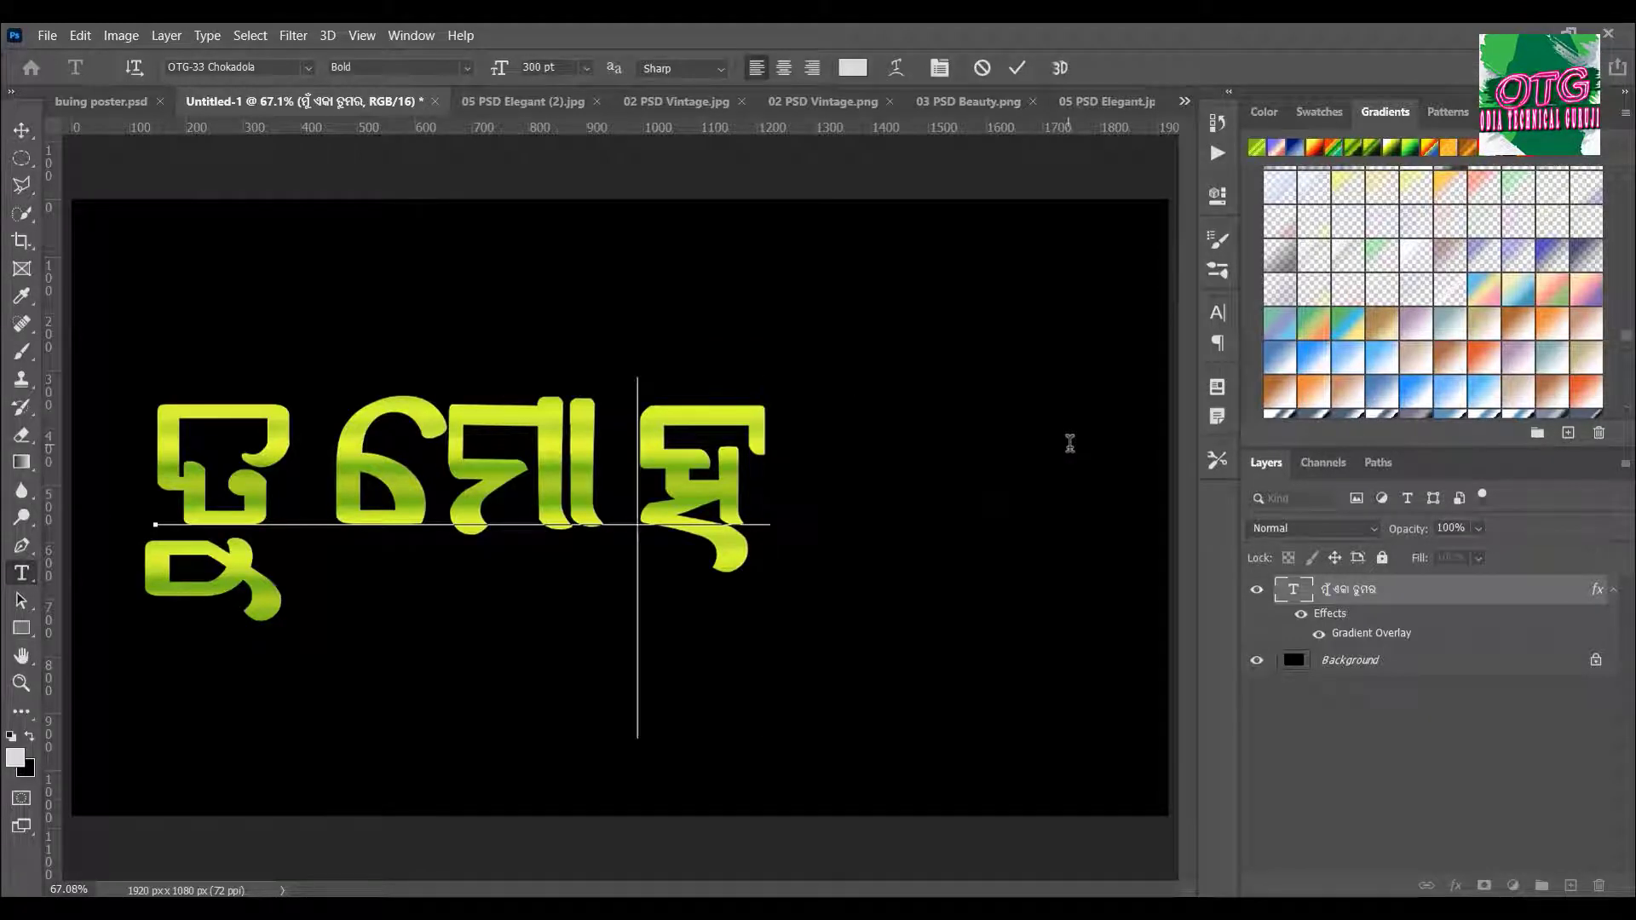
pyautogui.press('BackSpace')
pyautogui.press('BackSpace')
pyautogui.press('BackSpace')
pyautogui.press('BackSpace')
pyautogui.press('BackSpace')
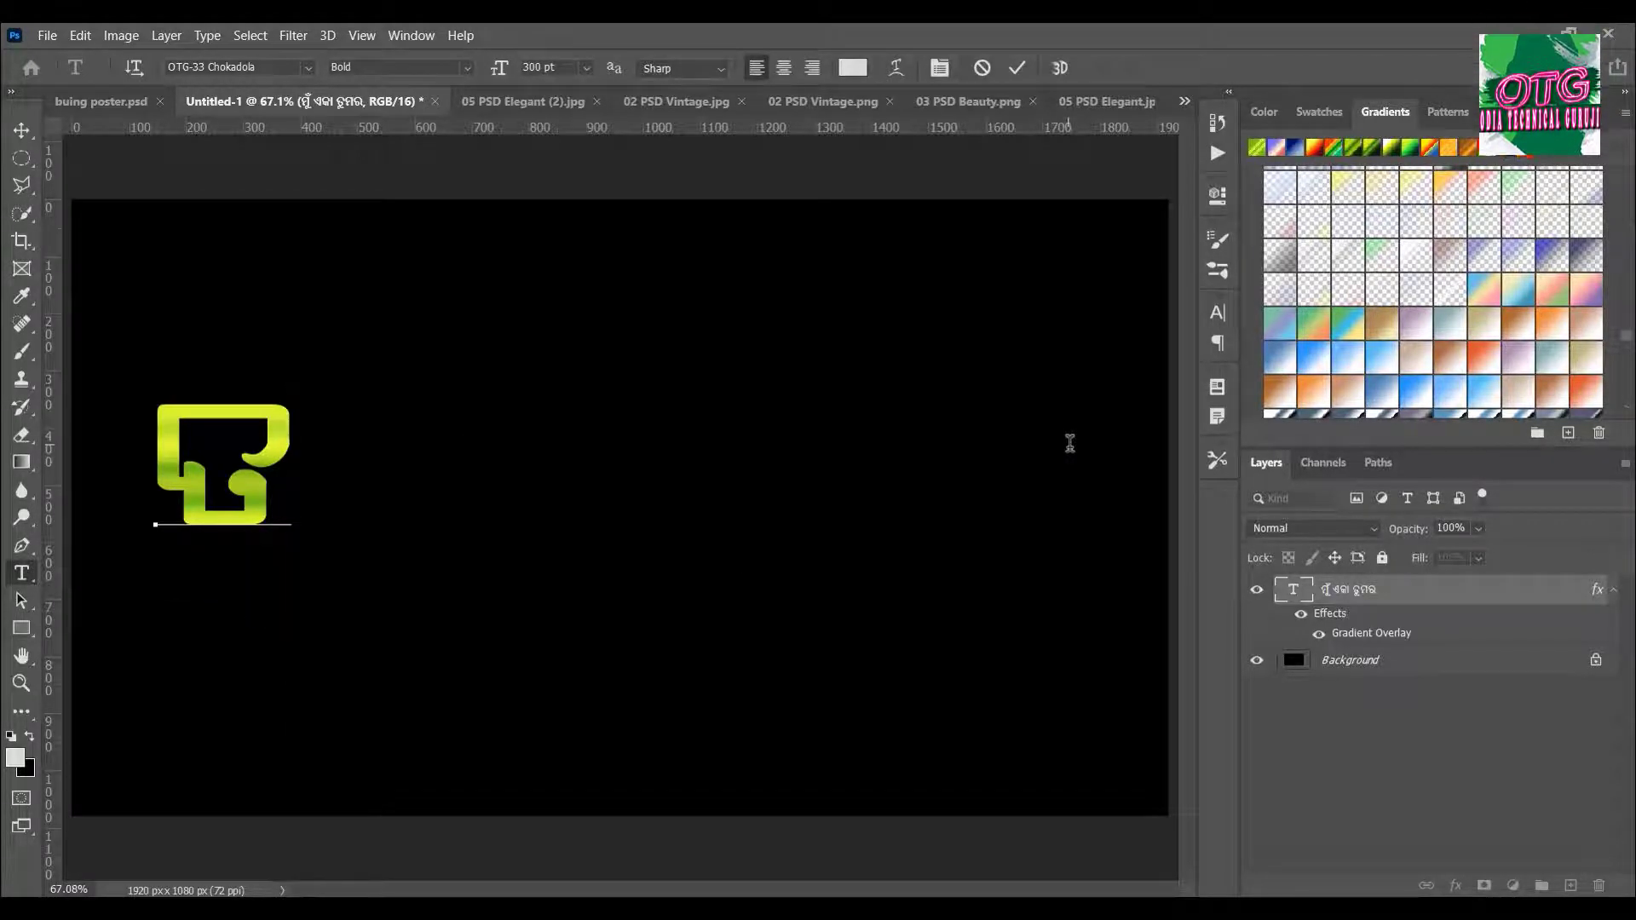
pyautogui.press('BackSpace')
pyautogui.write('tu')
pyautogui.press('space')
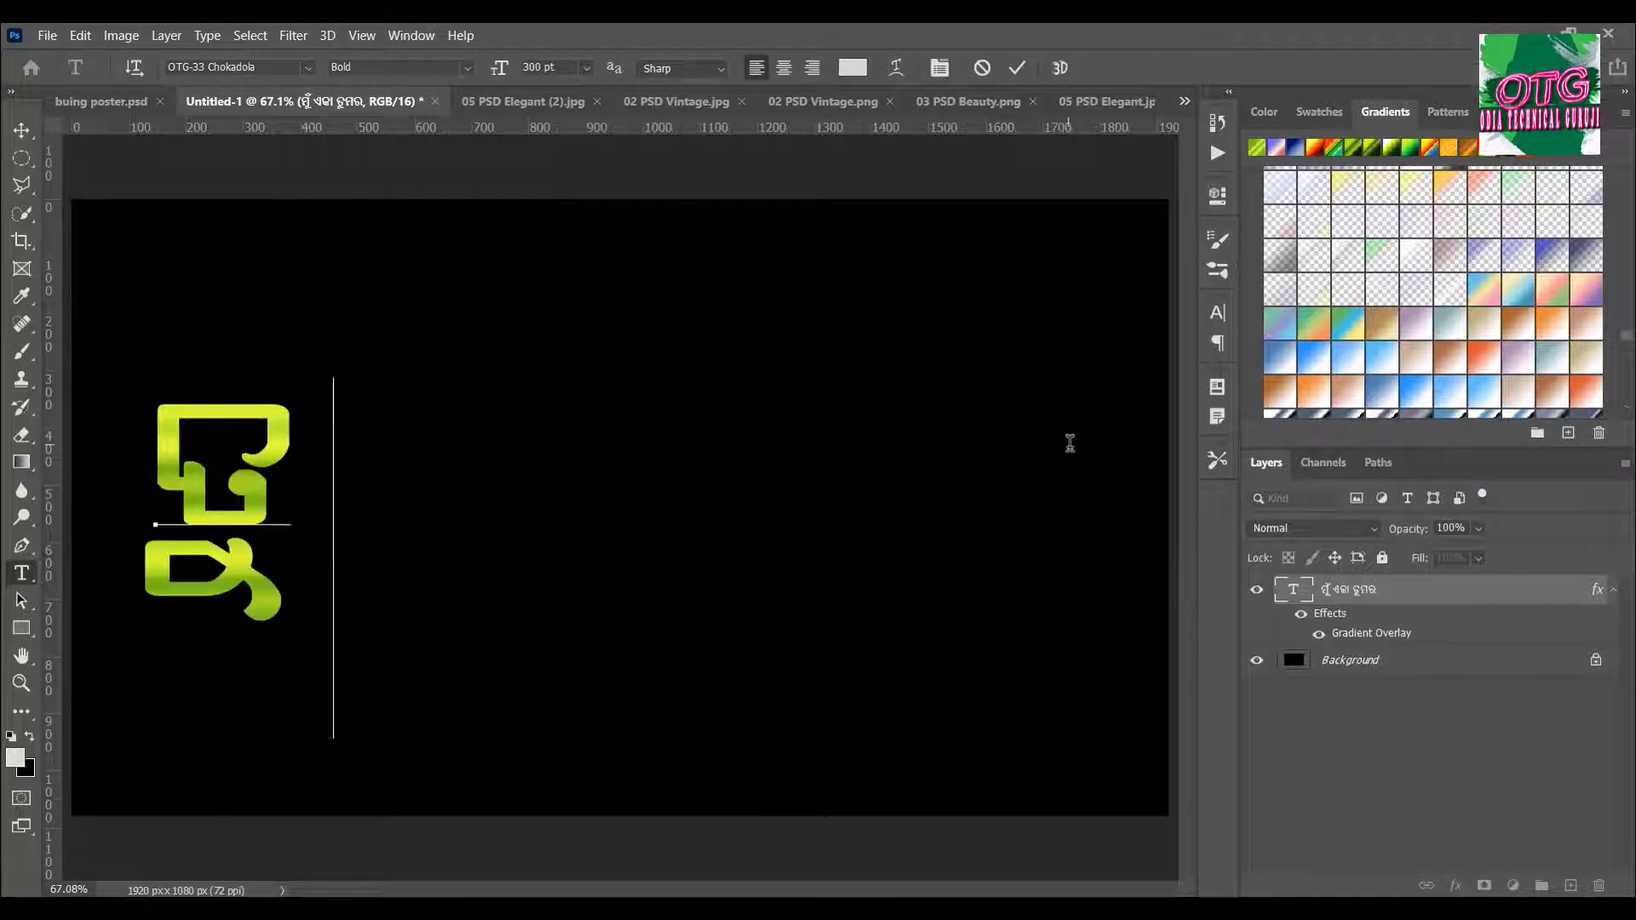
pyautogui.write('mo')
pyautogui.press('space')
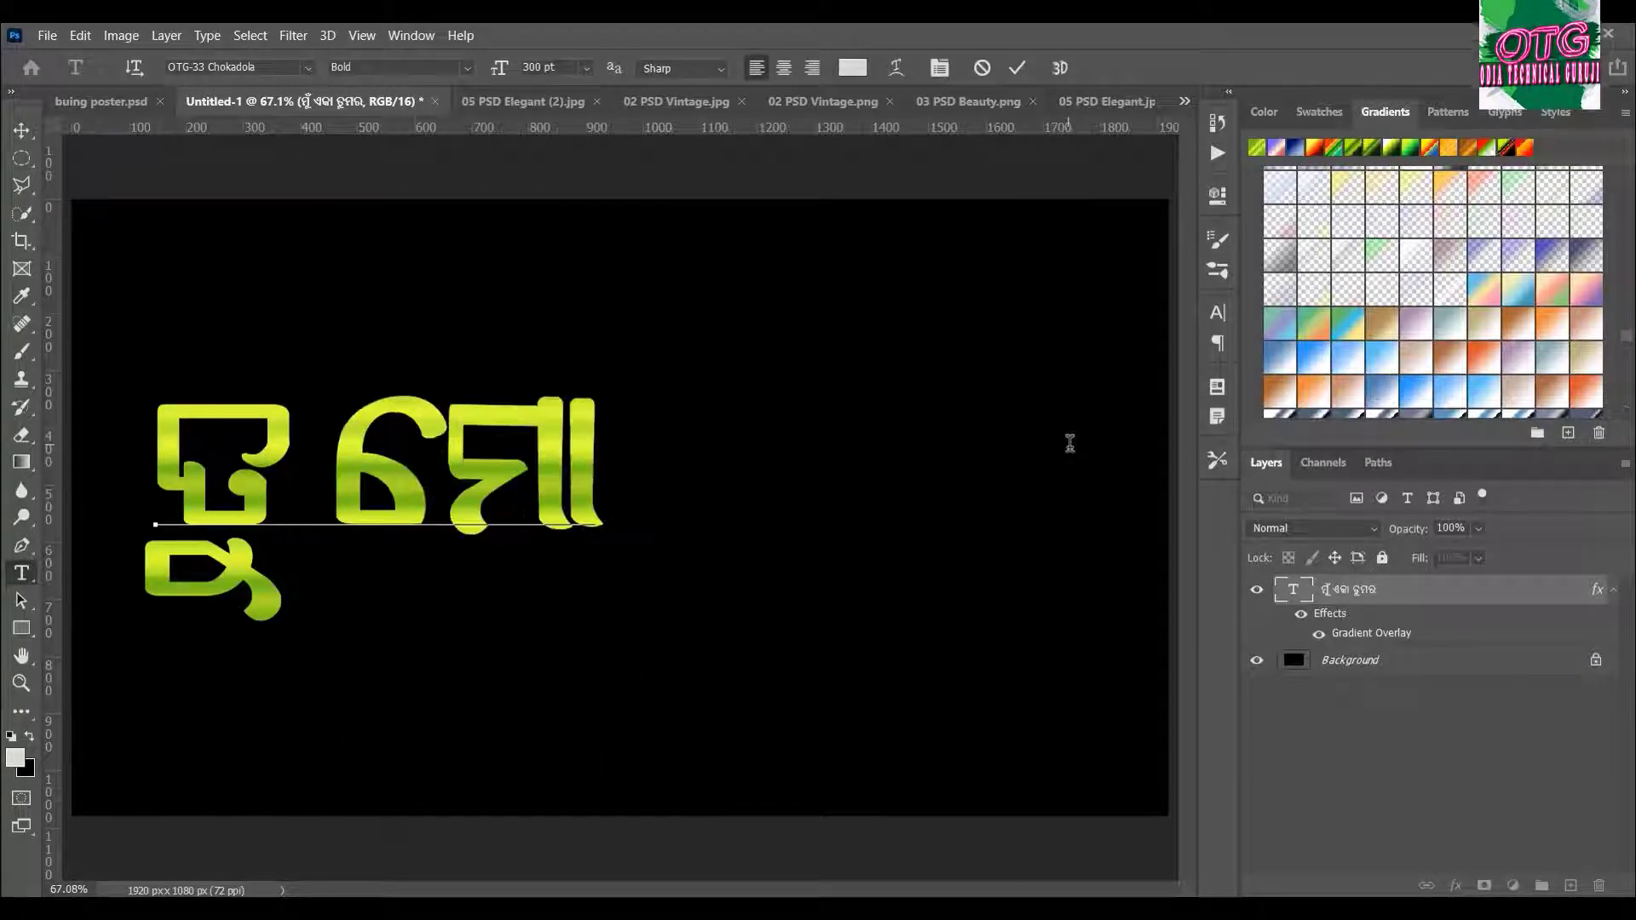
pyautogui.write('mn')
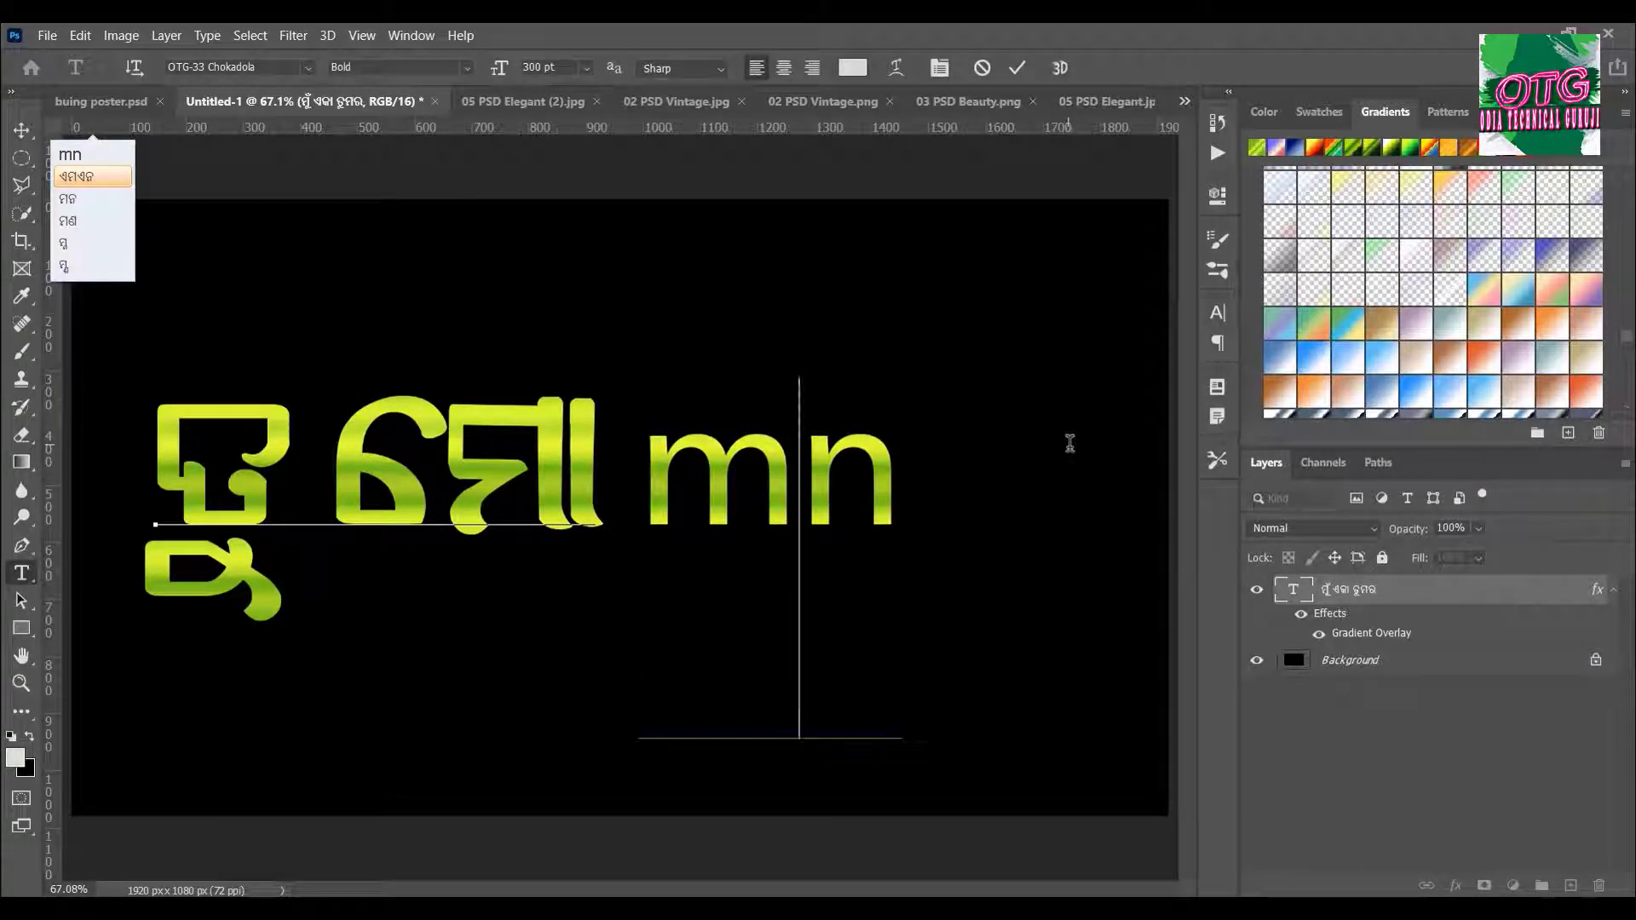
pyautogui.press('Down')
pyautogui.press('space')
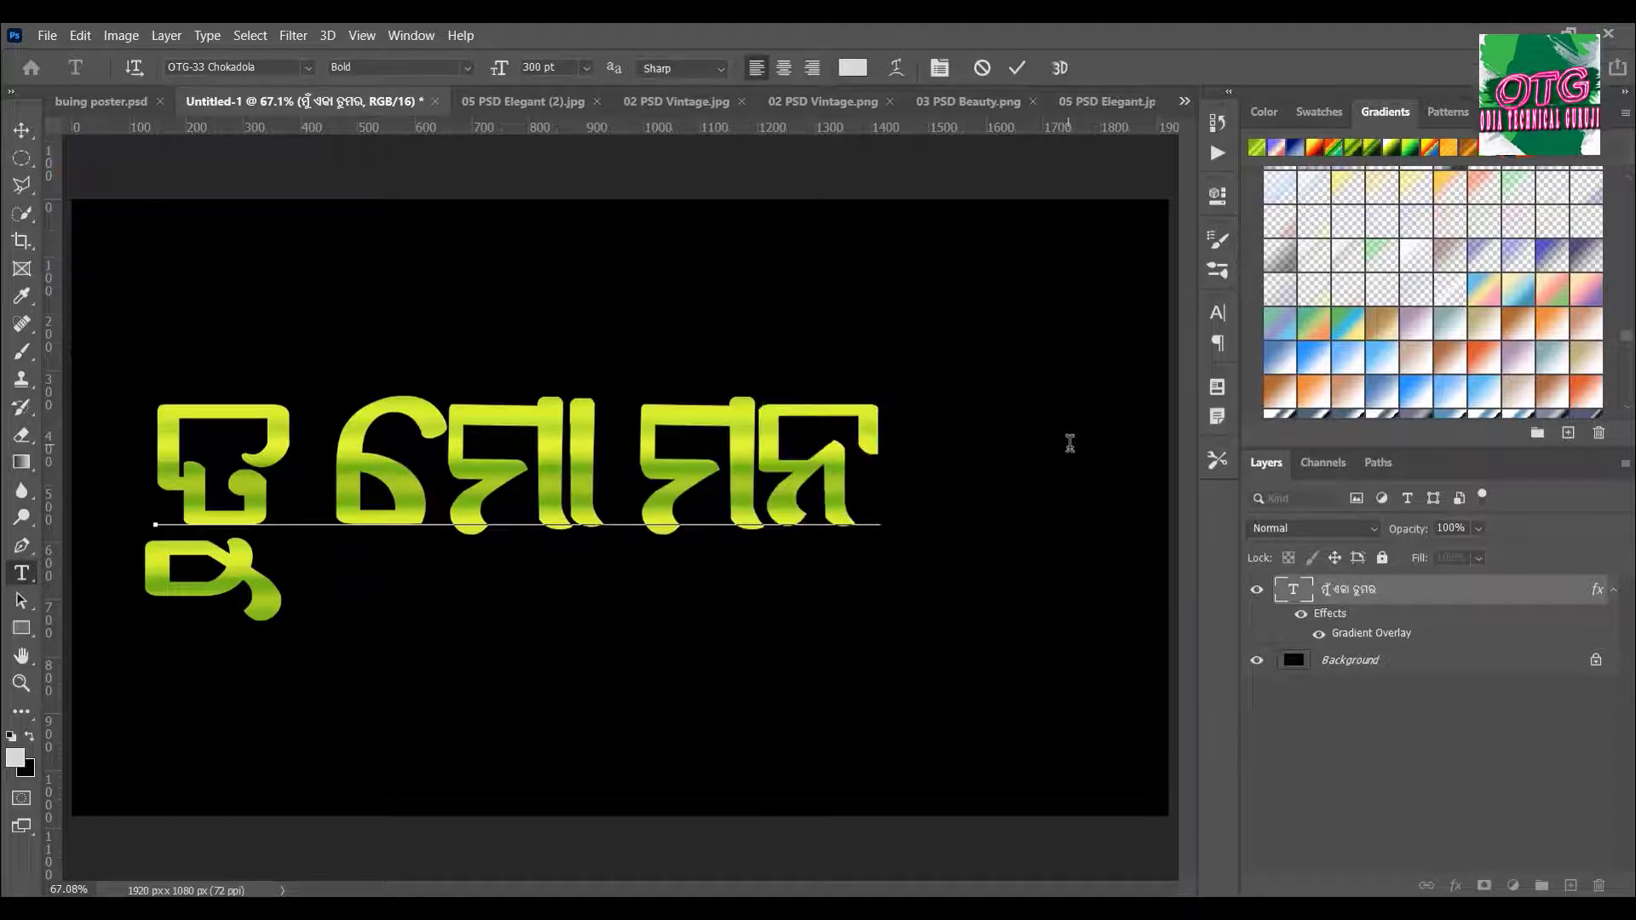
pyautogui.write('r')
pyautogui.press('space')
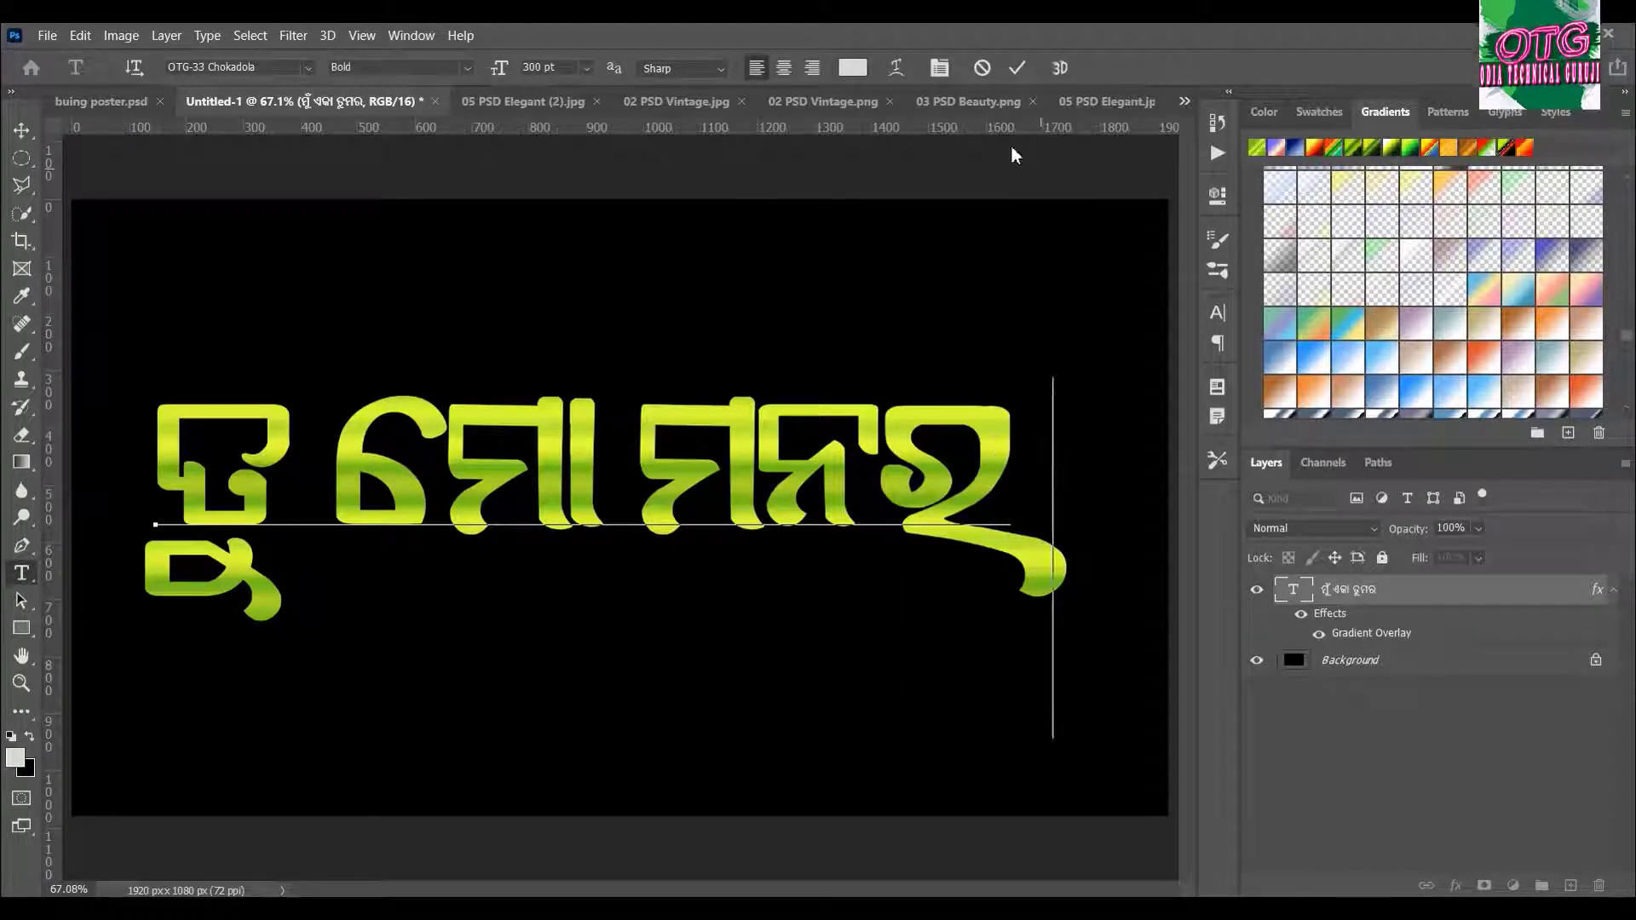
pyautogui.click(1017, 68)
# - Commit the title edit and move the green title line up toward the top
pyautogui.press('v')
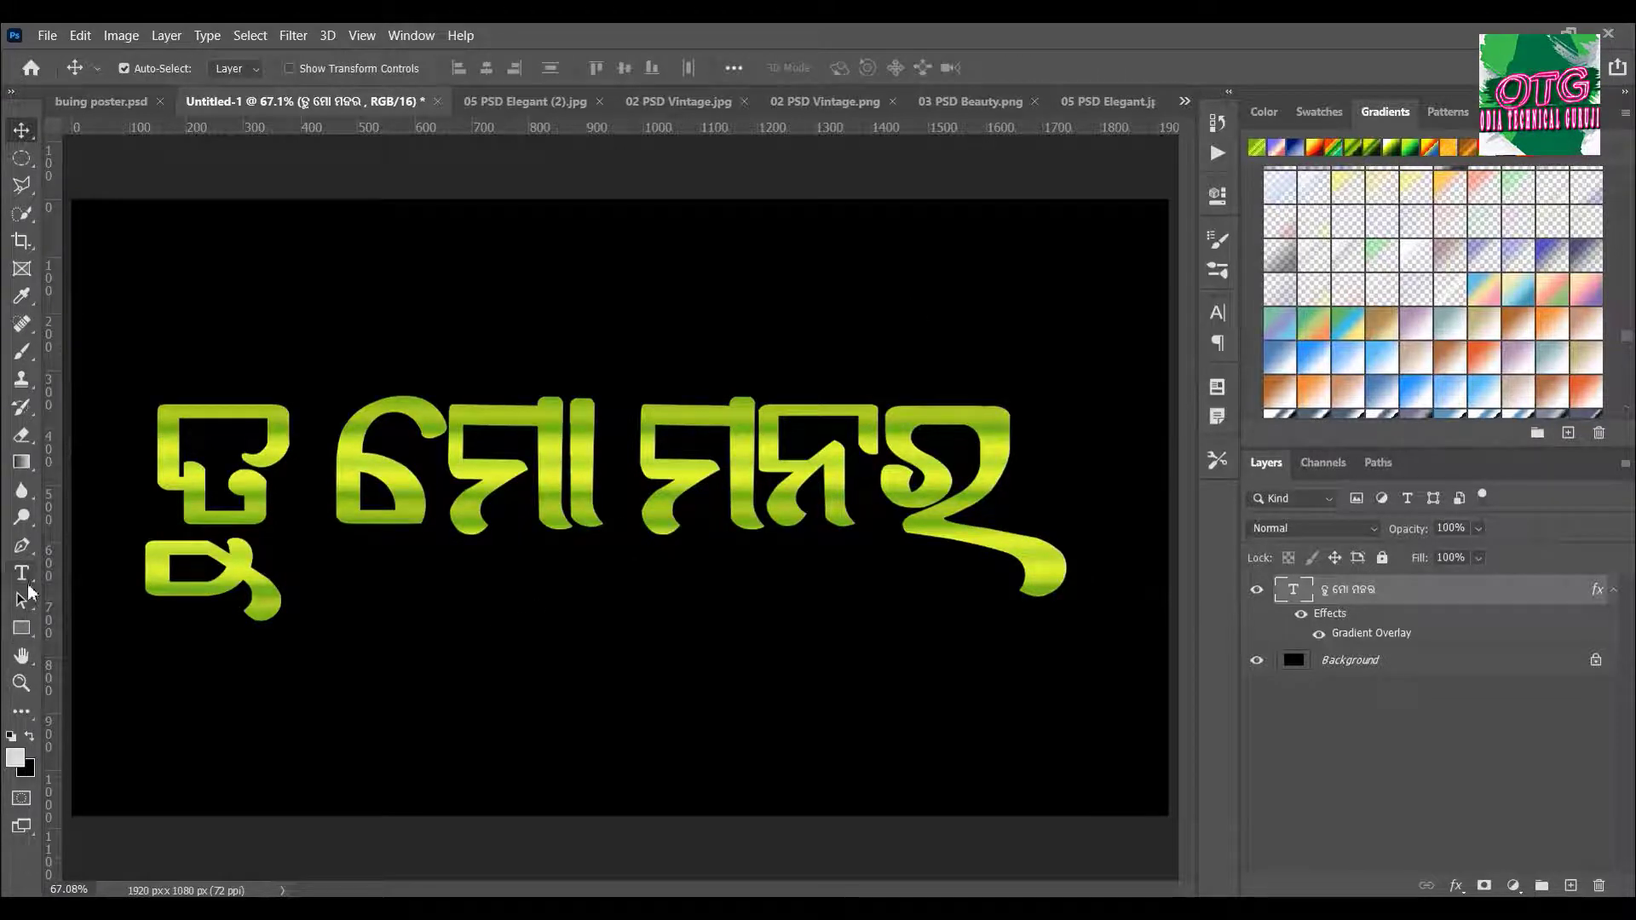
pyautogui.click(26, 578)
pyautogui.click(507, 673)
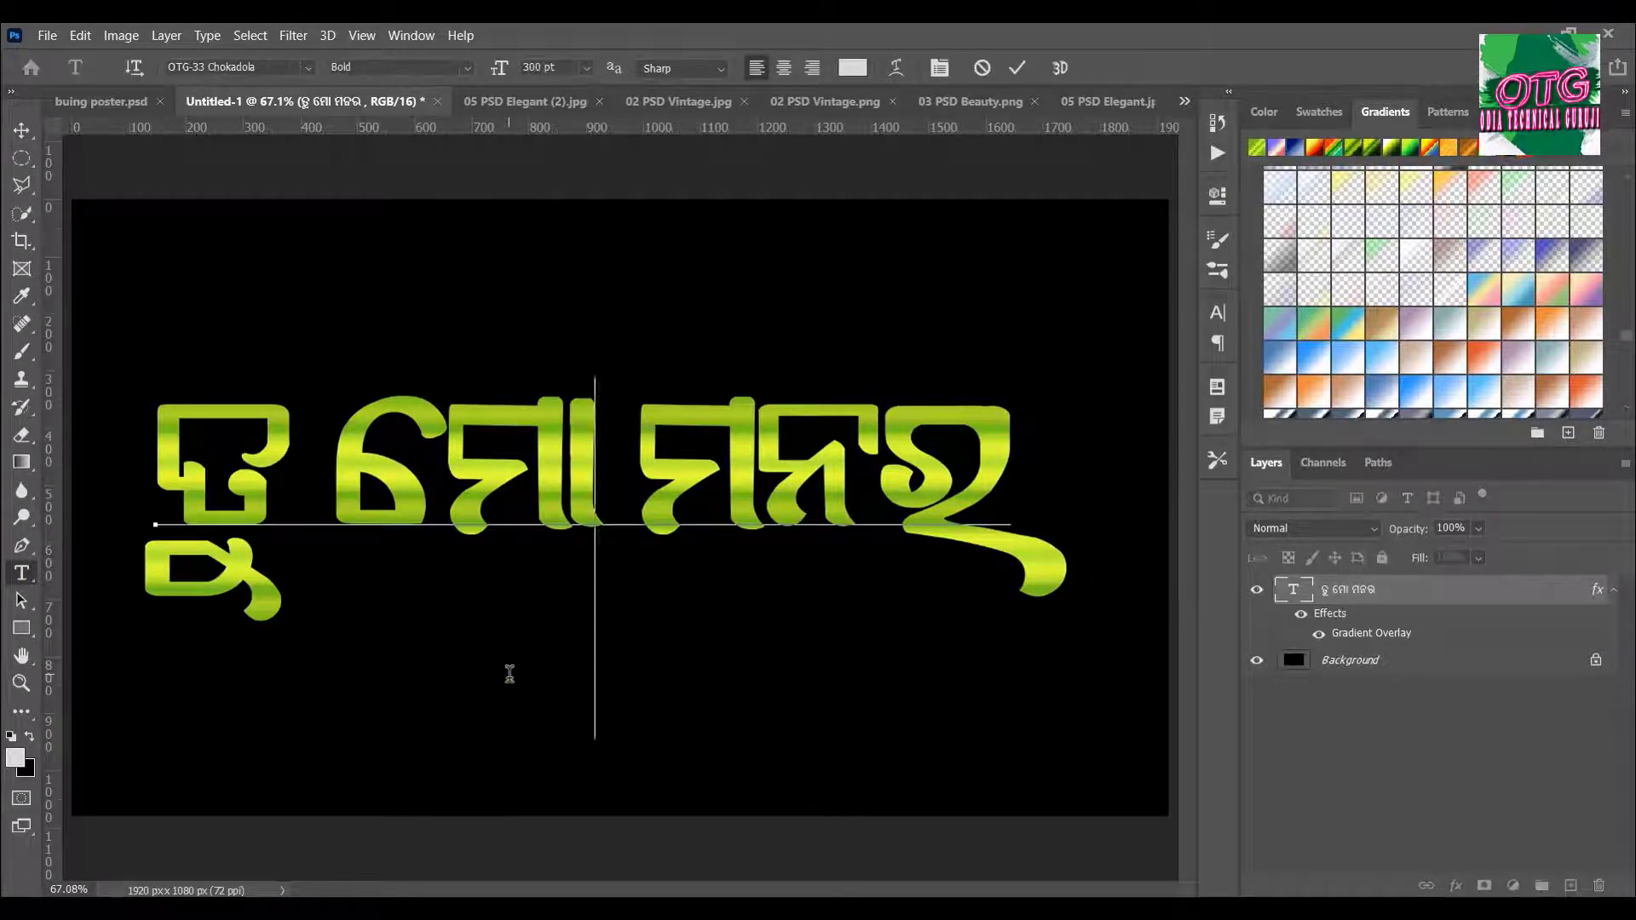
pyautogui.write('a')
pyautogui.press('BackSpace')
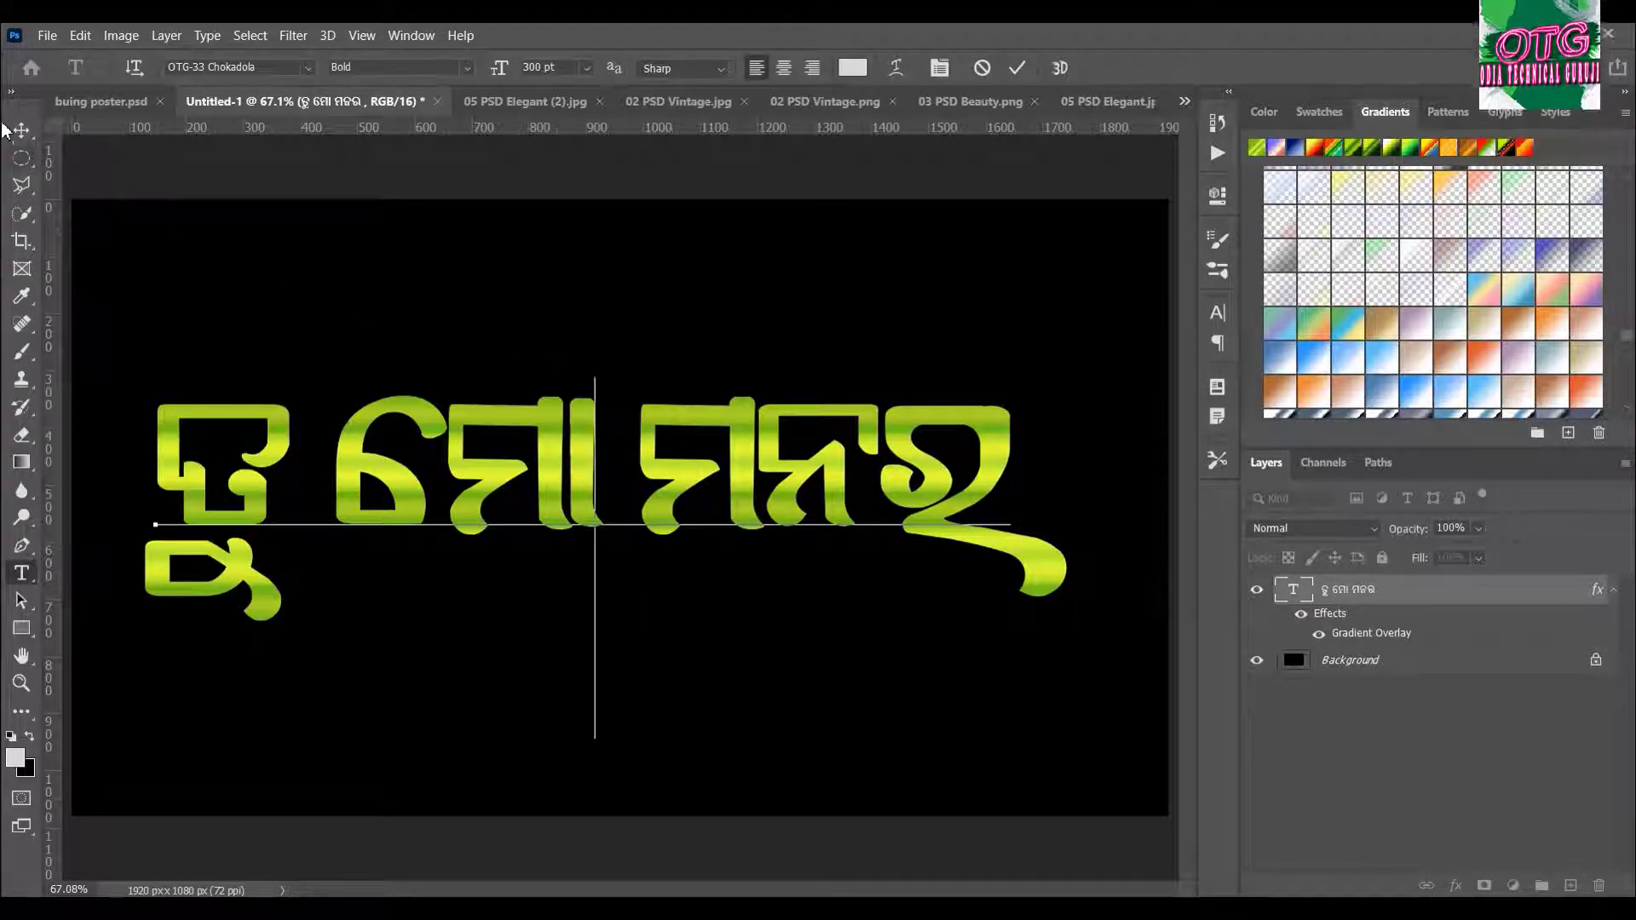
pyautogui.hotkey('ctrl', 'Return')
pyautogui.press('v')
pyautogui.moveTo(673, 472); pyautogui.dragTo(683, 344)
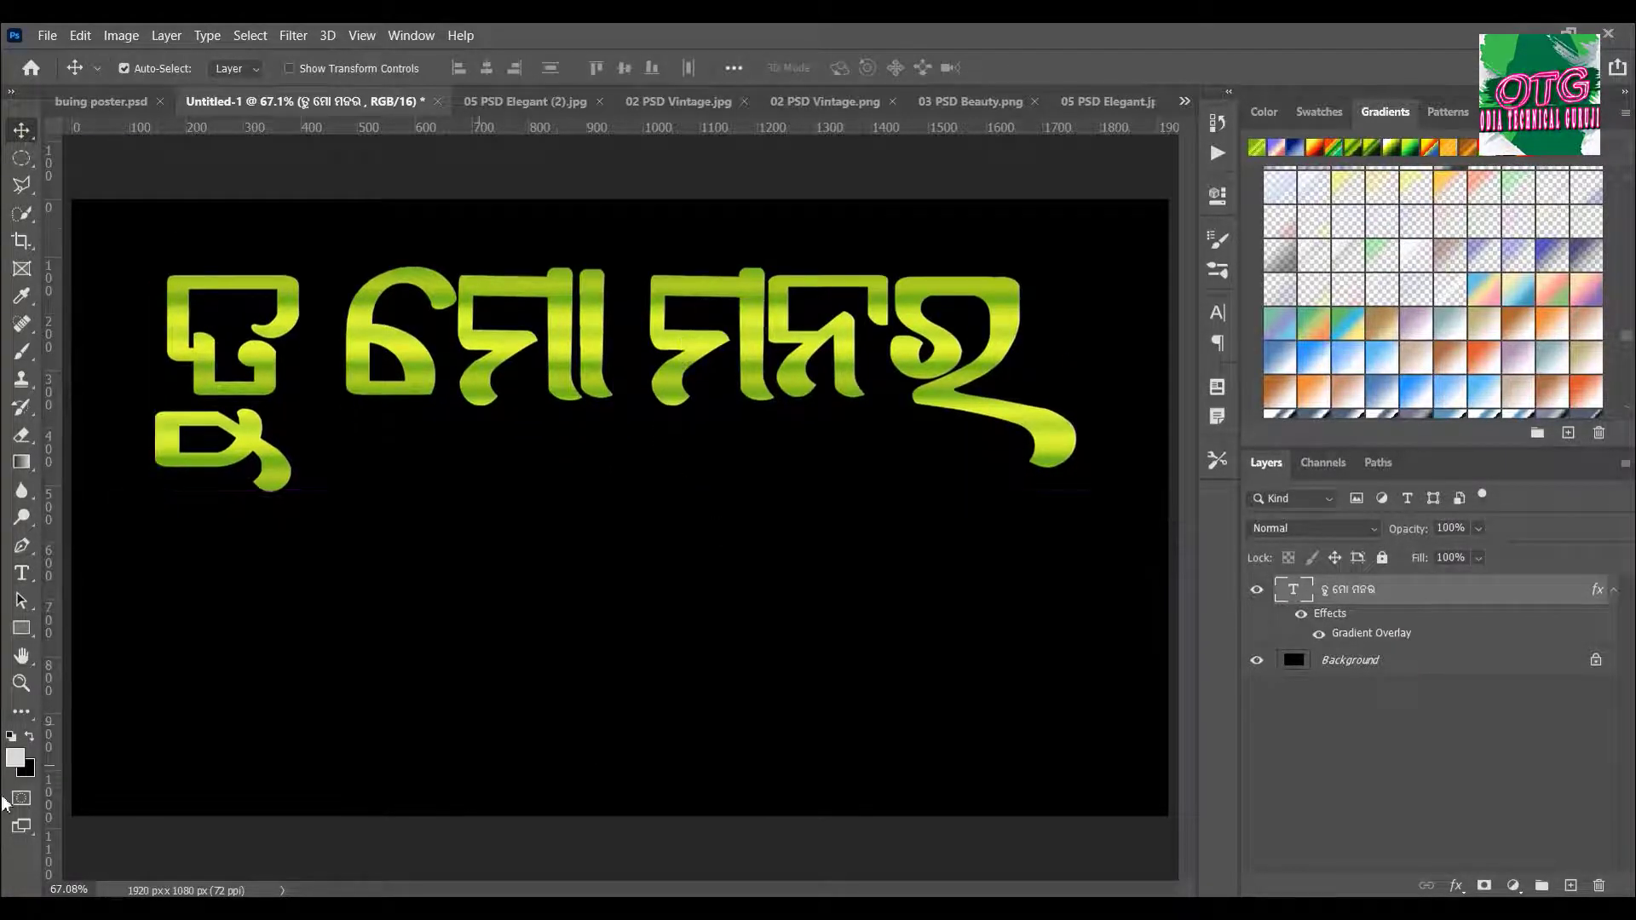
# - Add a new text layer below the title reading the Odia word ମିତ
pyautogui.click(21, 572)
pyautogui.click(557, 633)
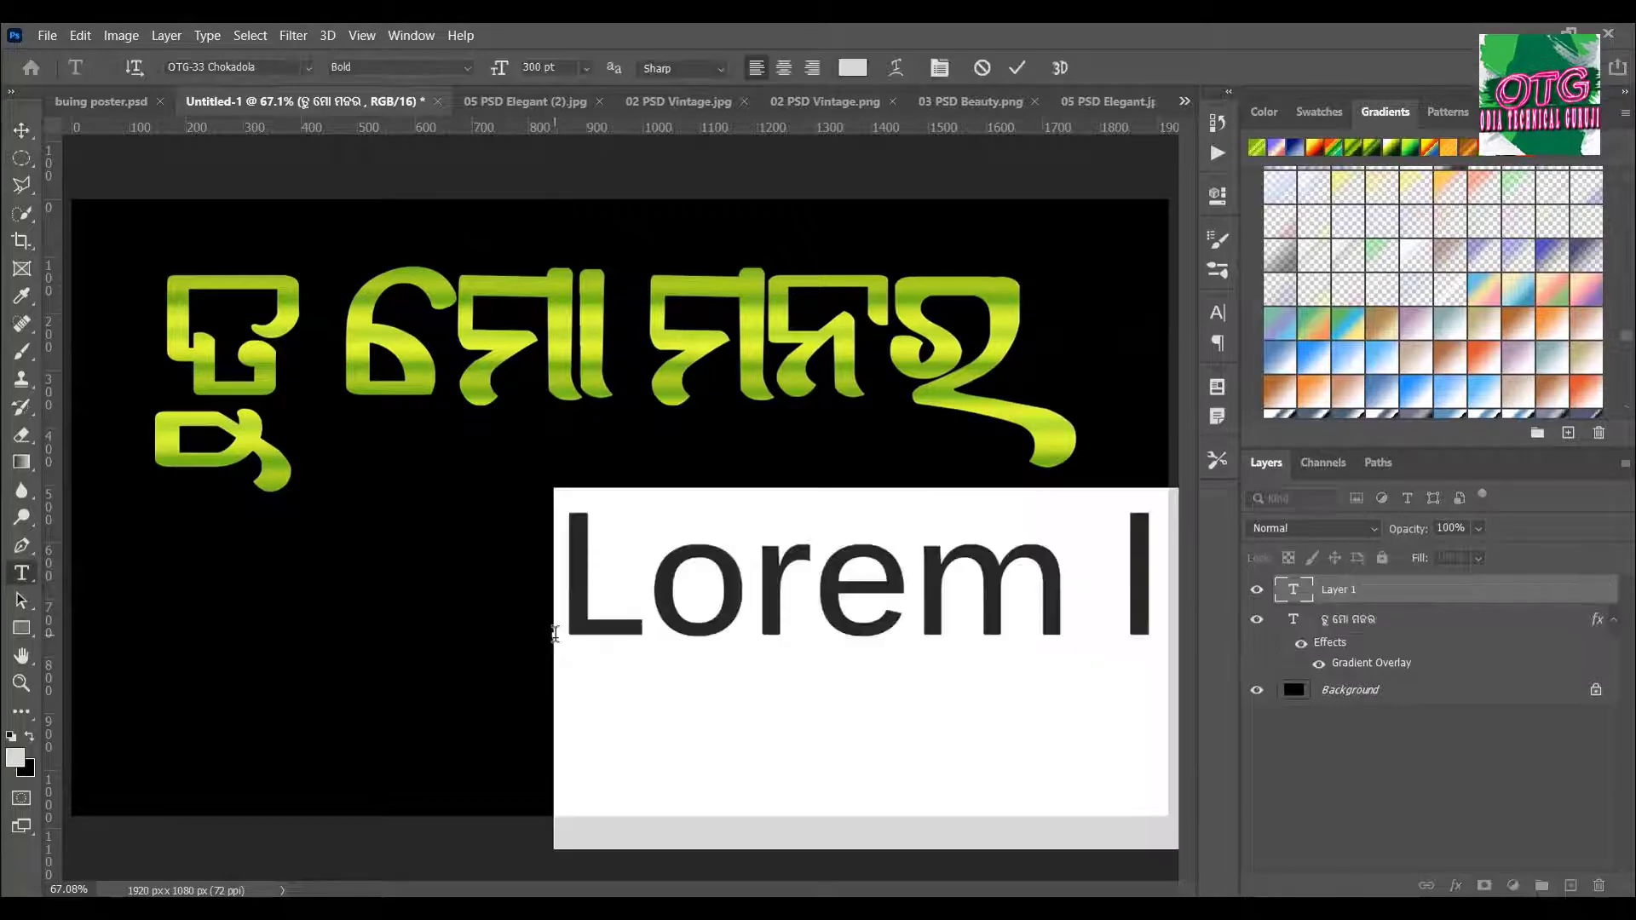
pyautogui.write('min')
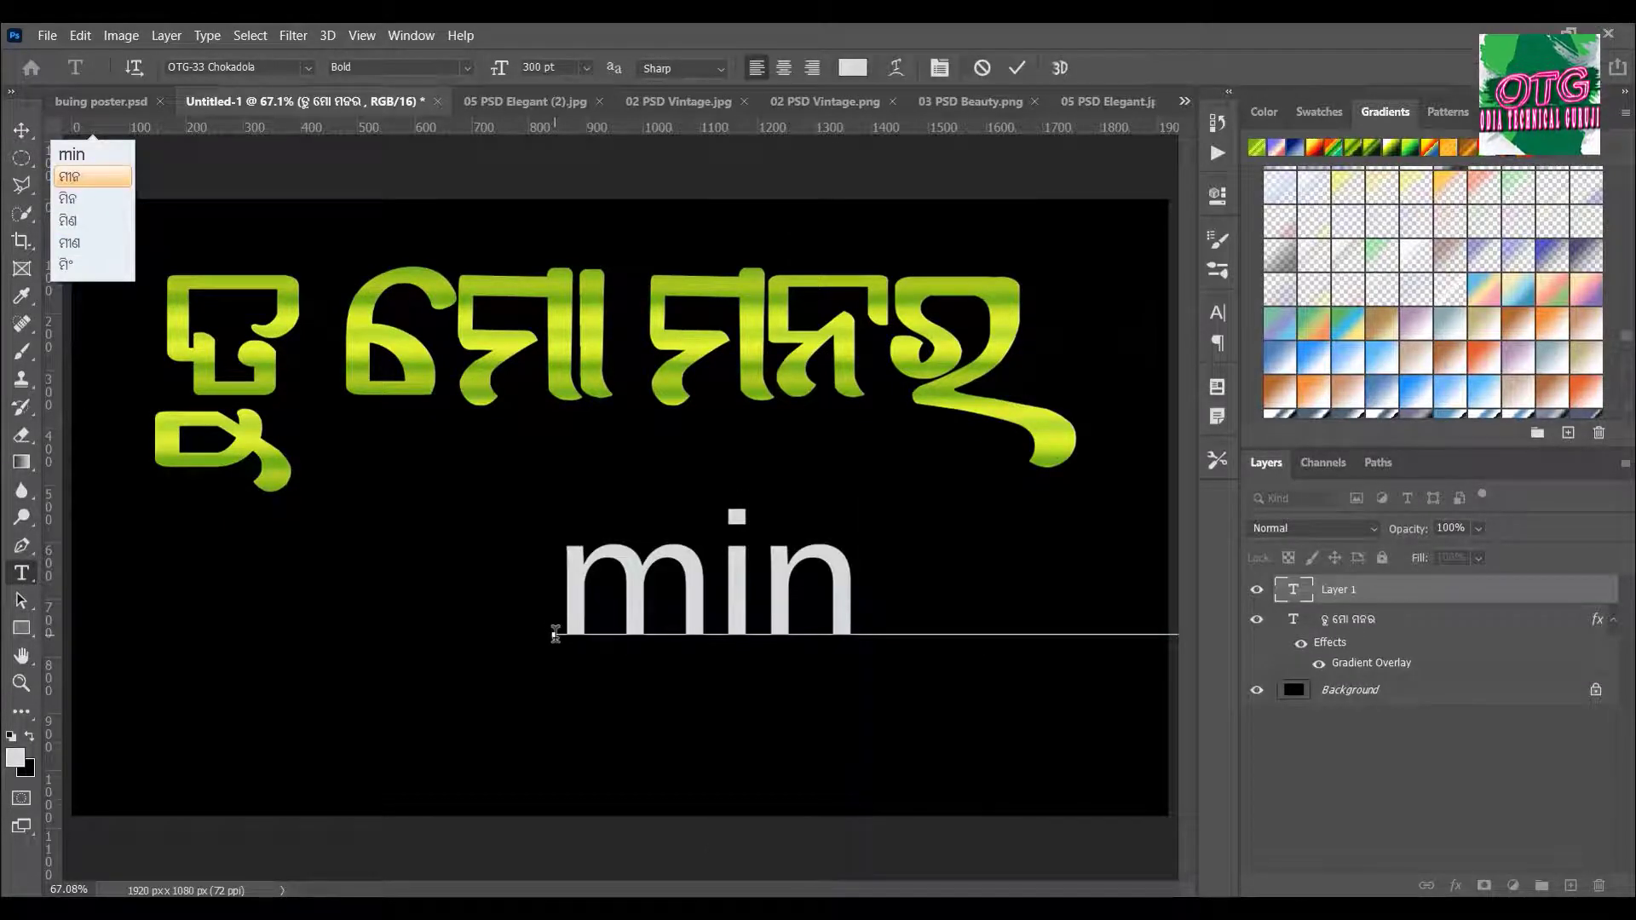
pyautogui.press('BackSpace')
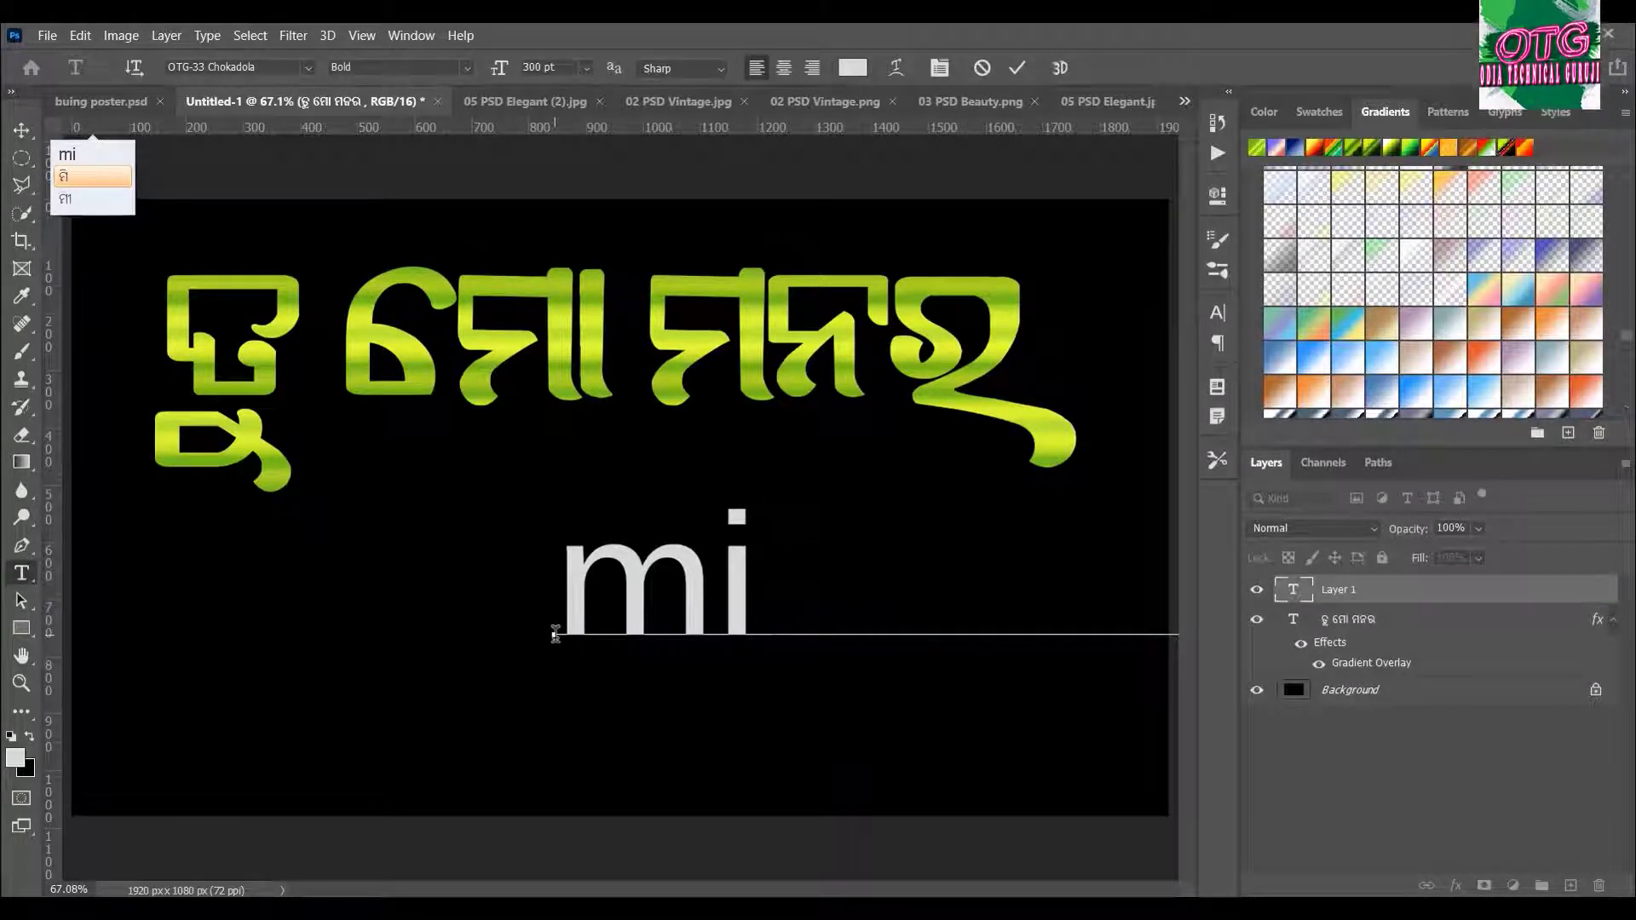
pyautogui.write('t')
pyautogui.press('Down')
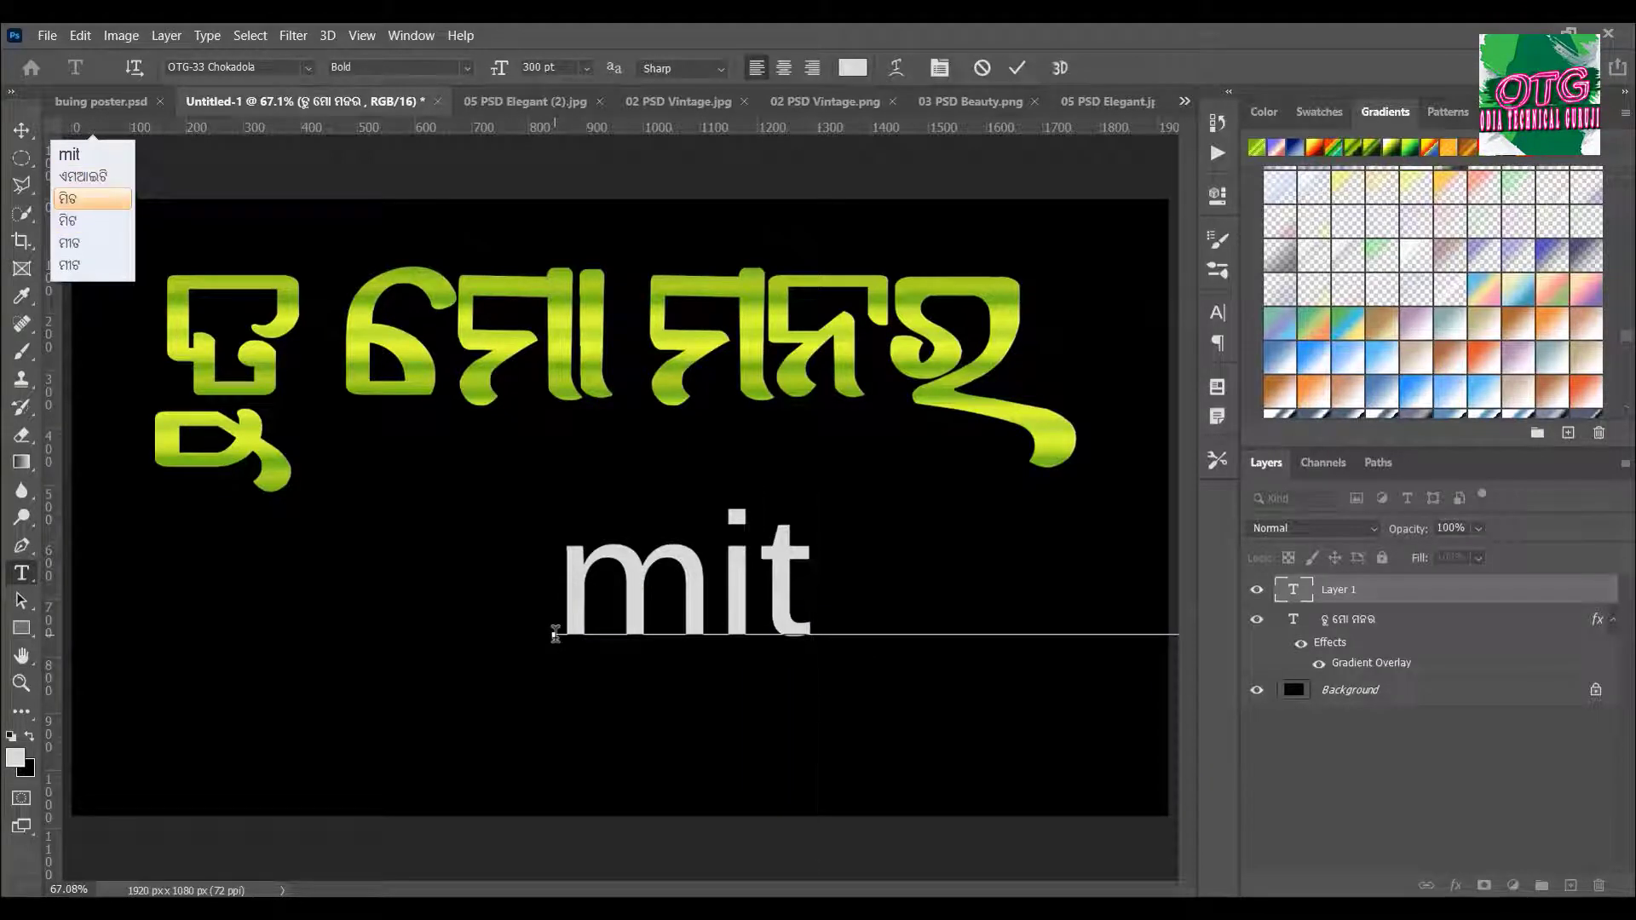
pyautogui.press('Return')
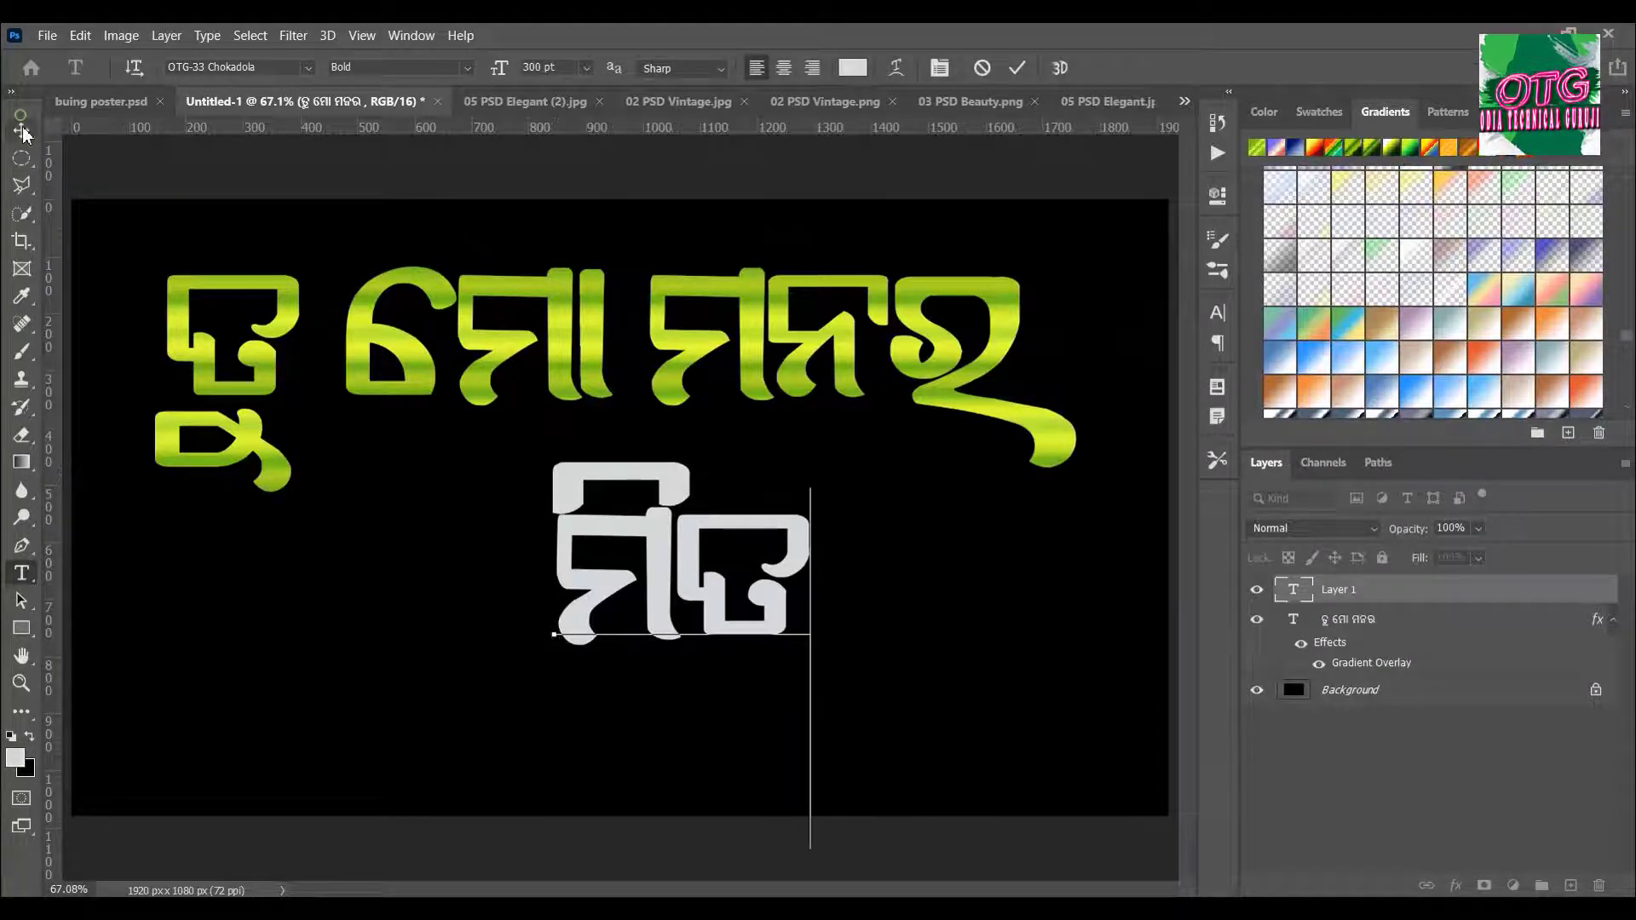
# - Move ମିତ right and lower, then apply a red-to-yellow gradient to it
pyautogui.click(24, 131)
pyautogui.moveTo(742, 588)
pyautogui.mouseDown()
pyautogui.moveTo(867, 616)
pyautogui.moveTo(807, 567)
pyautogui.mouseUp()
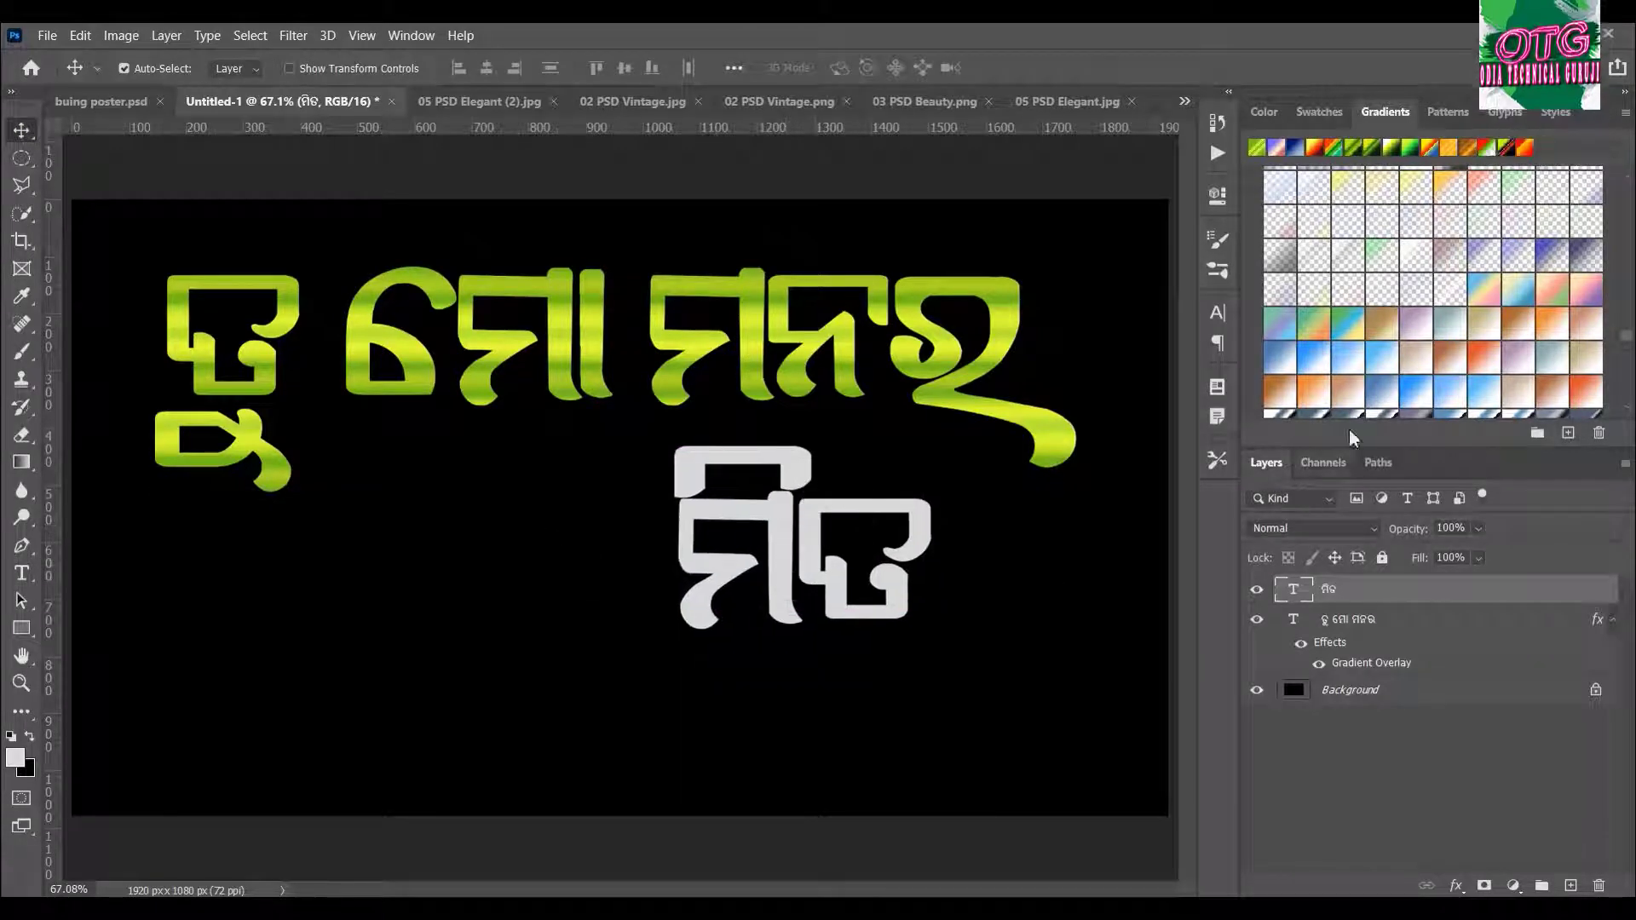
pyautogui.moveTo(1541, 153); pyautogui.dragTo(480, 554)
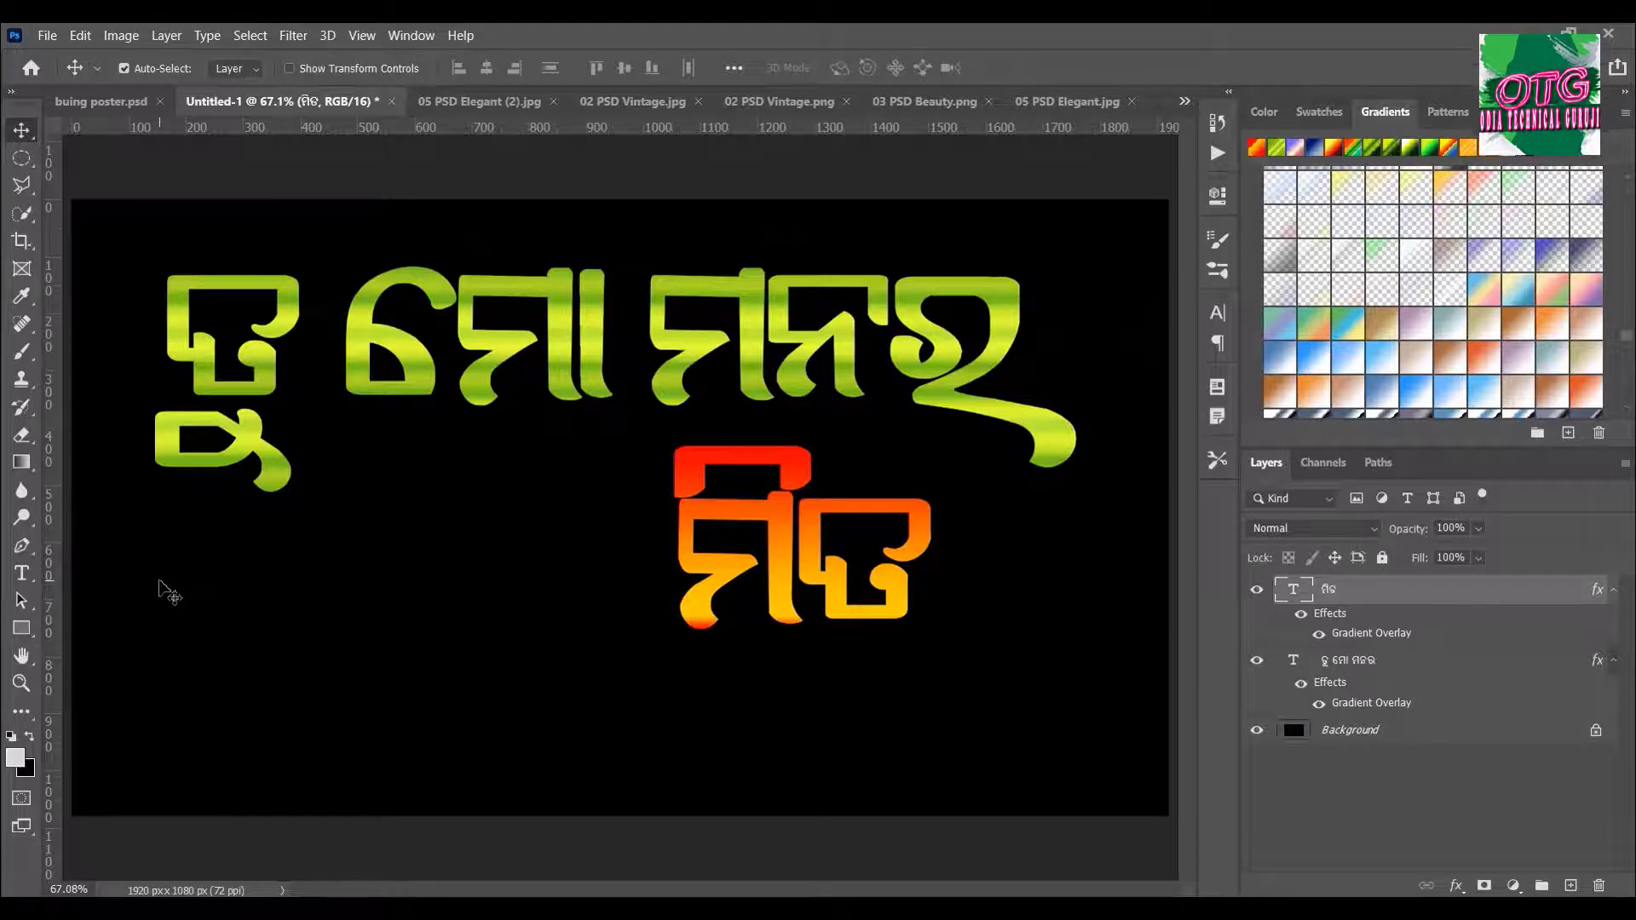
# - Retype the green title as 'e mn maanenaa', converted to Odia ଏ ମନ ମାନେନା
pyautogui.doubleClick(436, 415)
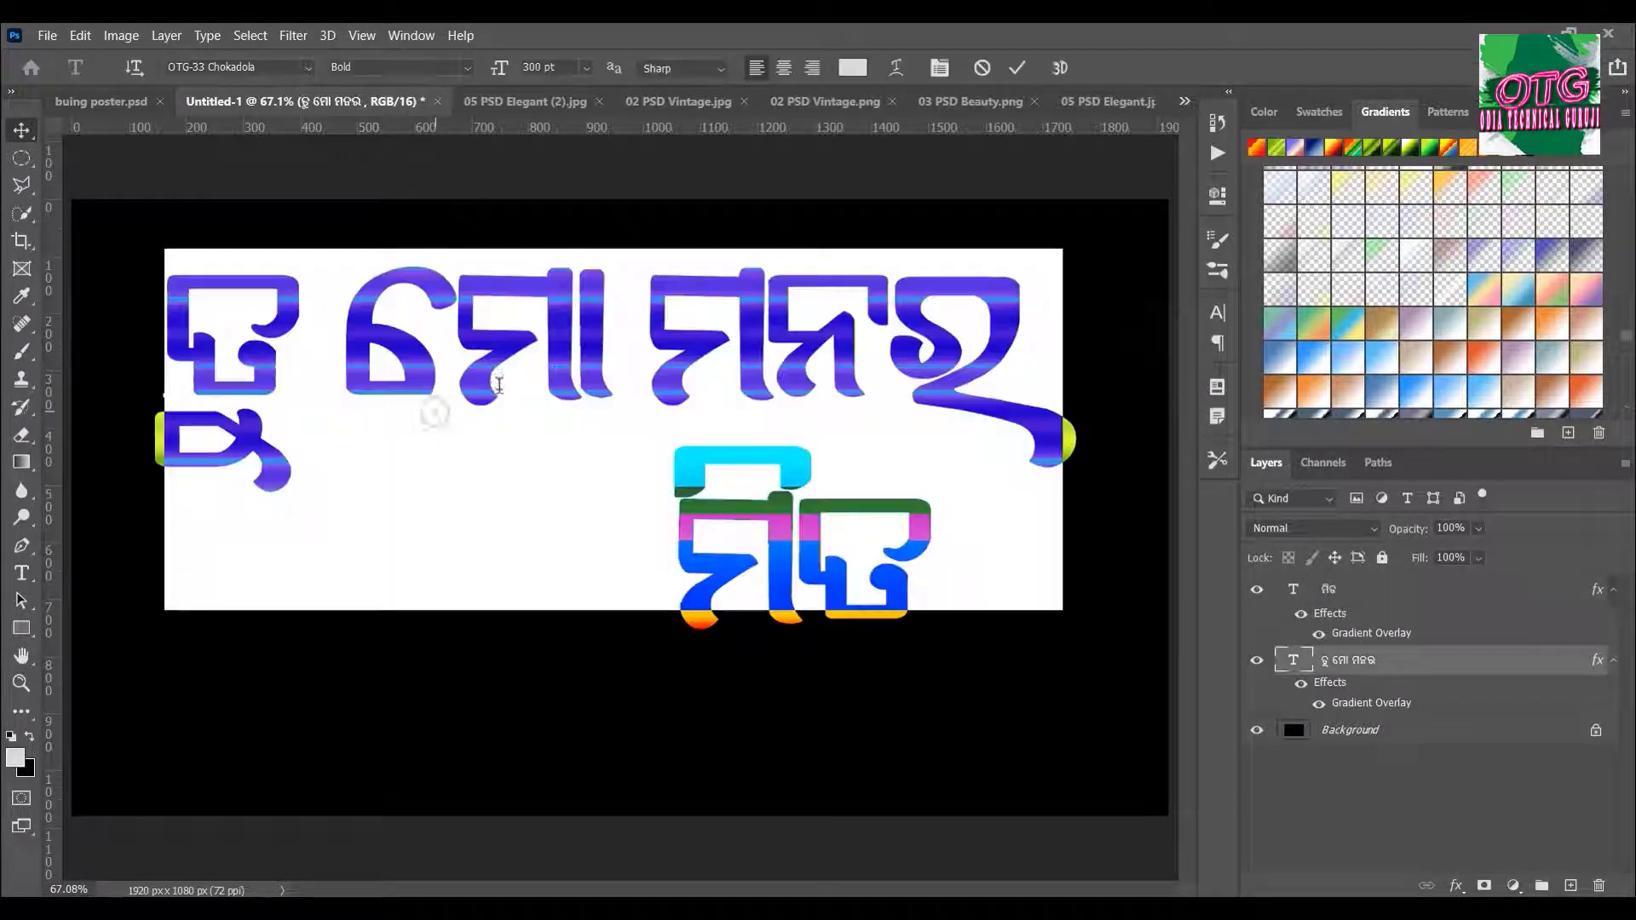
pyautogui.write('e')
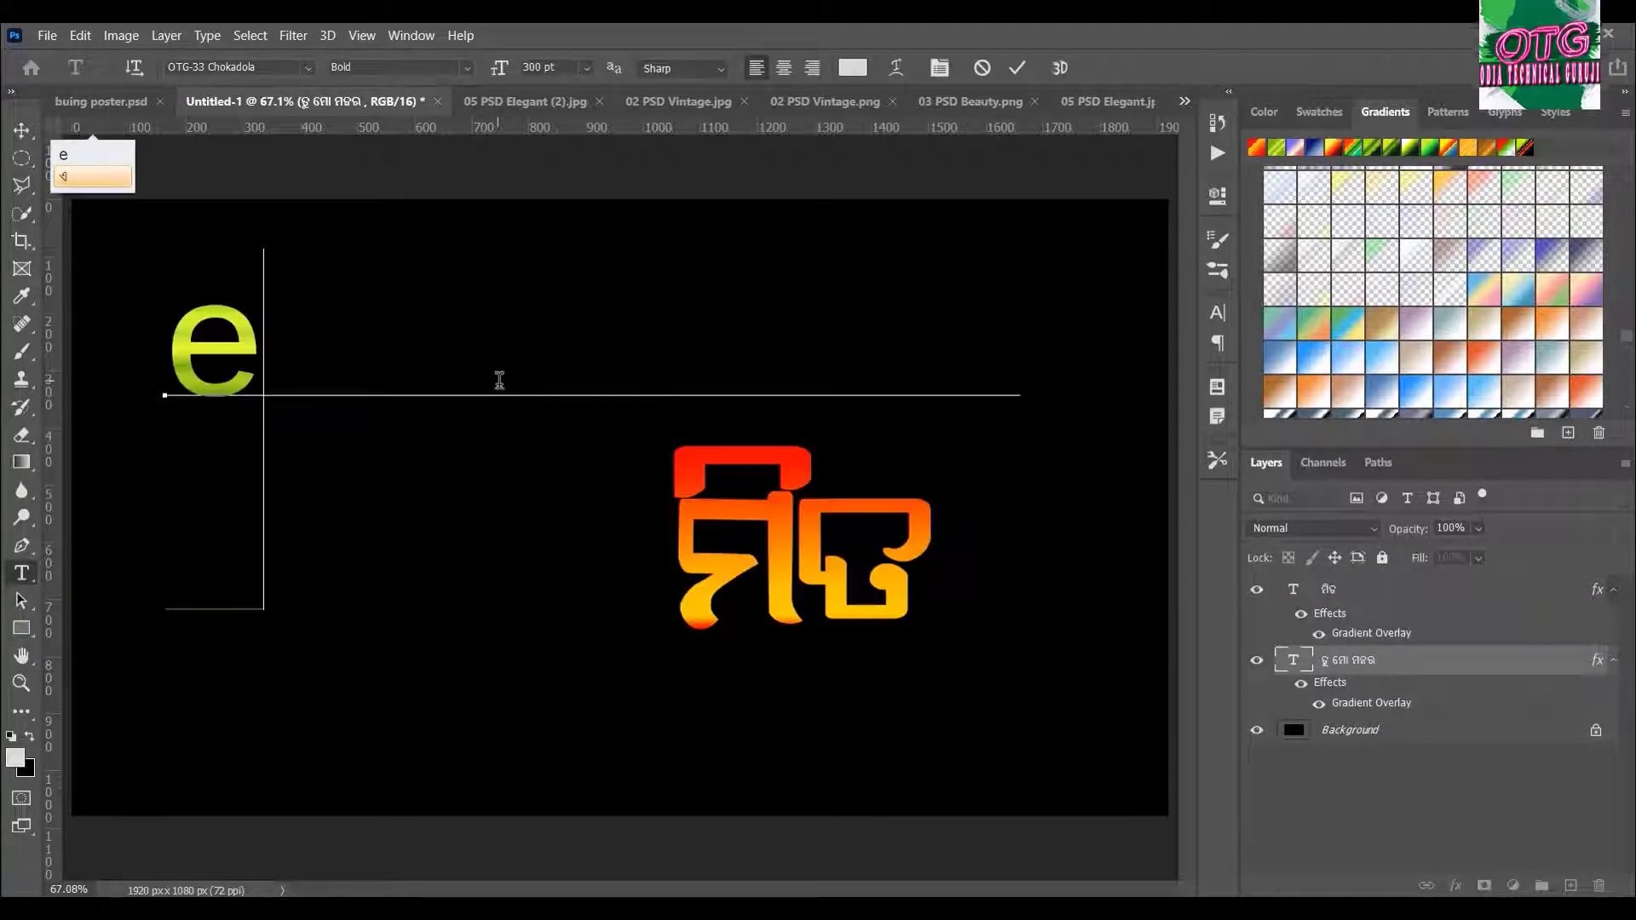
pyautogui.write(' m')
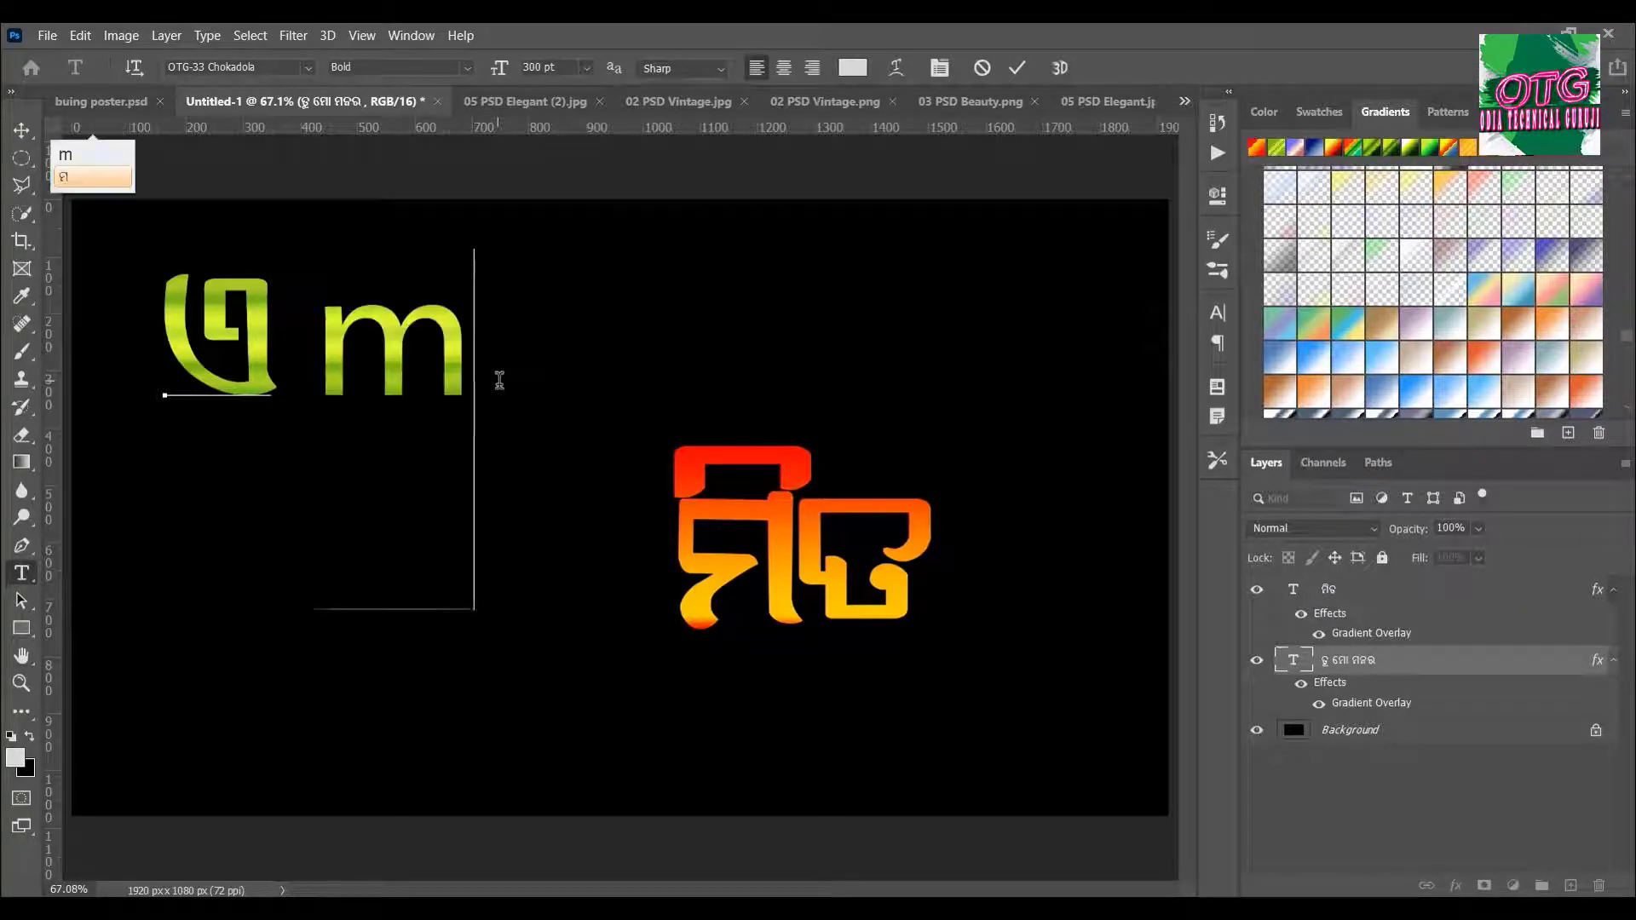
pyautogui.write('n ')
pyautogui.write('m')
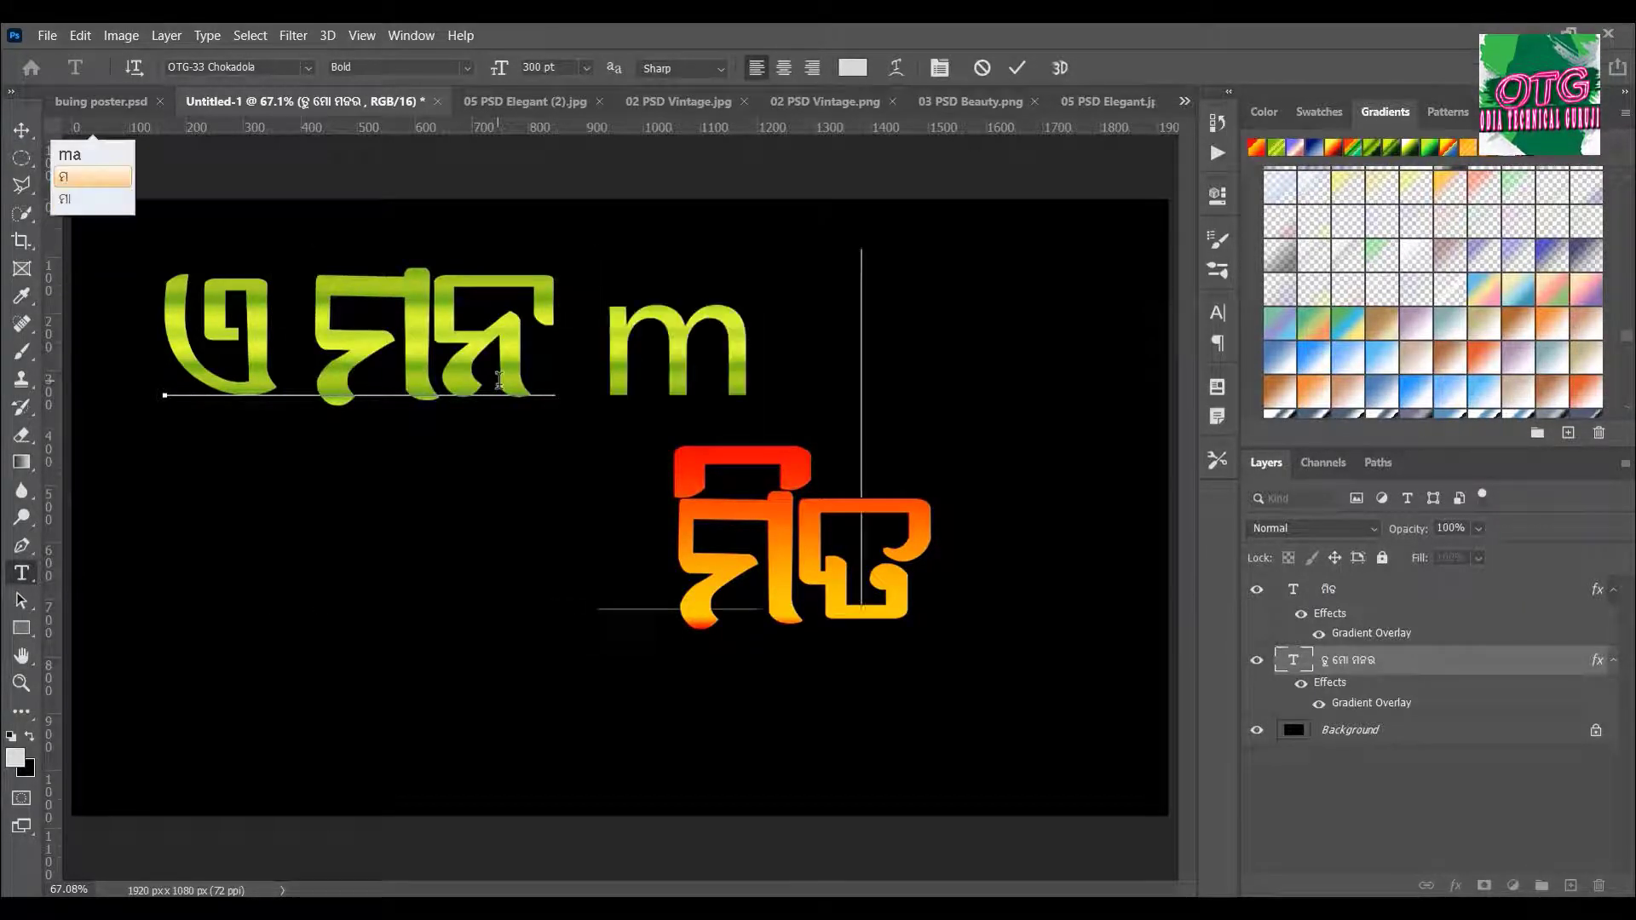
pyautogui.write('aanena')
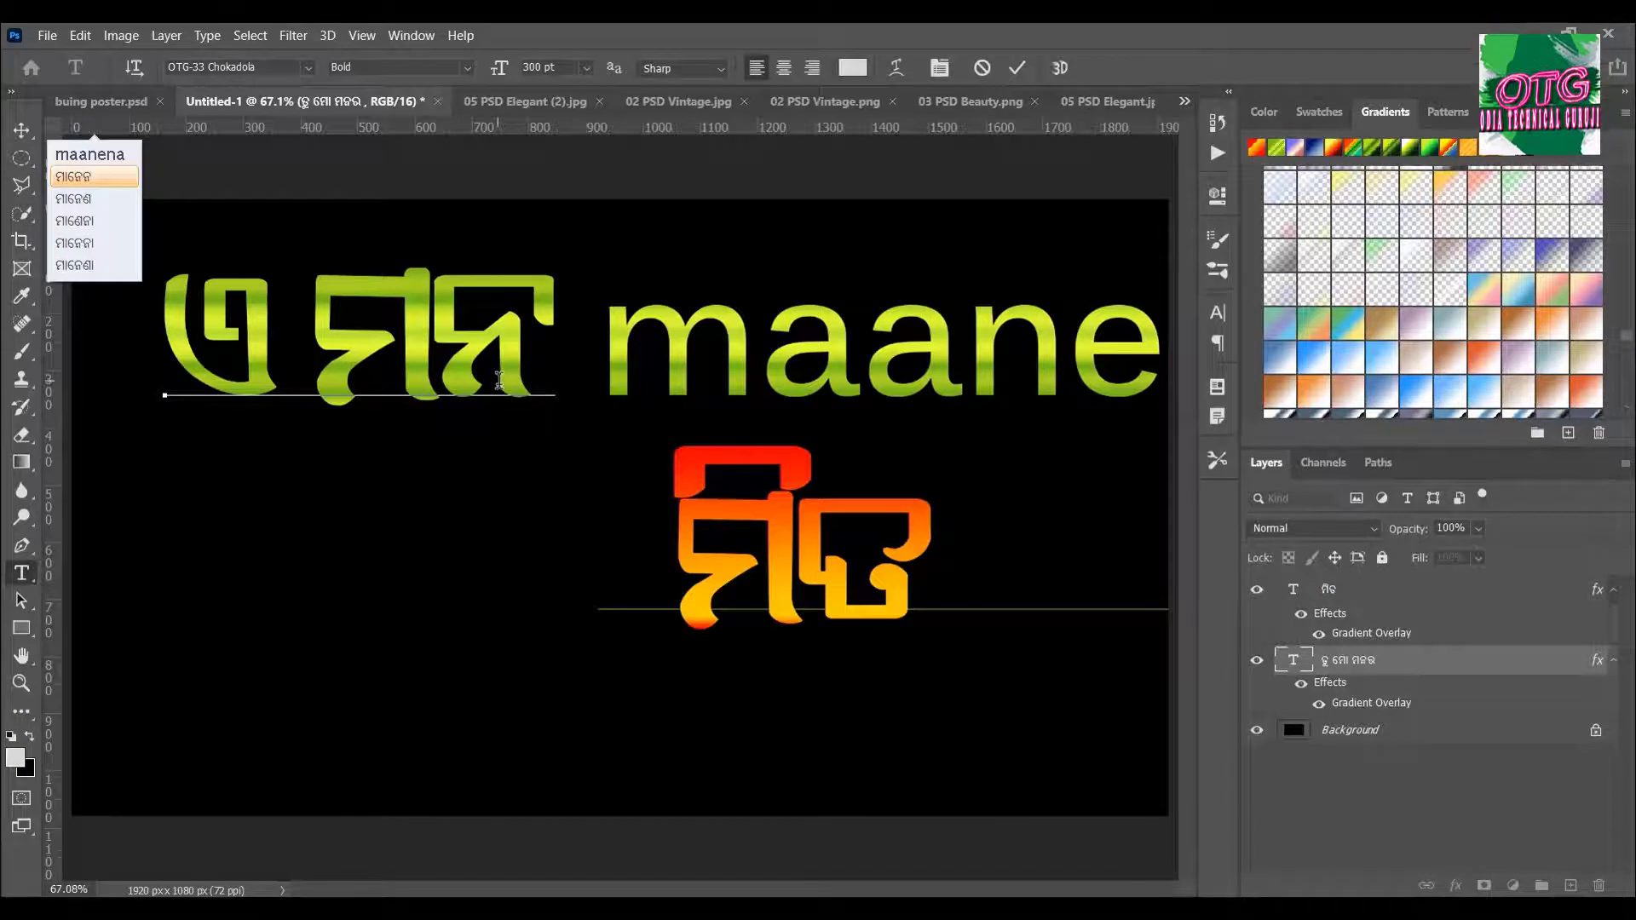
pyautogui.write('a')
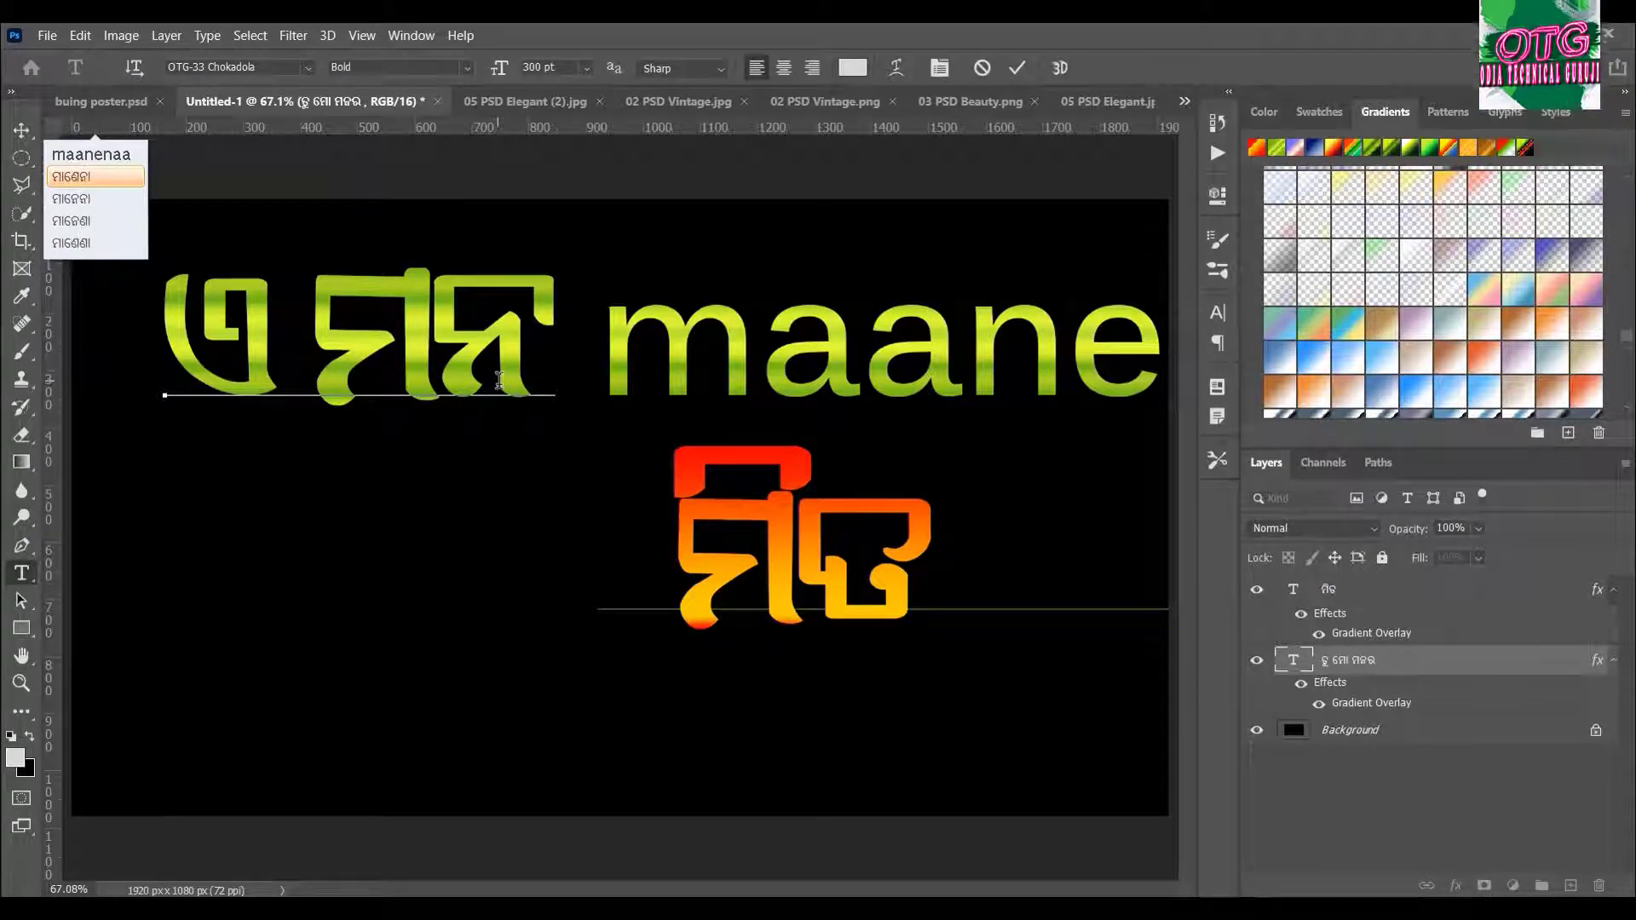
pyautogui.press('Return')
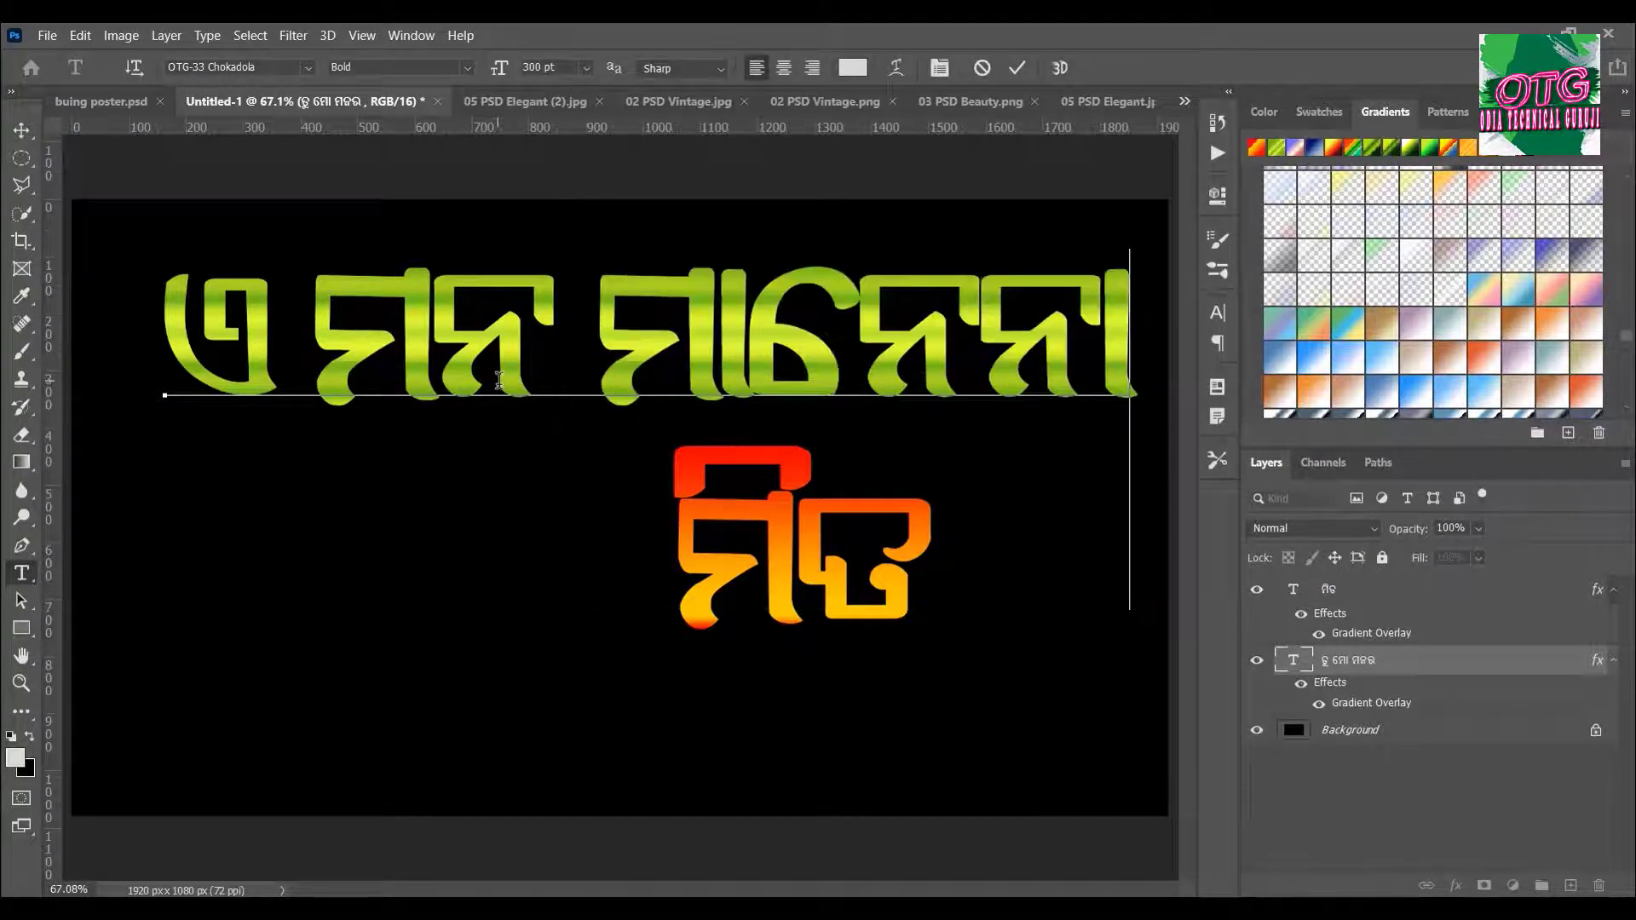
pyautogui.click(21, 130)
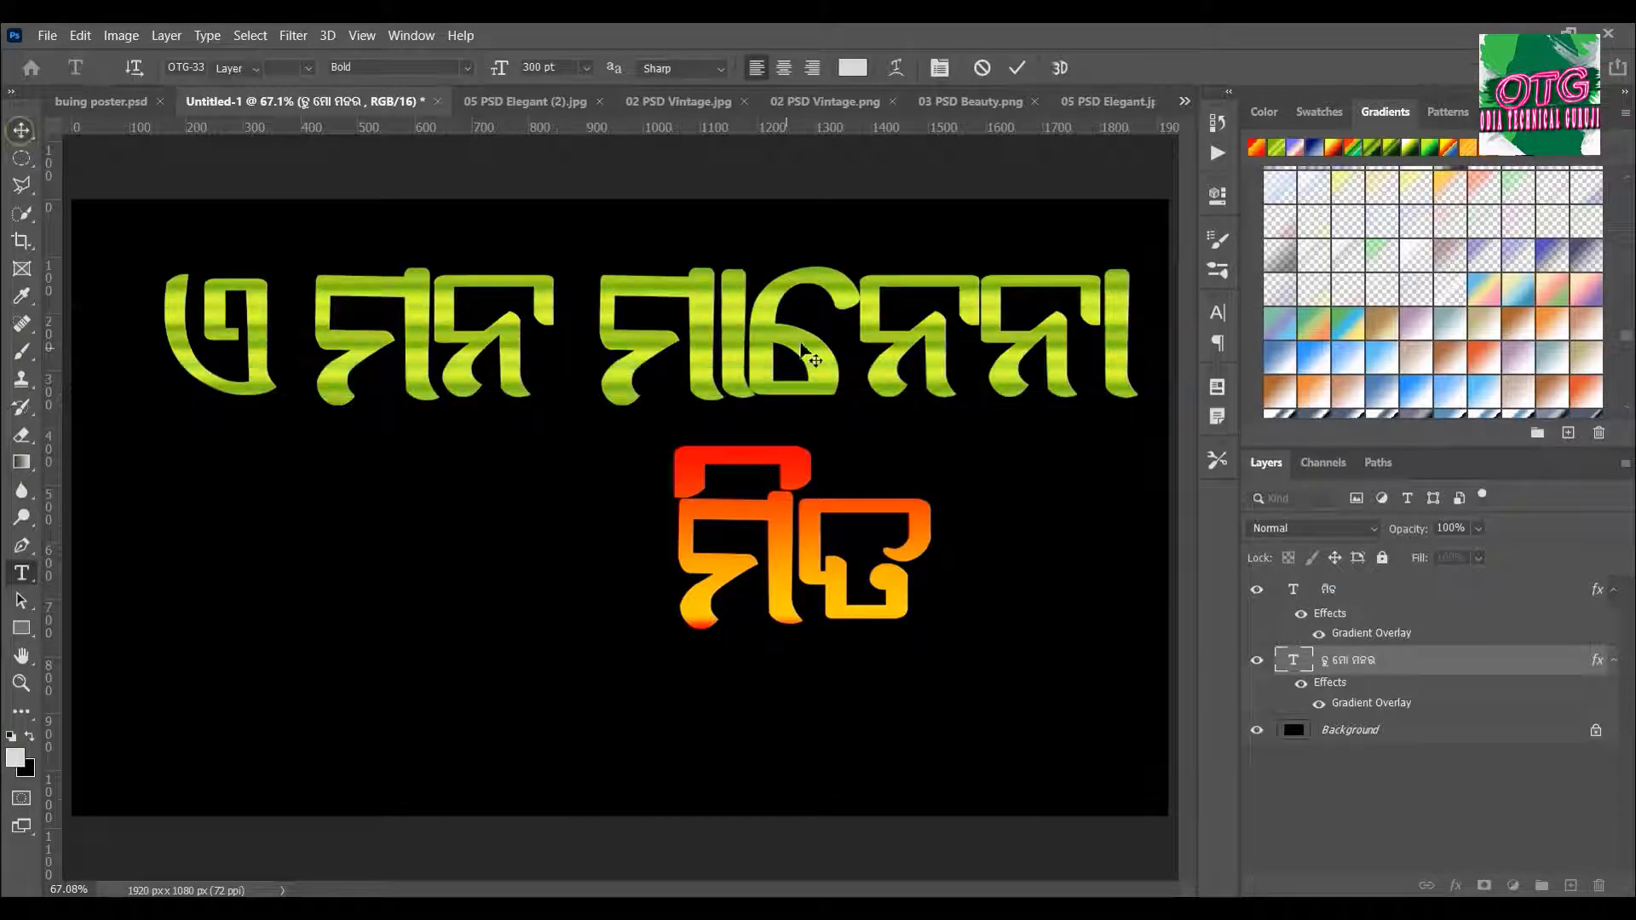
# - Drag the word ମିତ and the green title line lower on the canvas
pyautogui.moveTo(839, 315); pyautogui.dragTo(810, 334)
pyautogui.moveTo(860, 649); pyautogui.dragTo(872, 750)
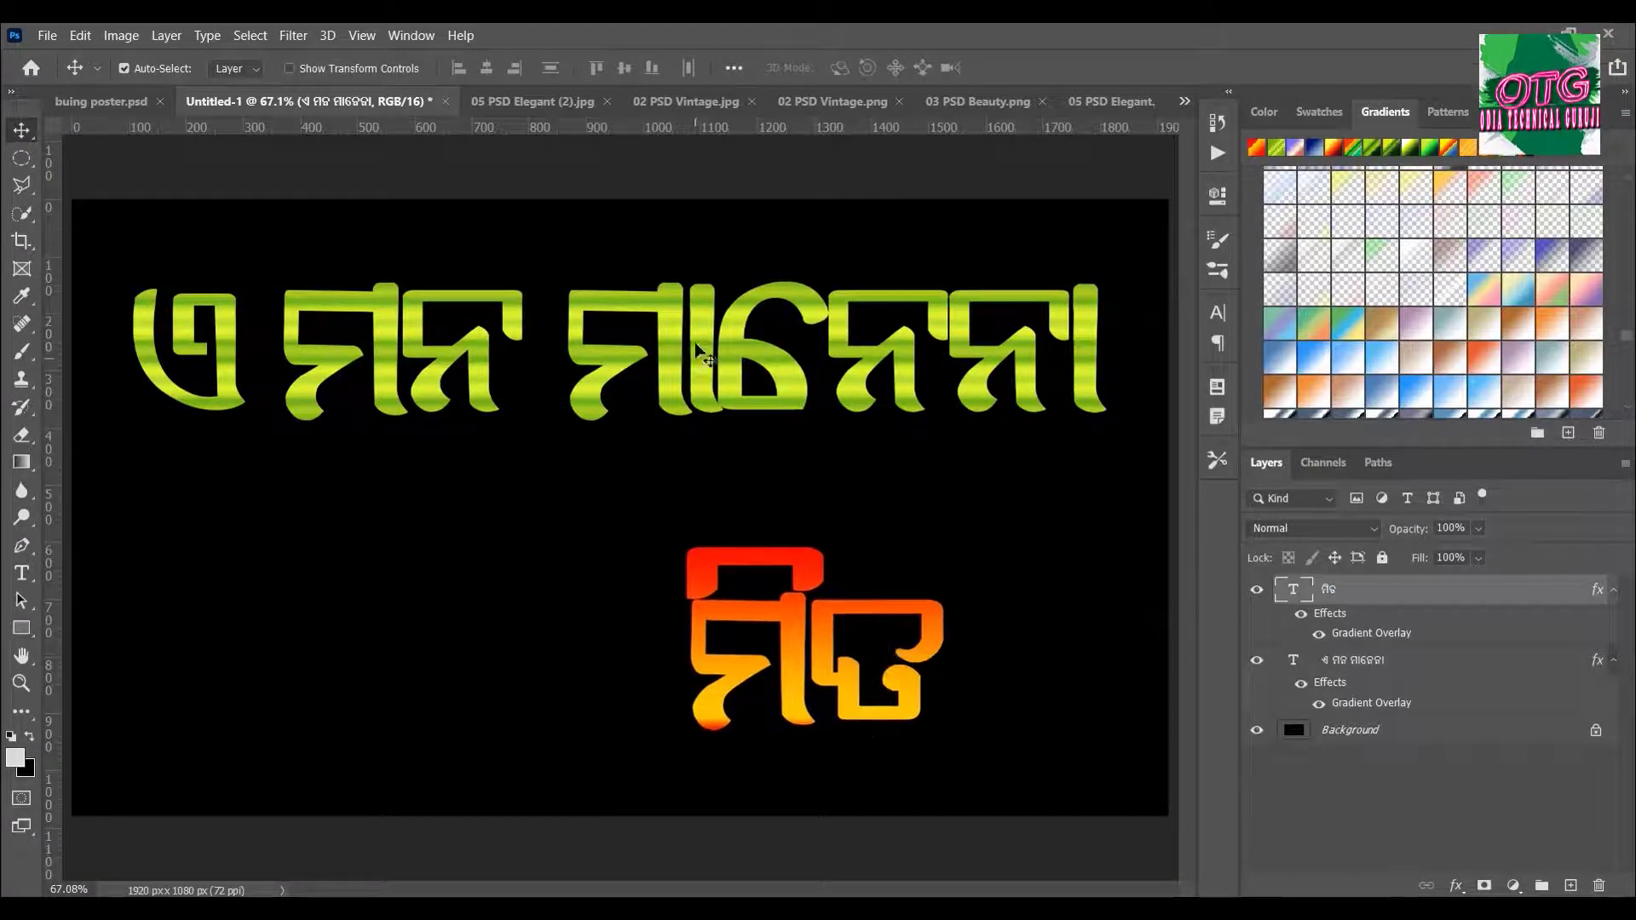
pyautogui.moveTo(705, 349); pyautogui.dragTo(705, 409)
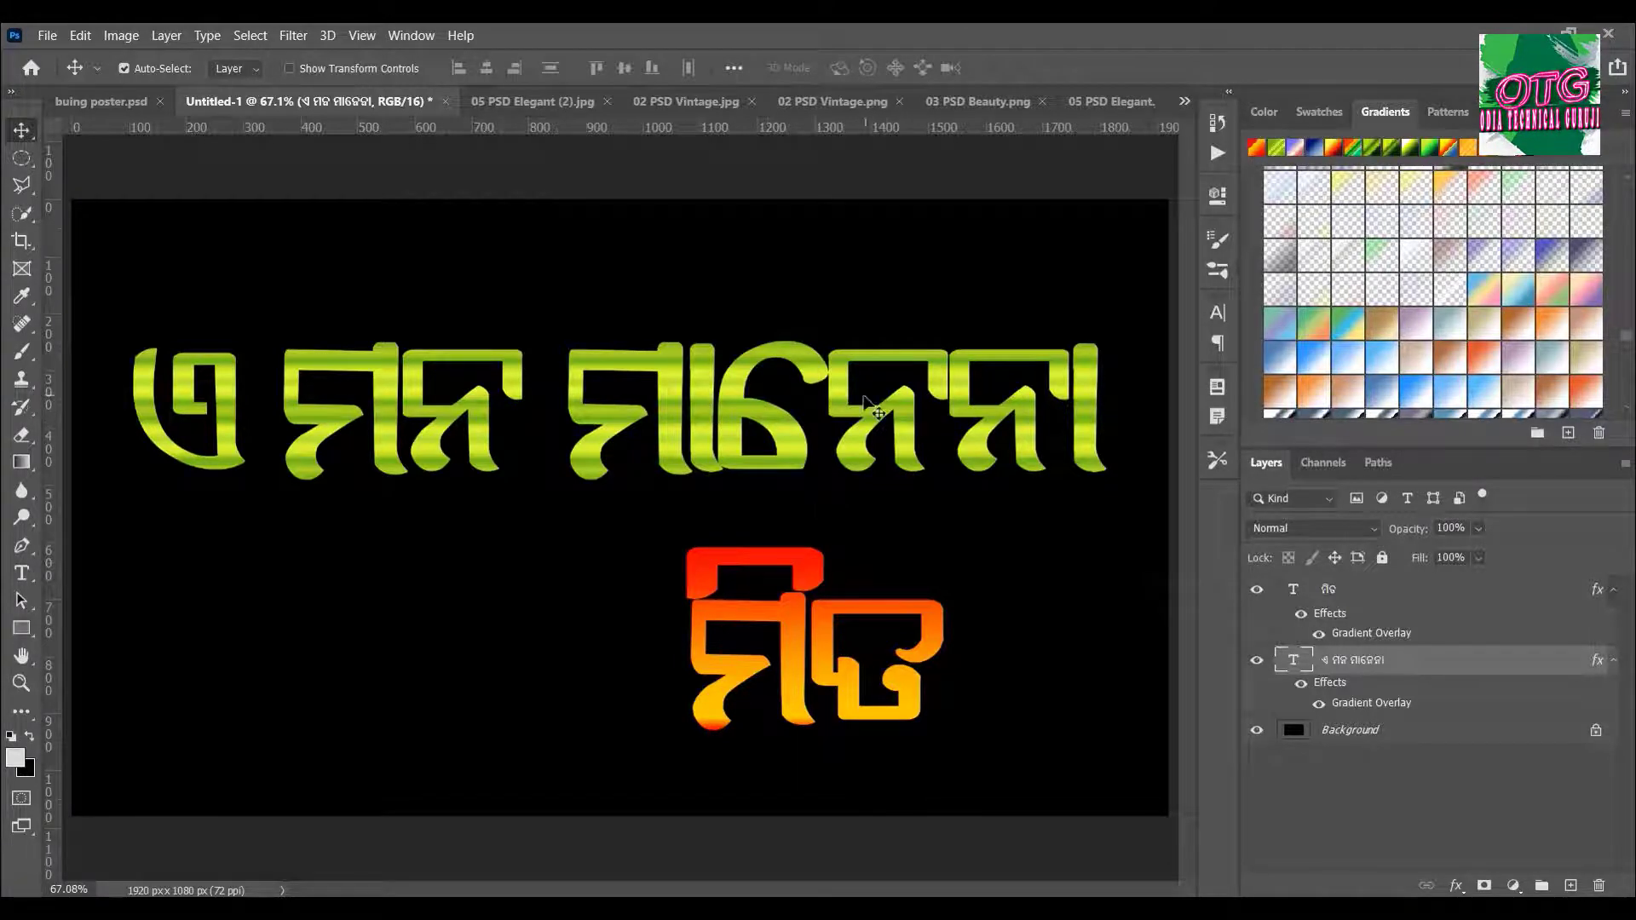
# - Replace the green title with the Odia phrase ସମୟ ହାତରେ and commit
pyautogui.doubleClick(863, 397)
pyautogui.write('S')
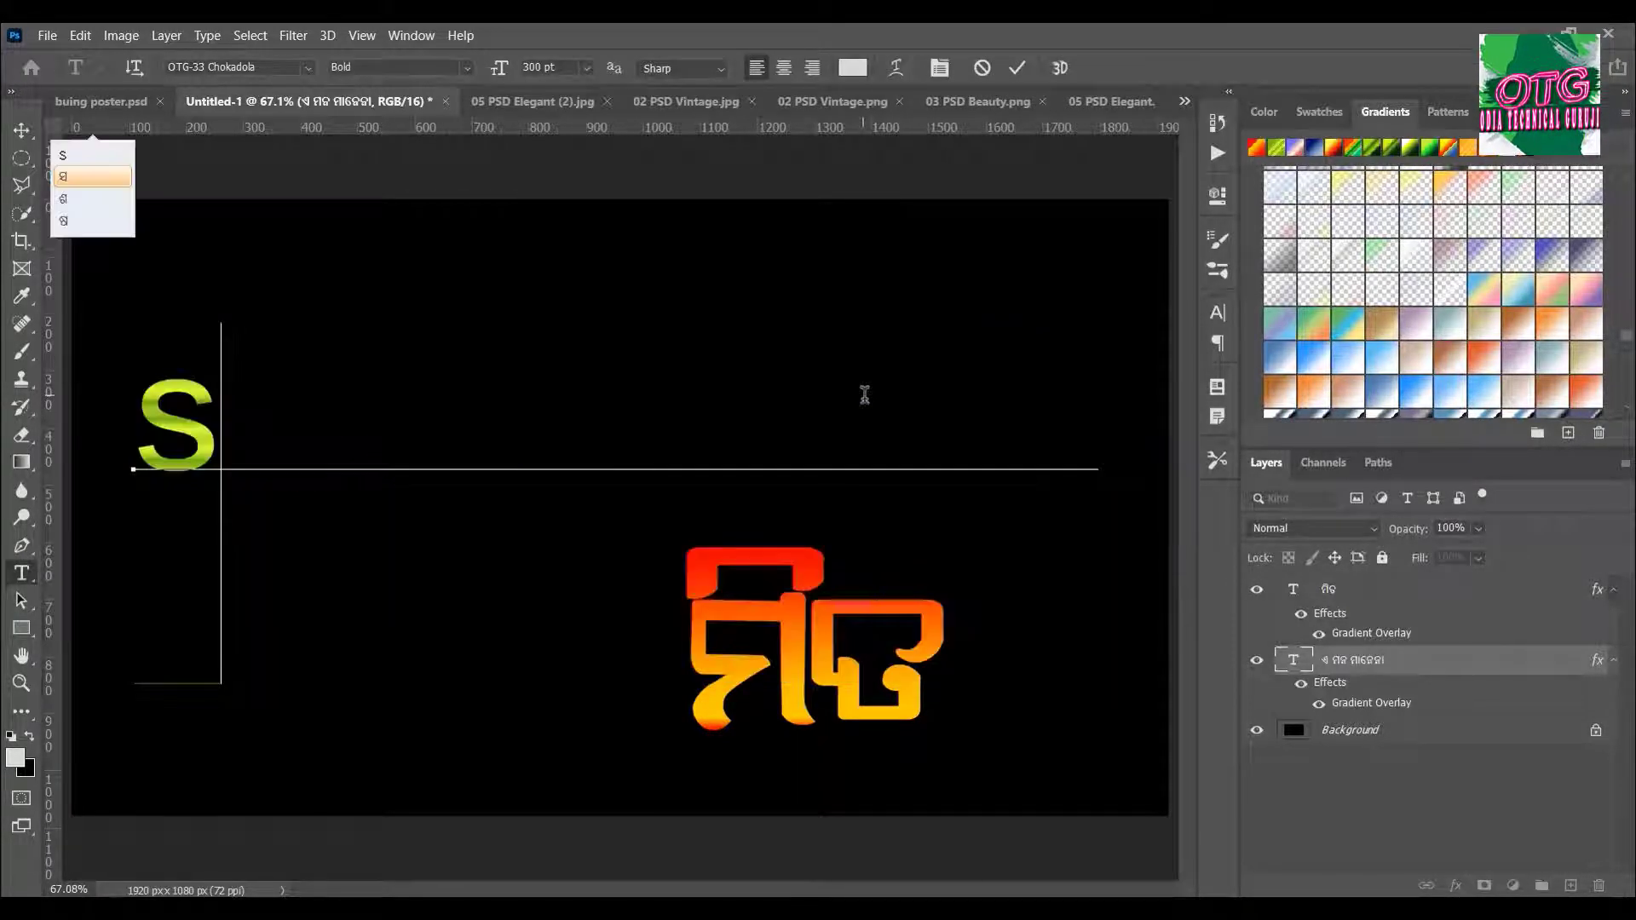
pyautogui.write('amya')
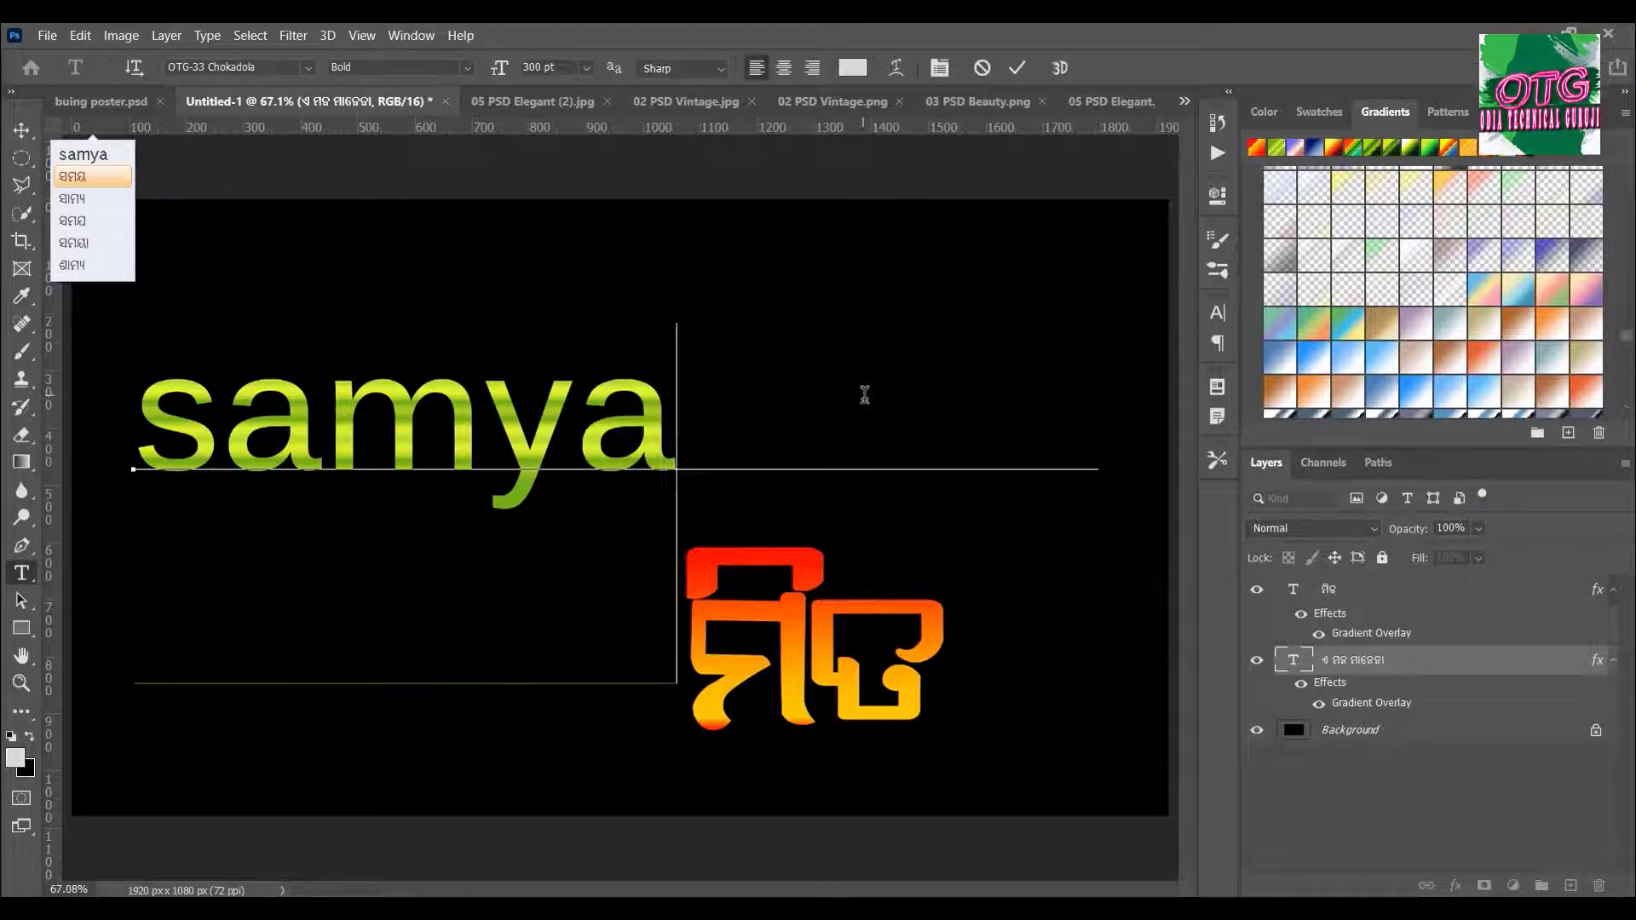
pyautogui.press('Return')
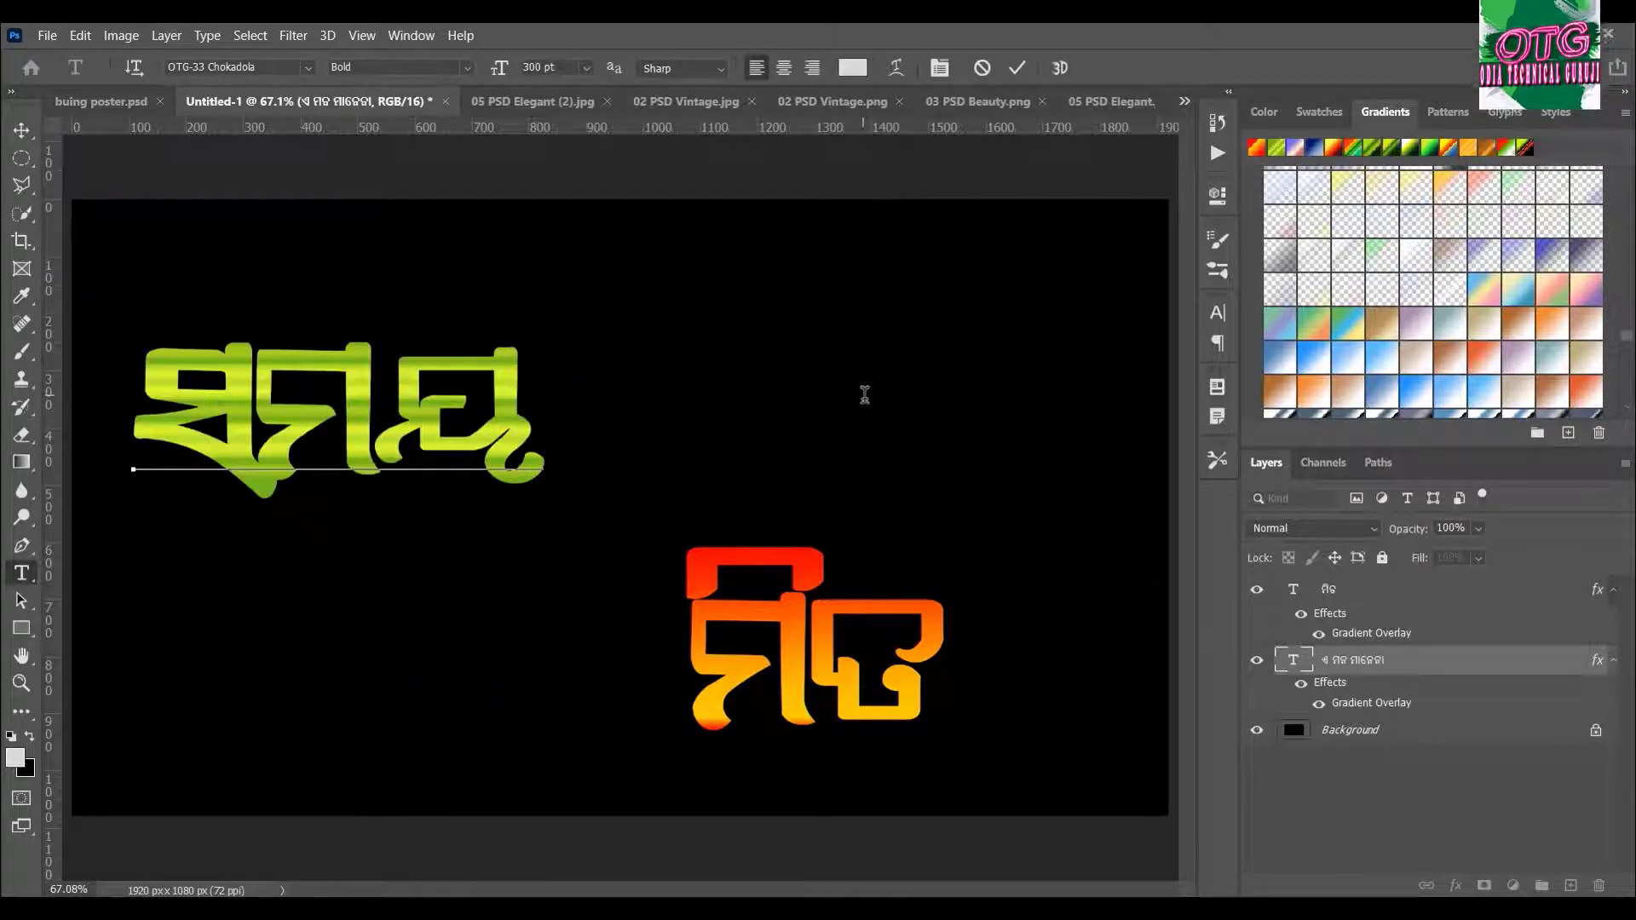
pyautogui.write('haa')
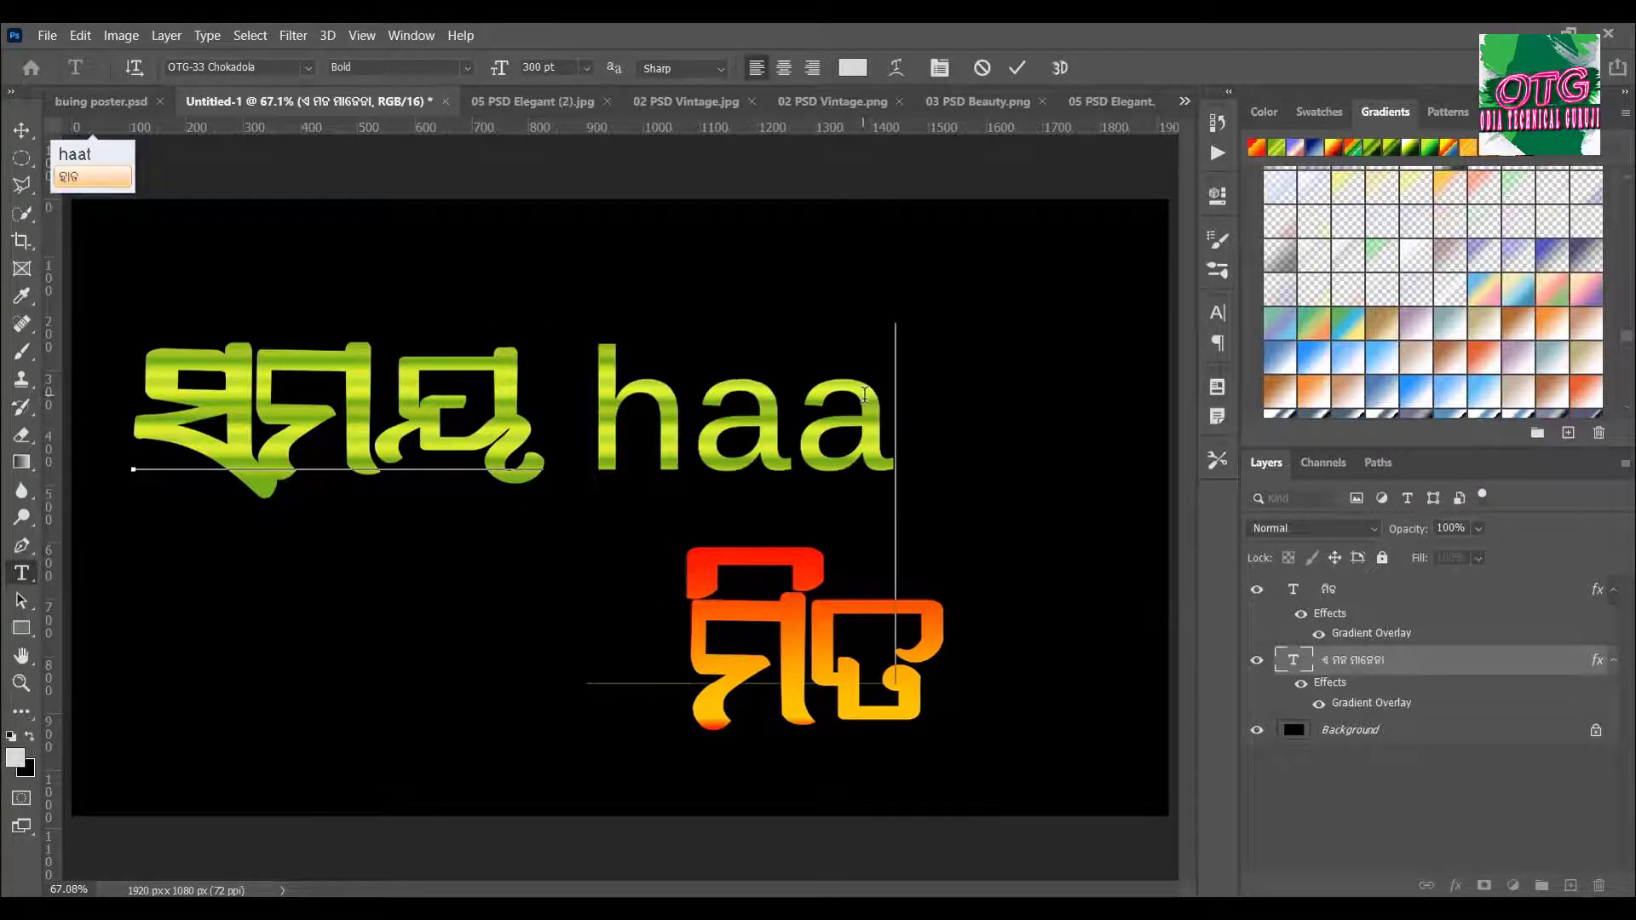
pyautogui.write('t')
pyautogui.press('Return')
pyautogui.write('re')
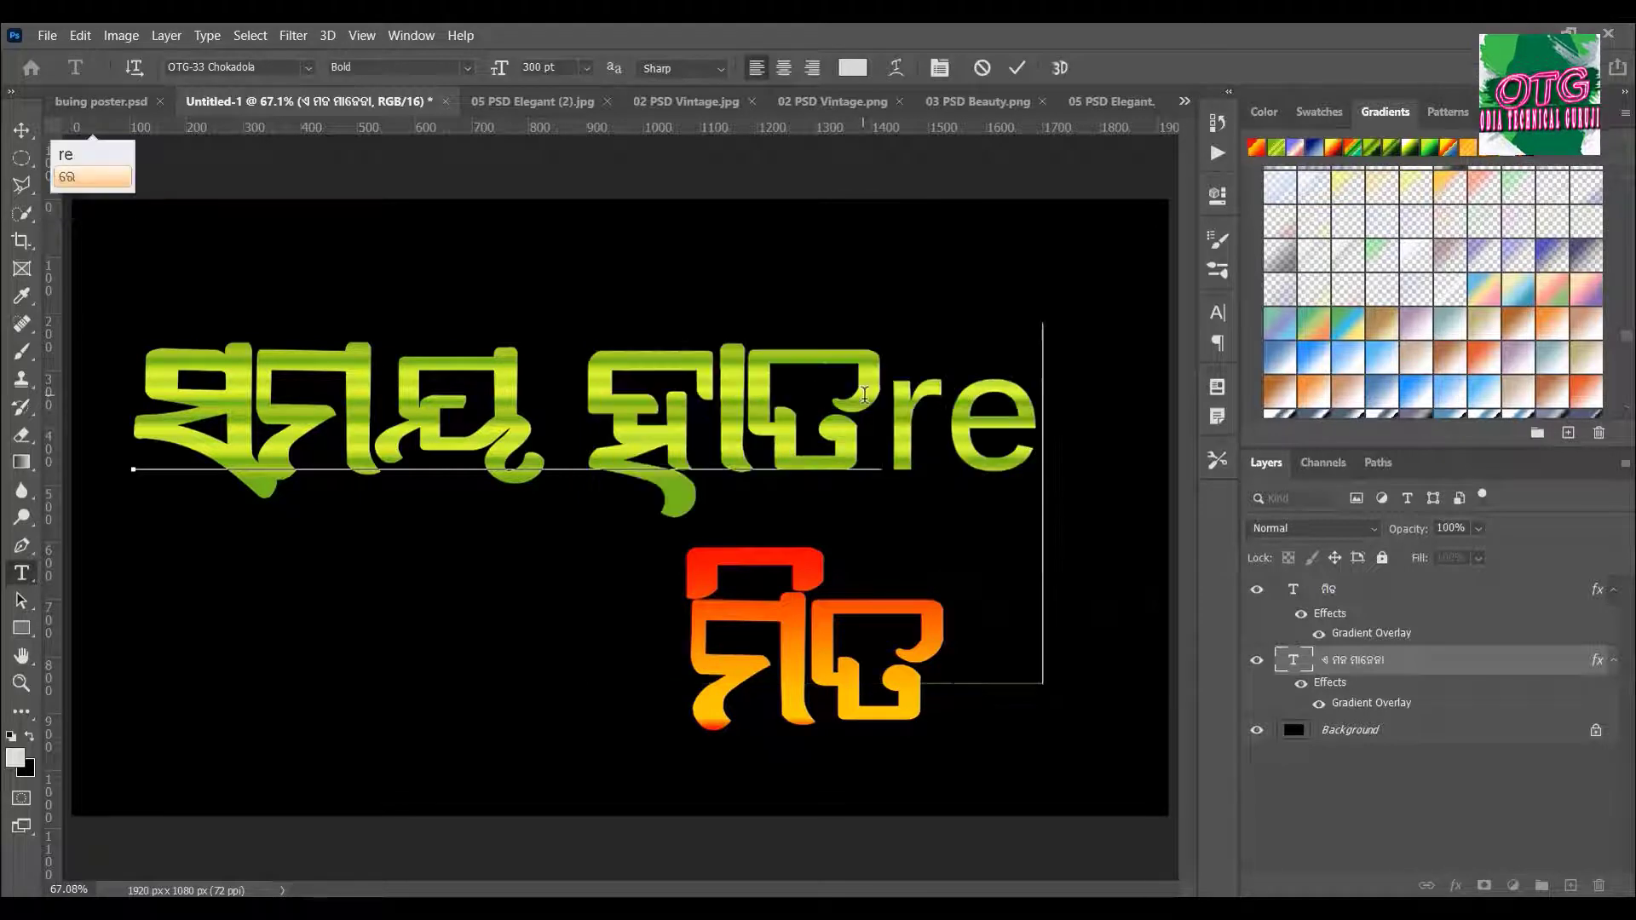
pyautogui.press('Return')
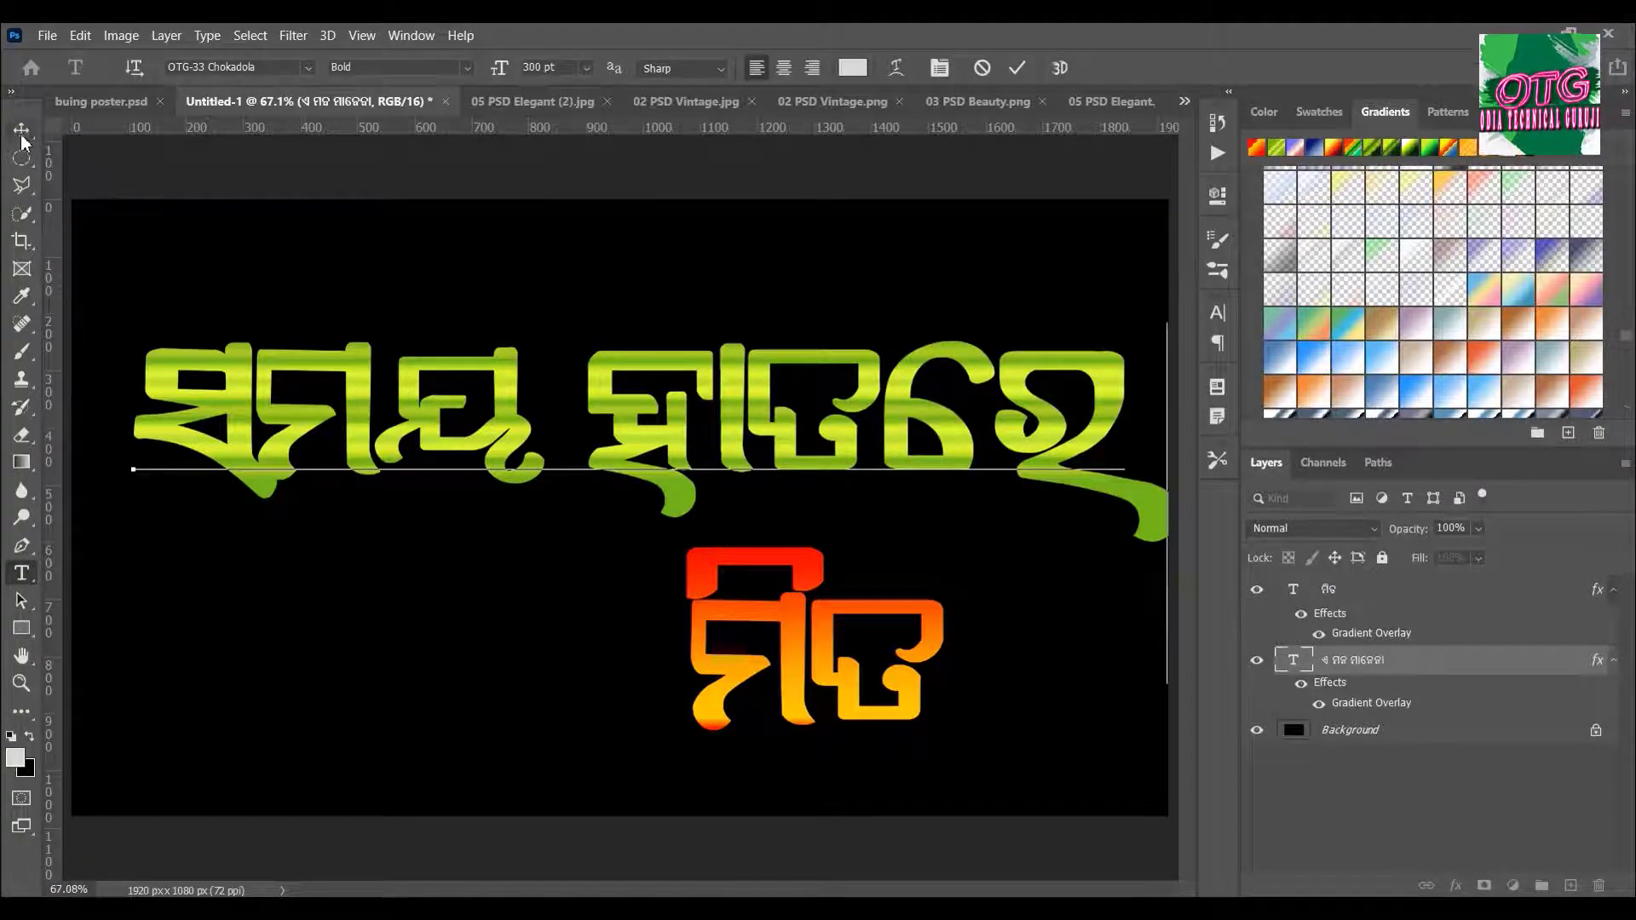
pyautogui.click(21, 129)
# - Retype the orange word as ଡୋରୀ and move it up-left under the main line
pyautogui.click(852, 669)
pyautogui.doubleClick(853, 669)
pyautogui.write('d')
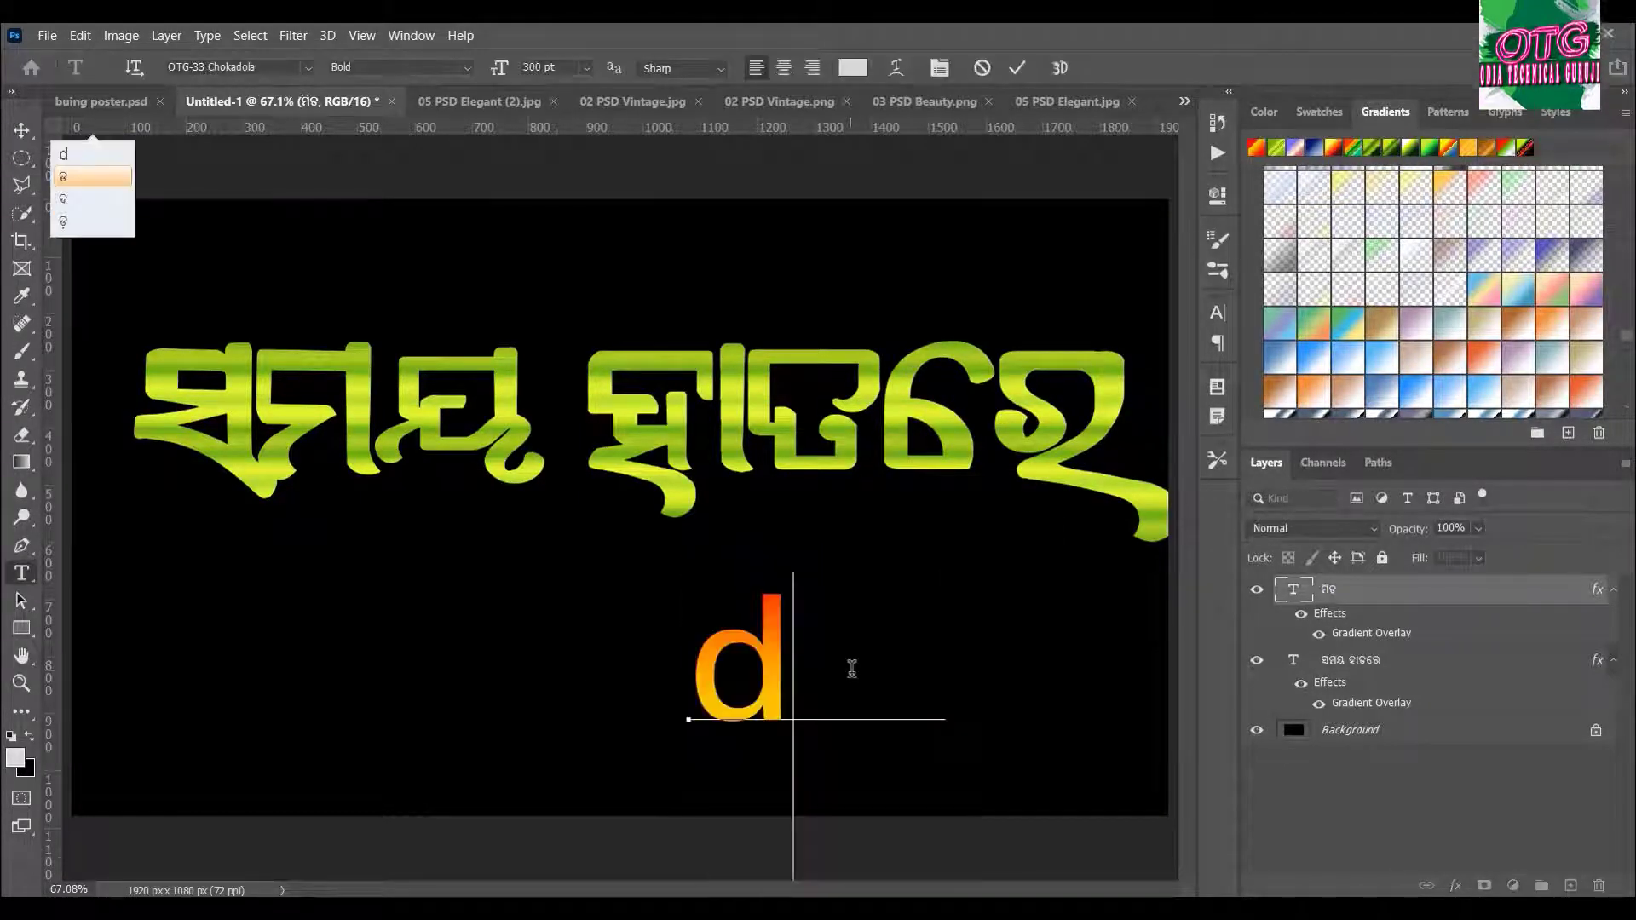
pyautogui.write('ori')
pyautogui.press('Return')
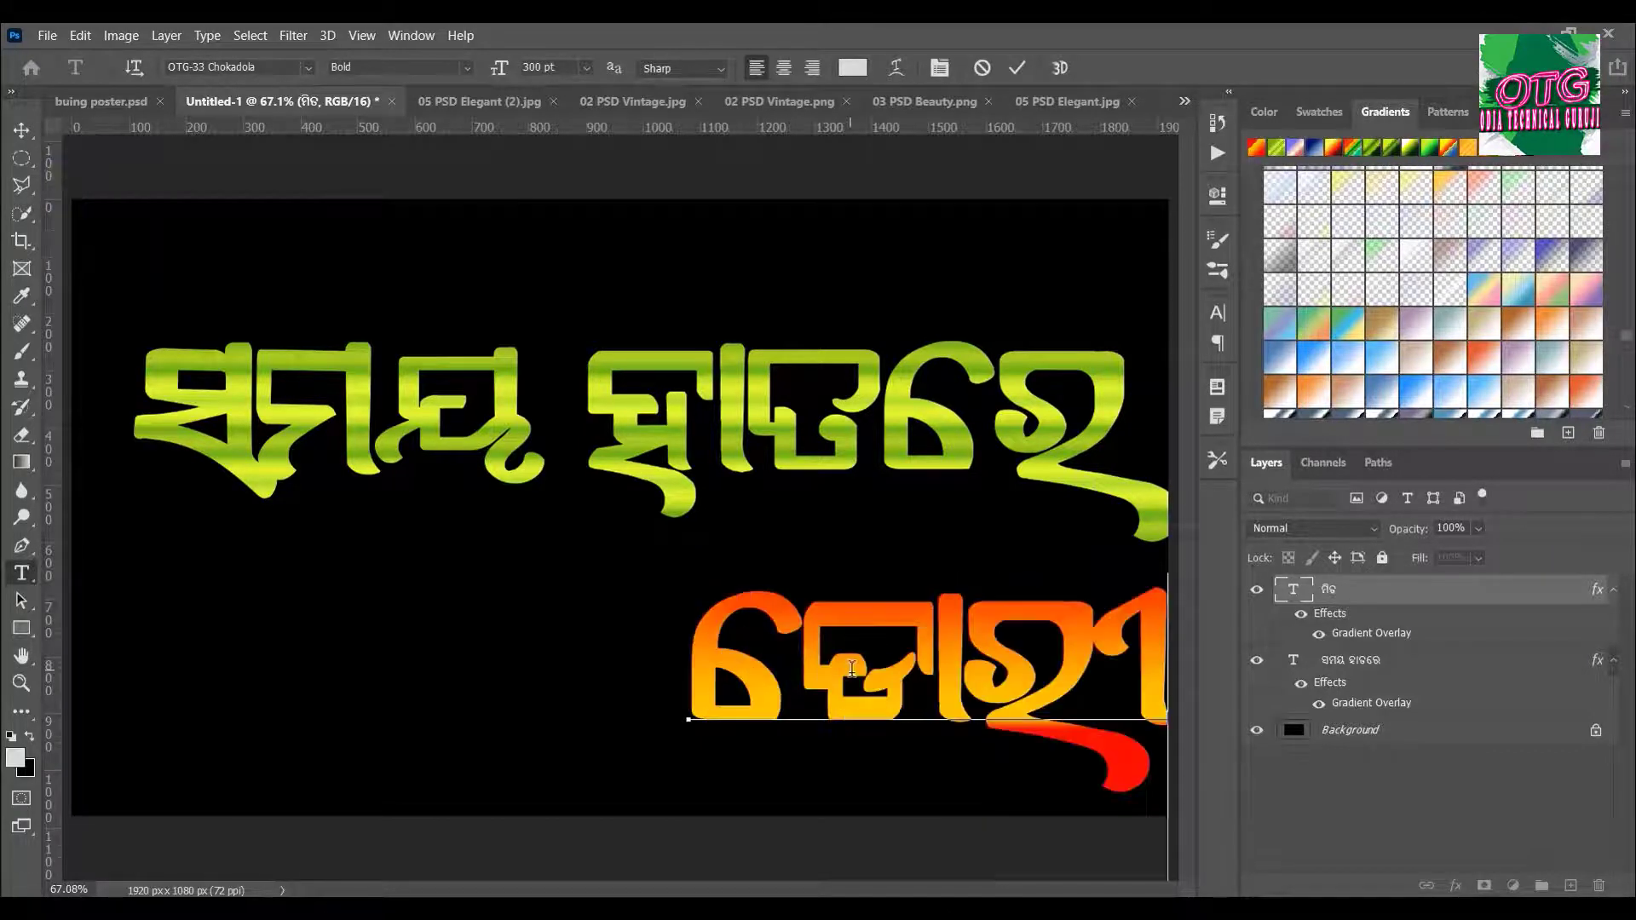
pyautogui.click(22, 130)
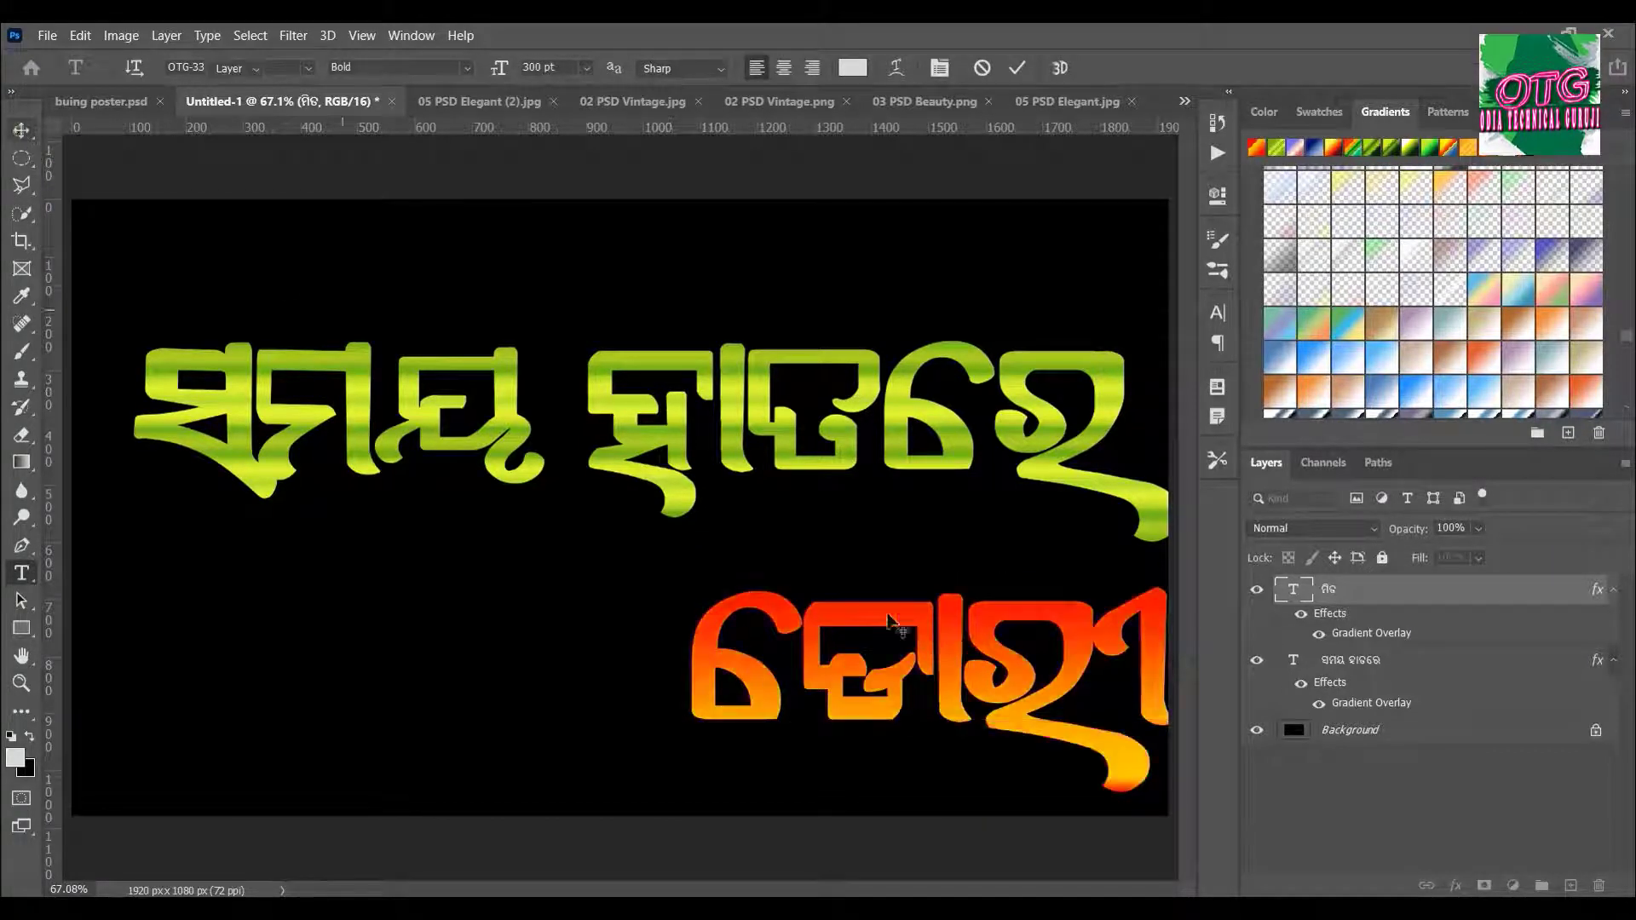
pyautogui.moveTo(916, 652)
pyautogui.mouseDown()
pyautogui.moveTo(865, 563)
pyautogui.moveTo(844, 586)
pyautogui.mouseUp()
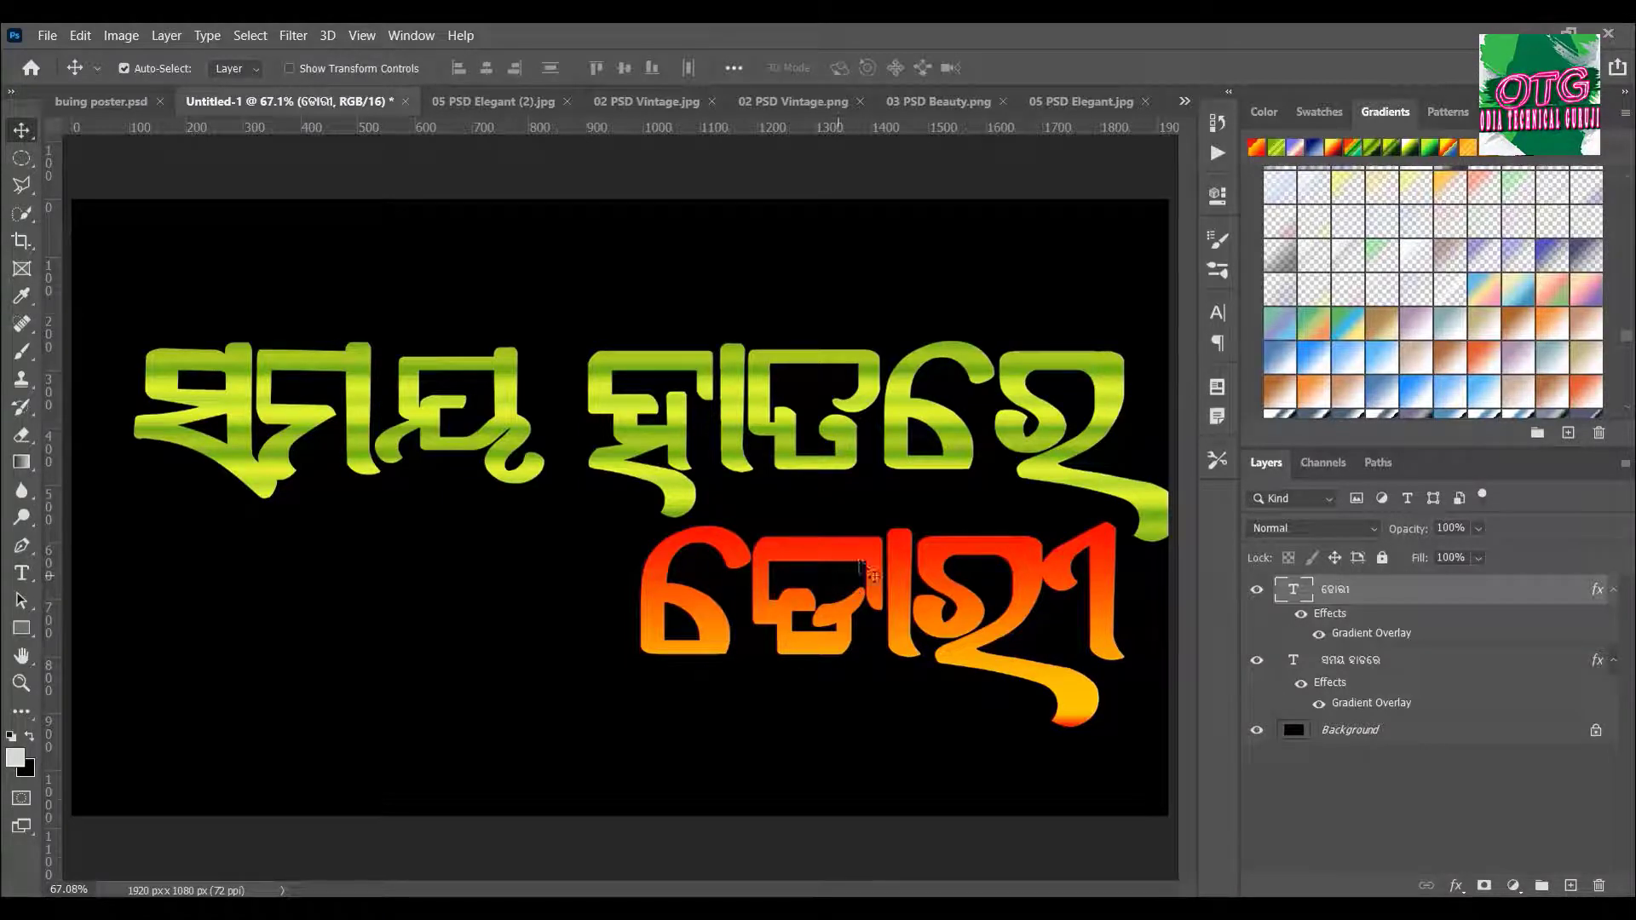
# - Switch to buing poster.psd, then open 05 PSD Elegant (2).jpg from File Explorer
pyautogui.click(107, 110)
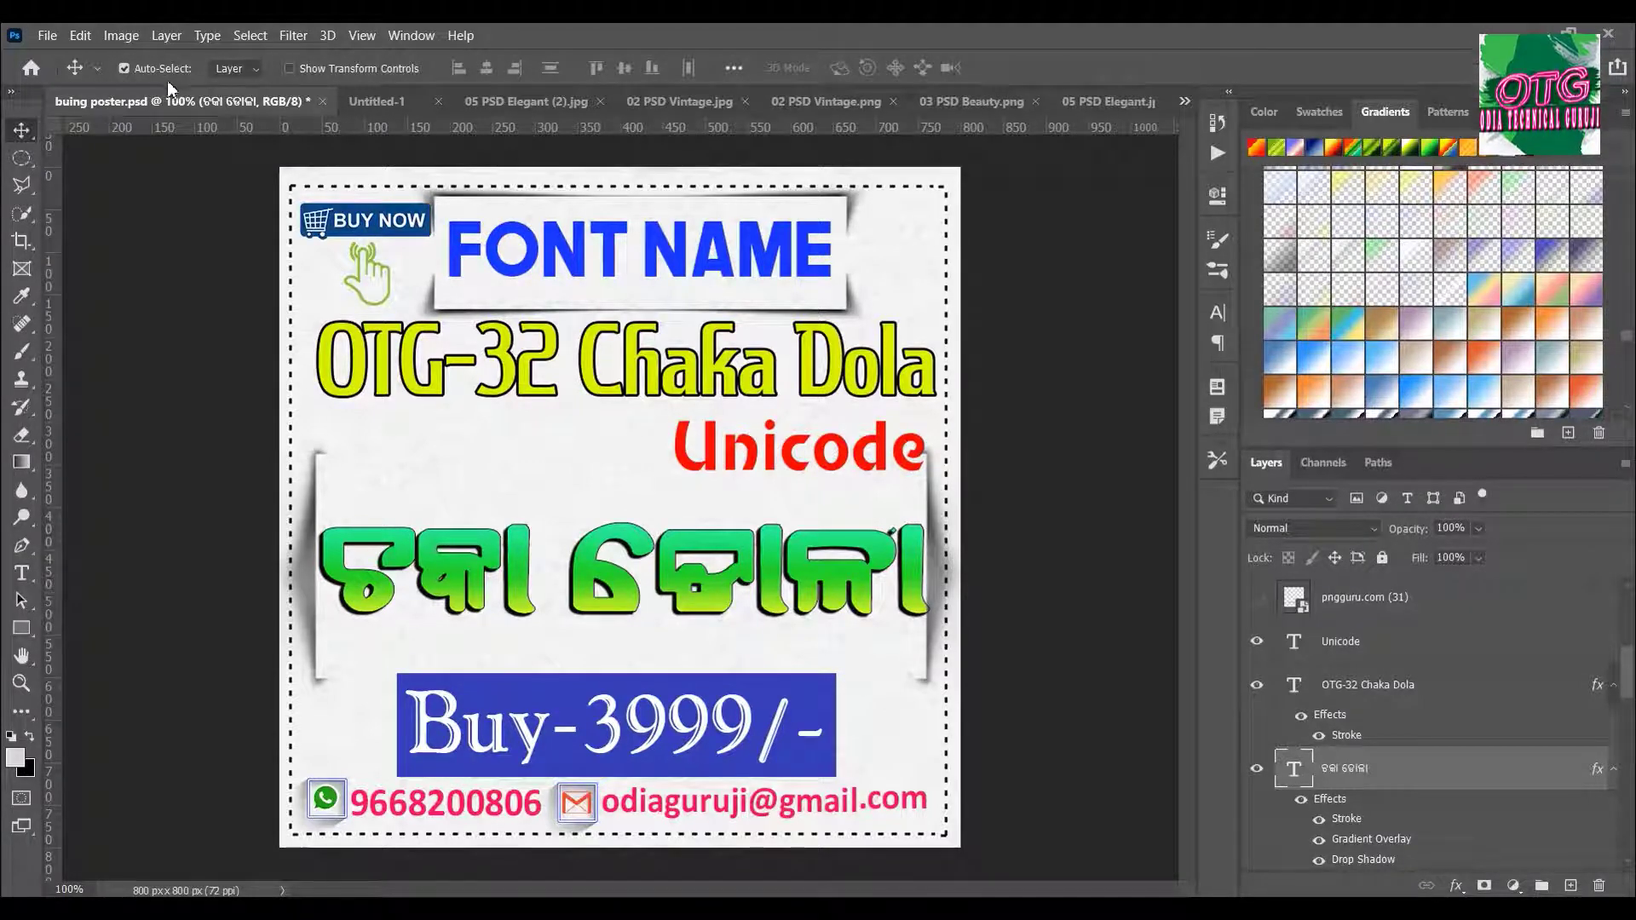
pyautogui.hotkey('alt', 'Tab')
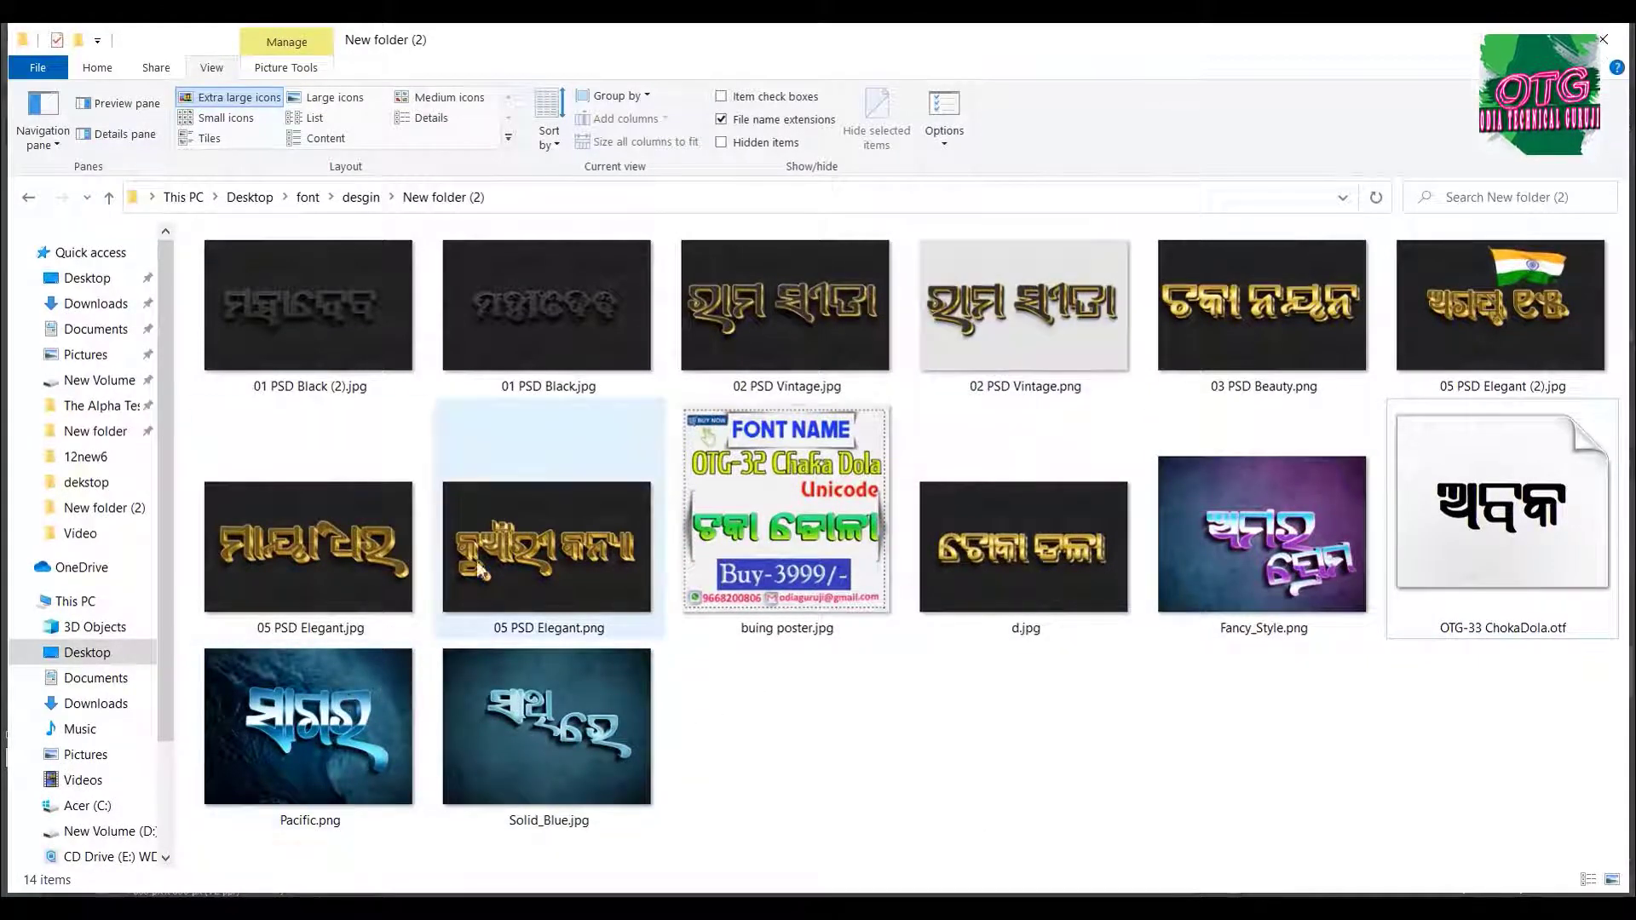
pyautogui.click(1408, 368)
pyautogui.doubleClick(1408, 368)
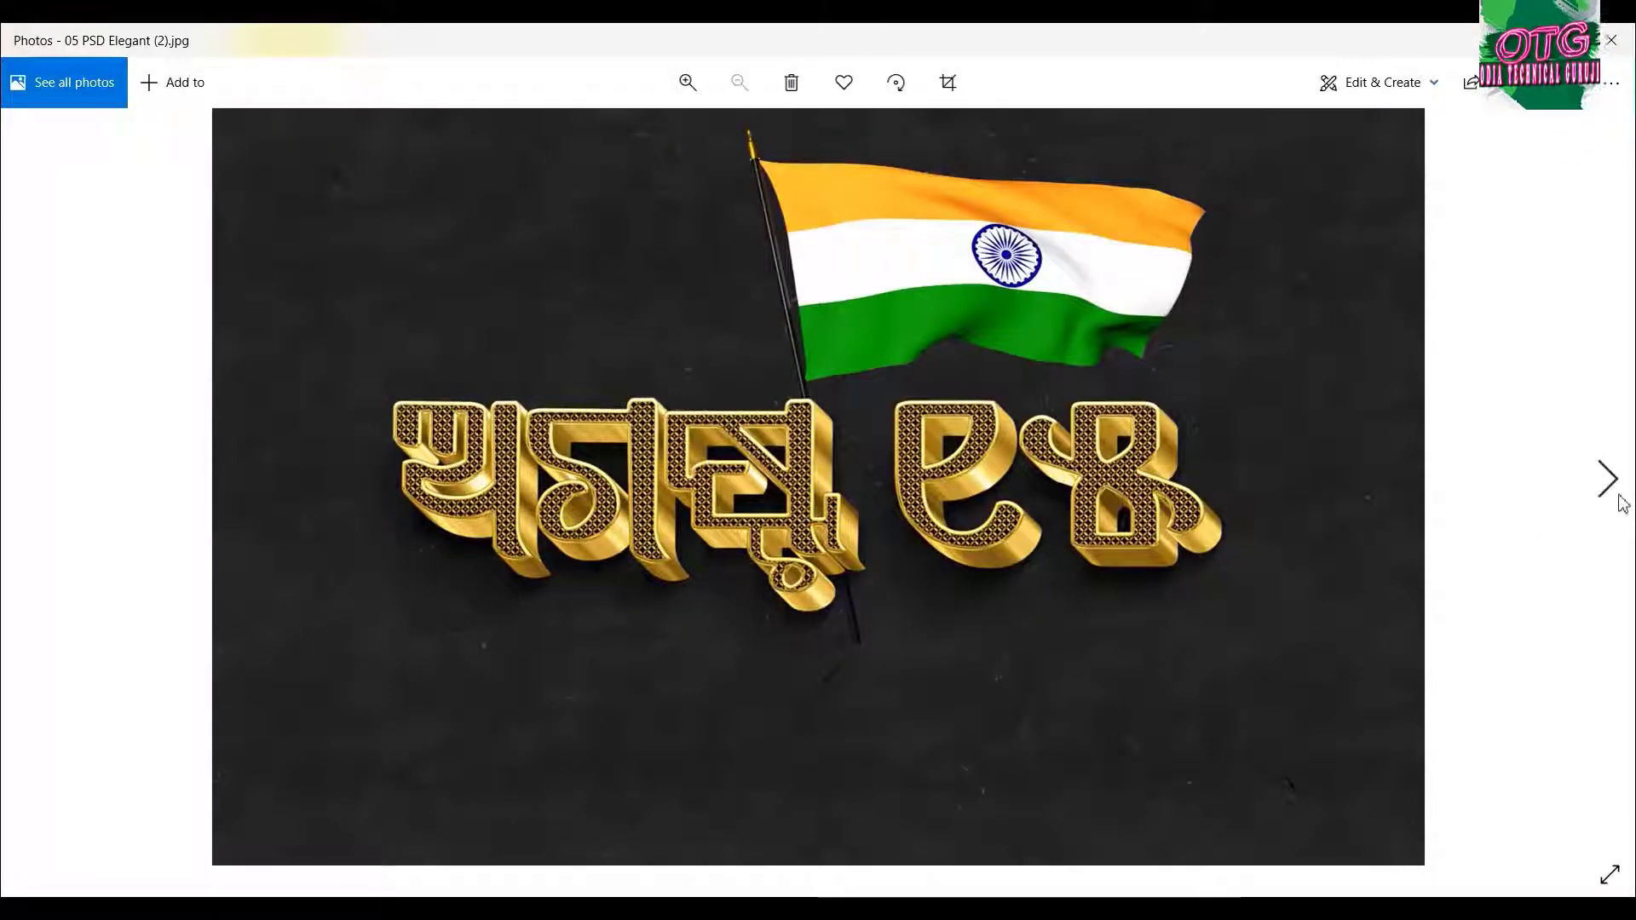
# - Browse past 05 PSD Elegant.png to the Fancy_Style sample and zoom in on it
pyautogui.click(1604, 488)
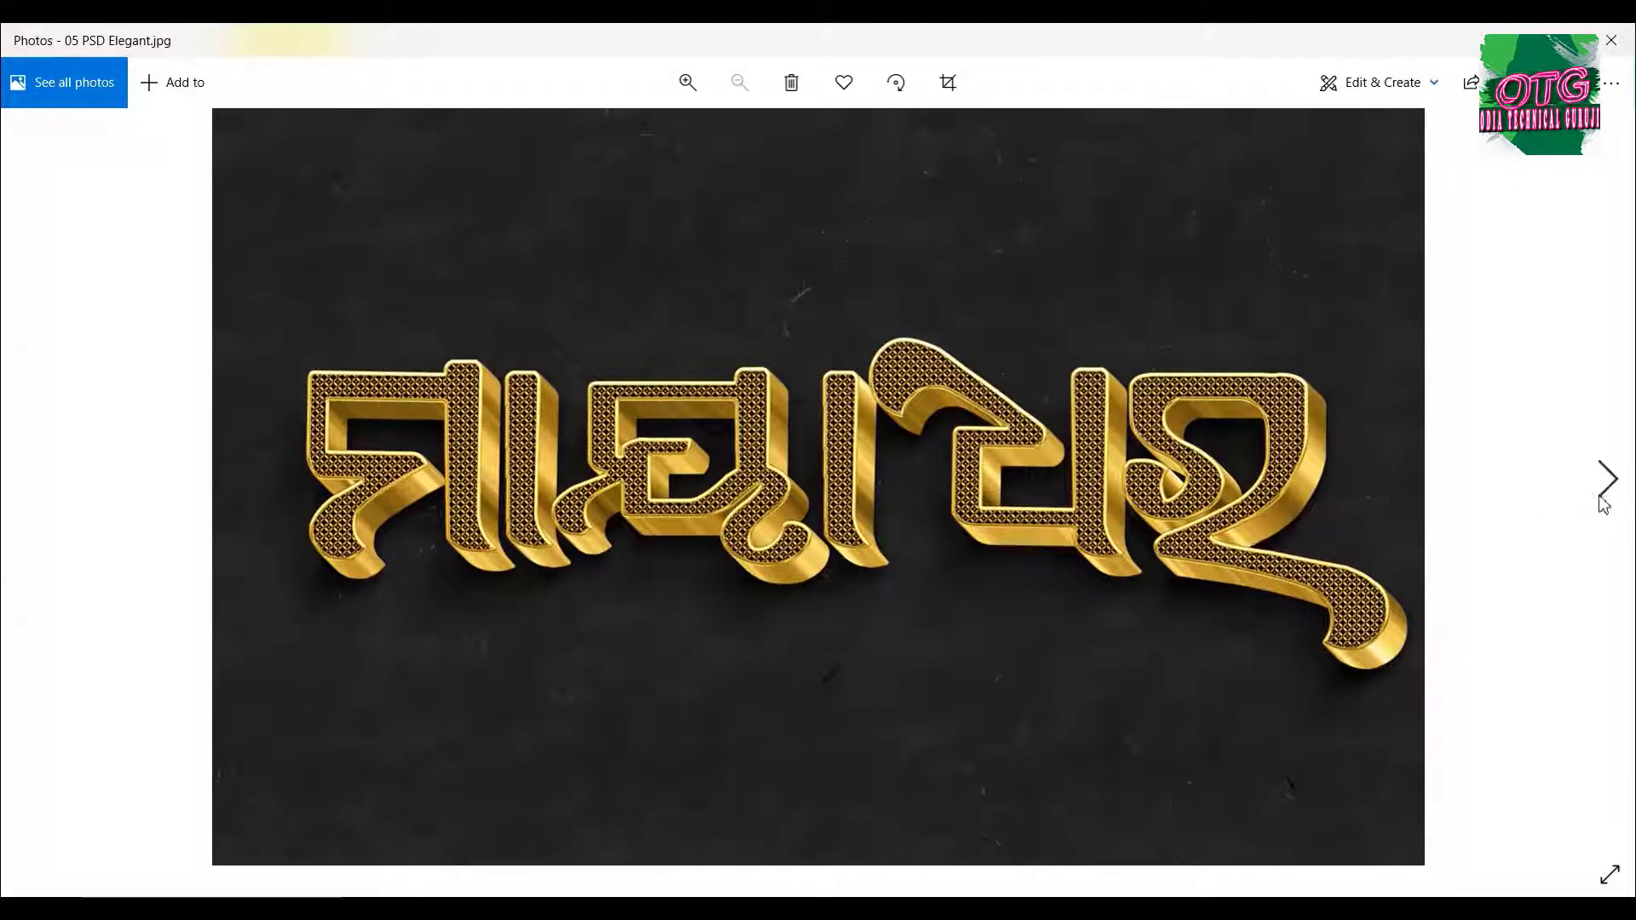
pyautogui.click(1602, 500)
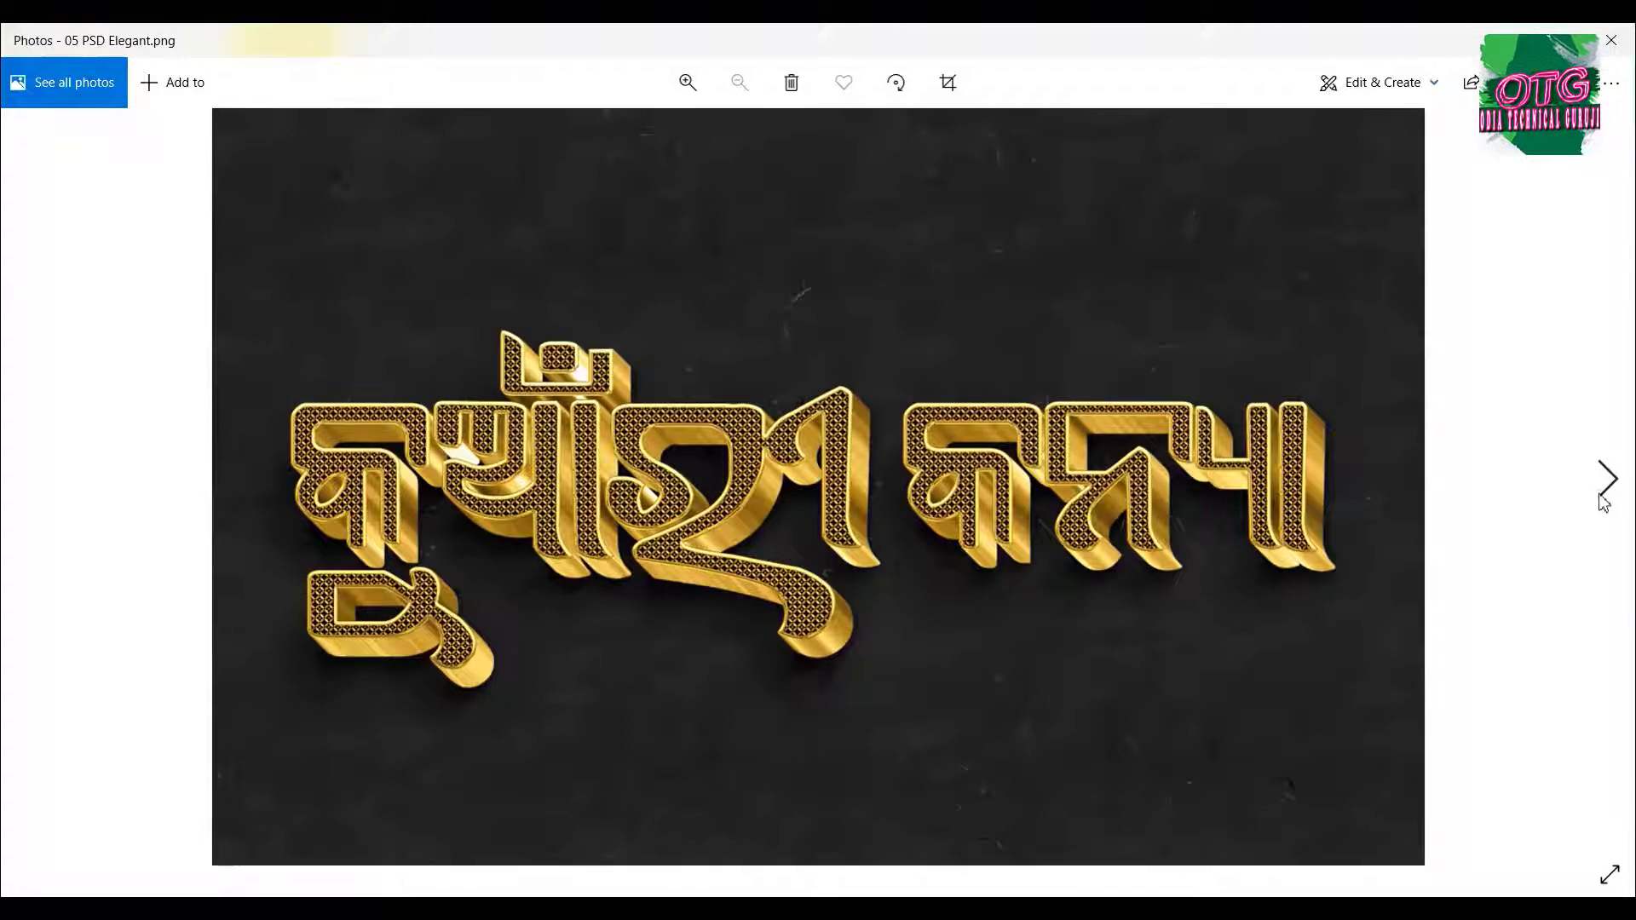
pyautogui.click(1604, 502)
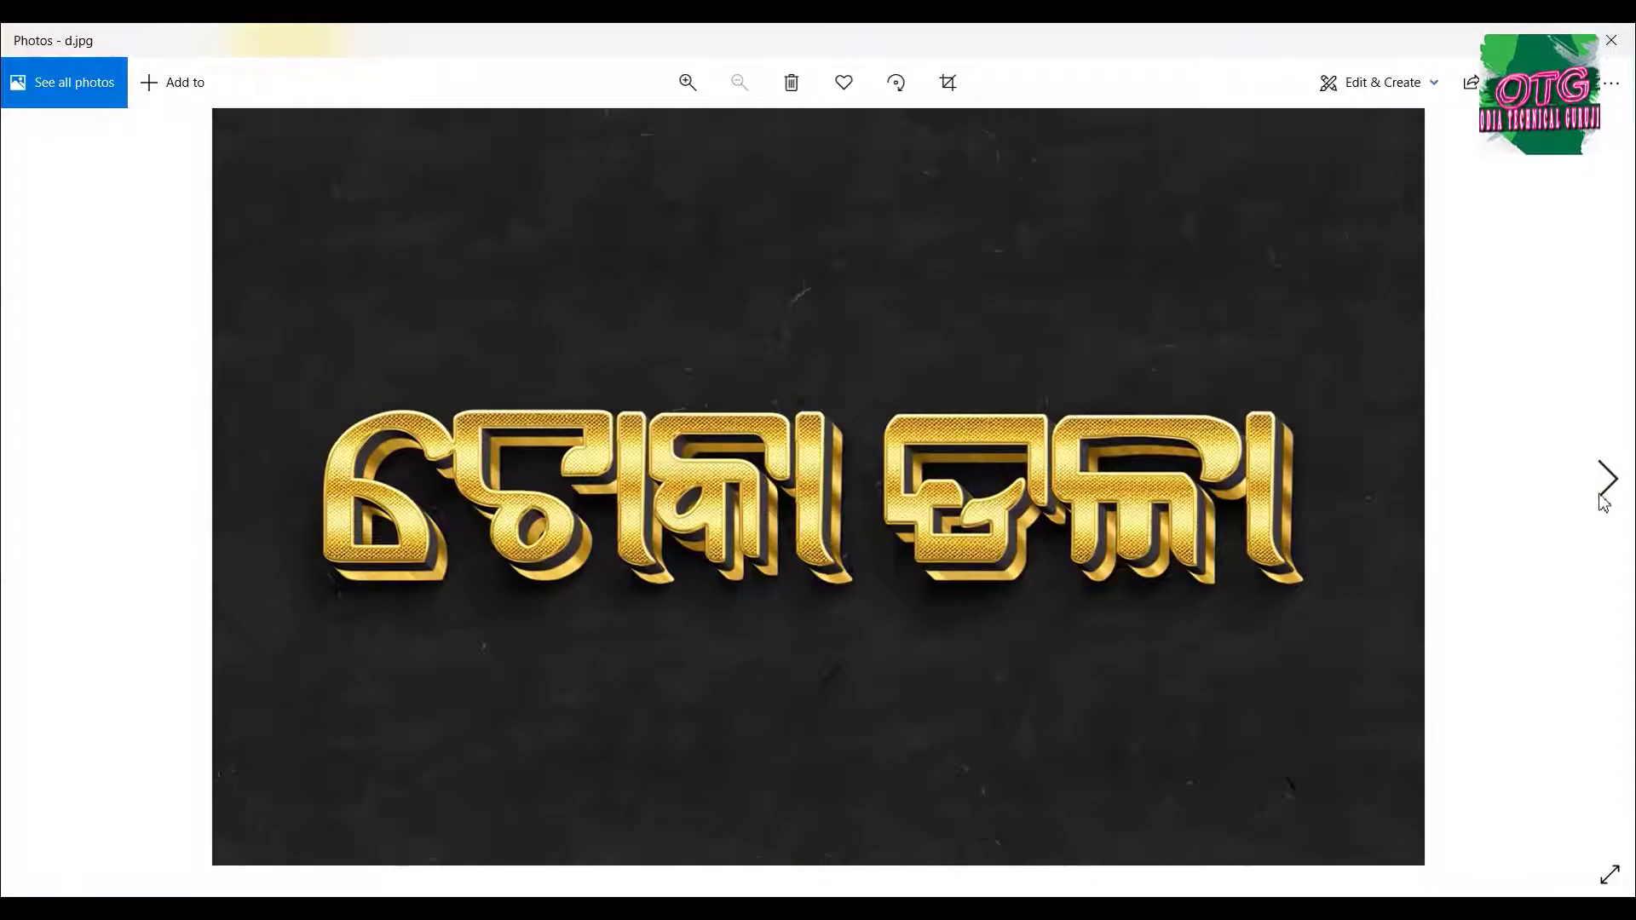
pyautogui.click(1604, 501)
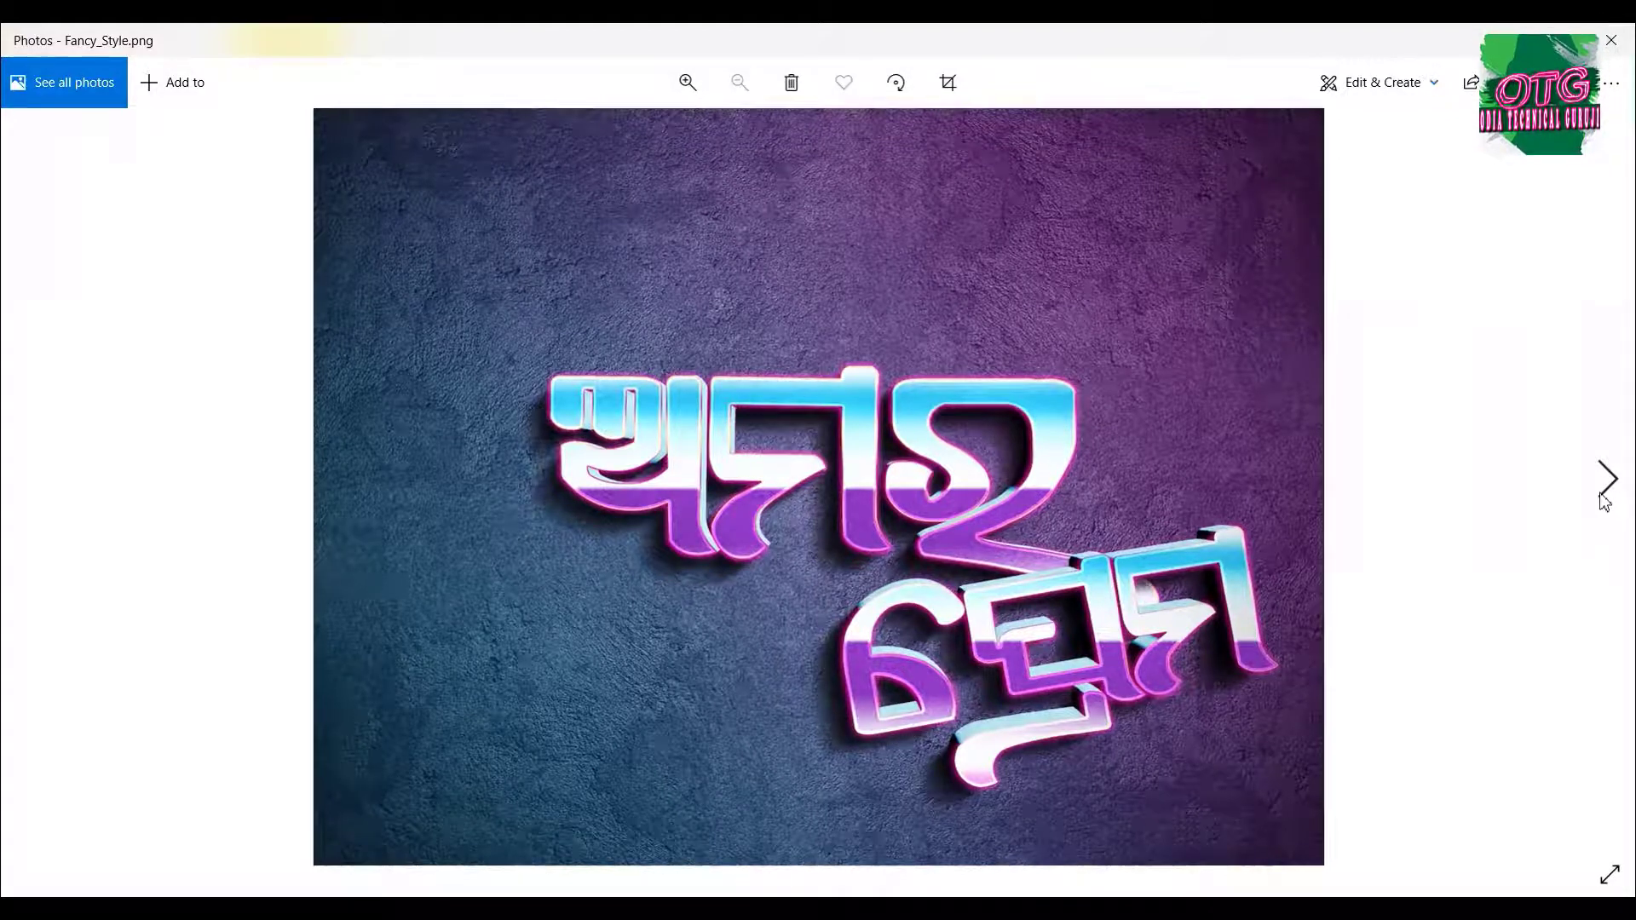
pyautogui.scroll(2, 1040, 427)
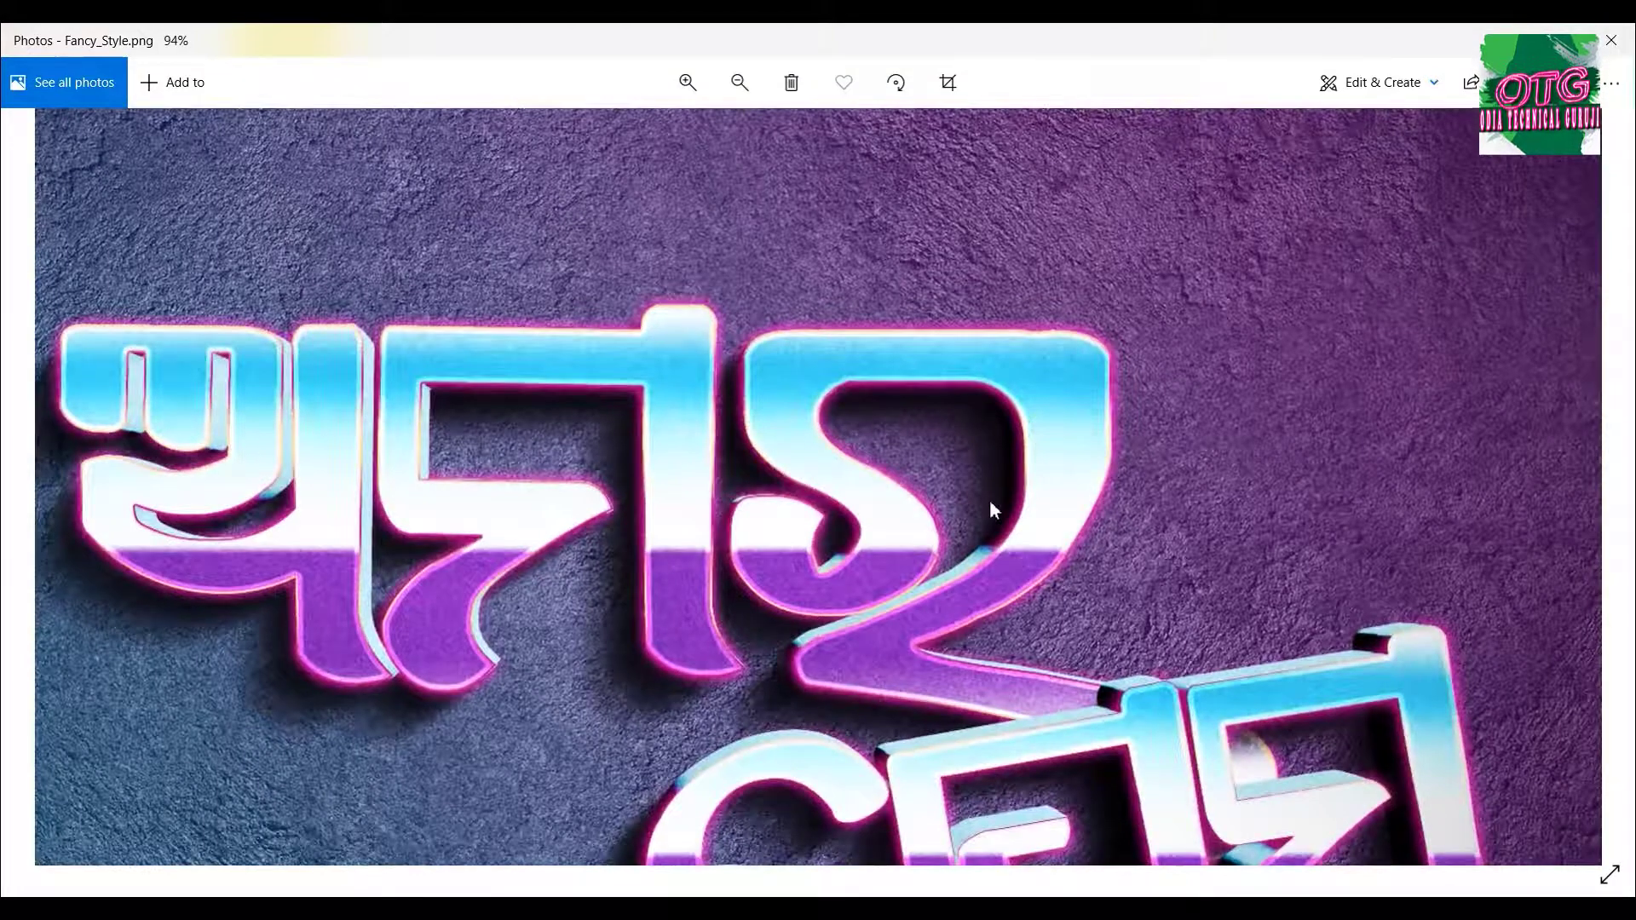
pyautogui.scroll(-5, 853, 367)
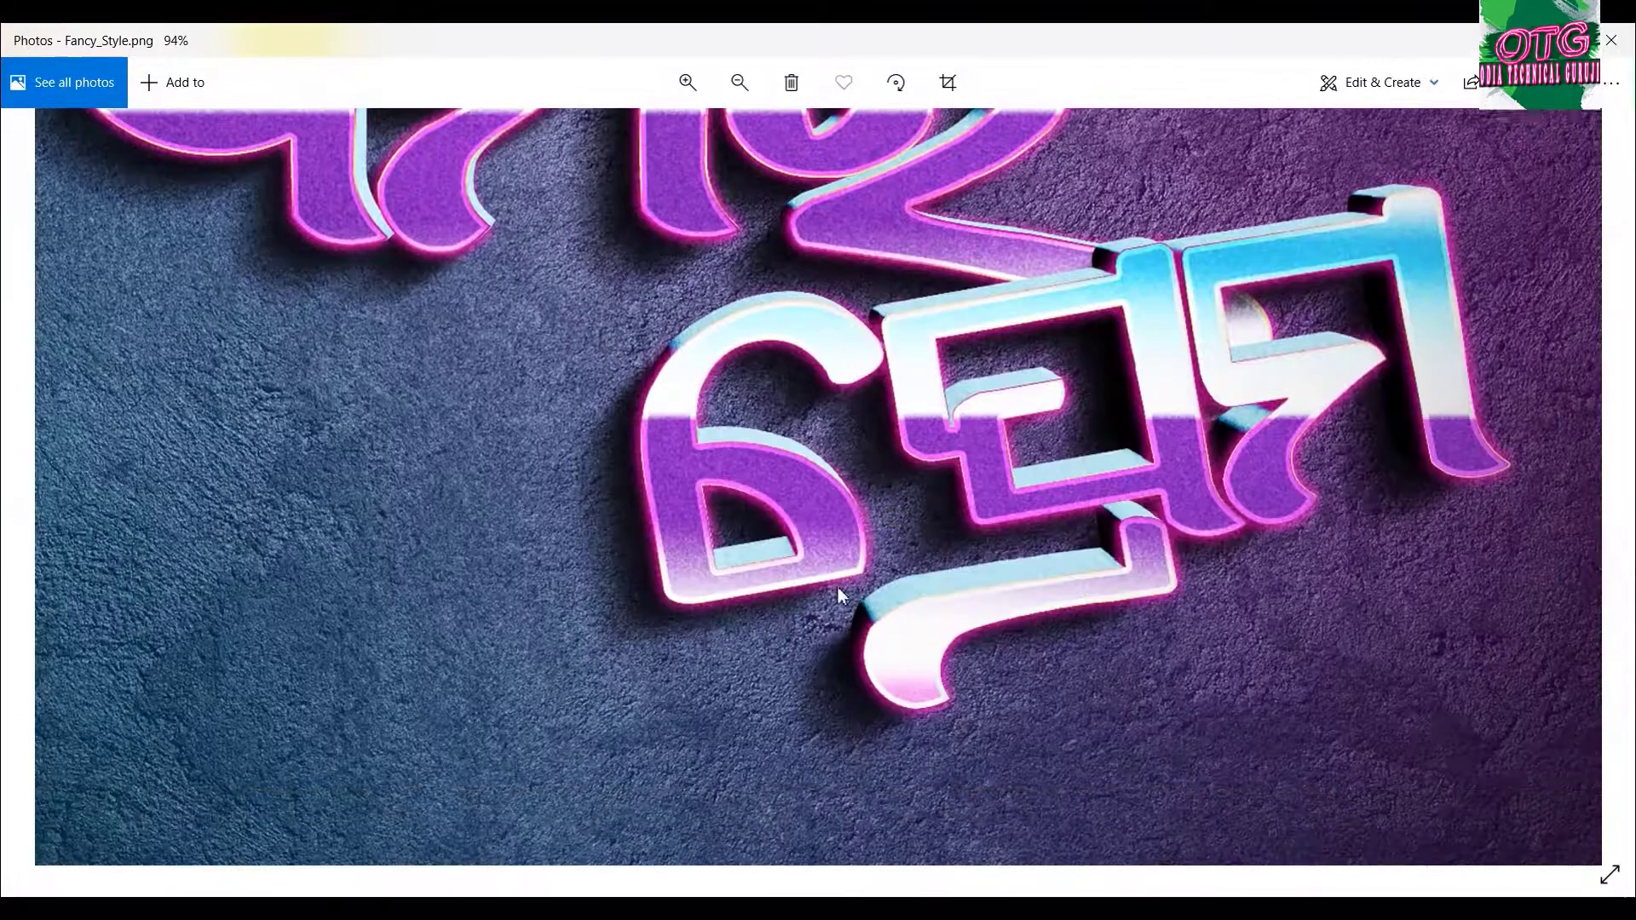
pyautogui.scroll(-3, 957, 603)
pyautogui.scroll(2, 957, 602)
pyautogui.scroll(-1, 962, 601)
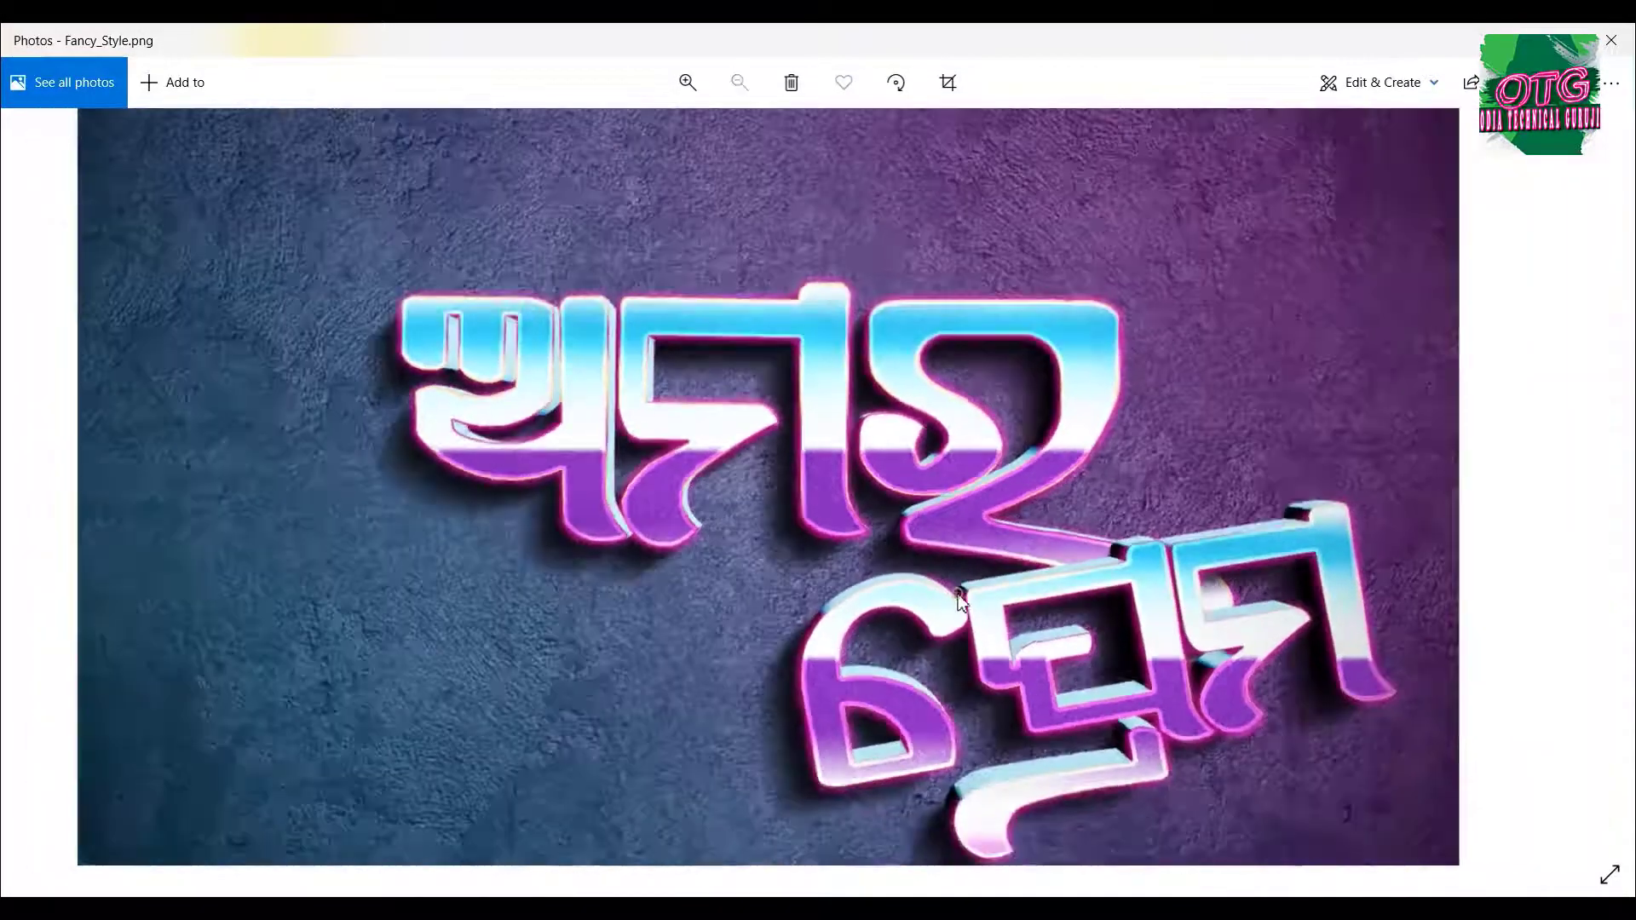
# - Advance to the Pacific.png sample and zoom in to inspect it
pyautogui.click(1608, 478)
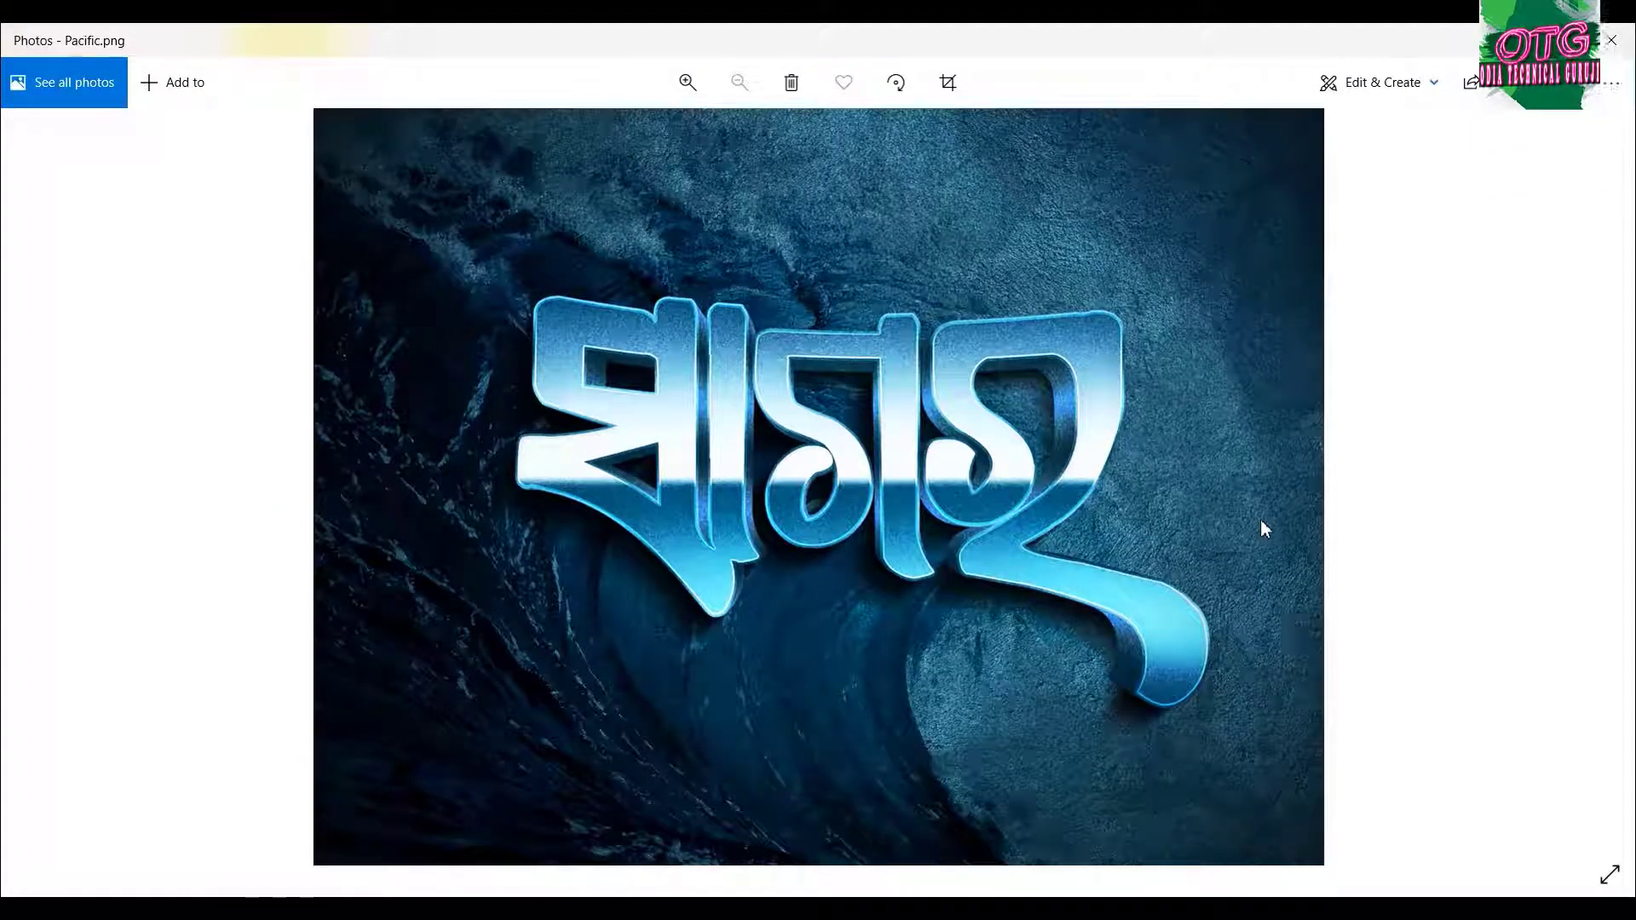
pyautogui.scroll(3, 1040, 515)
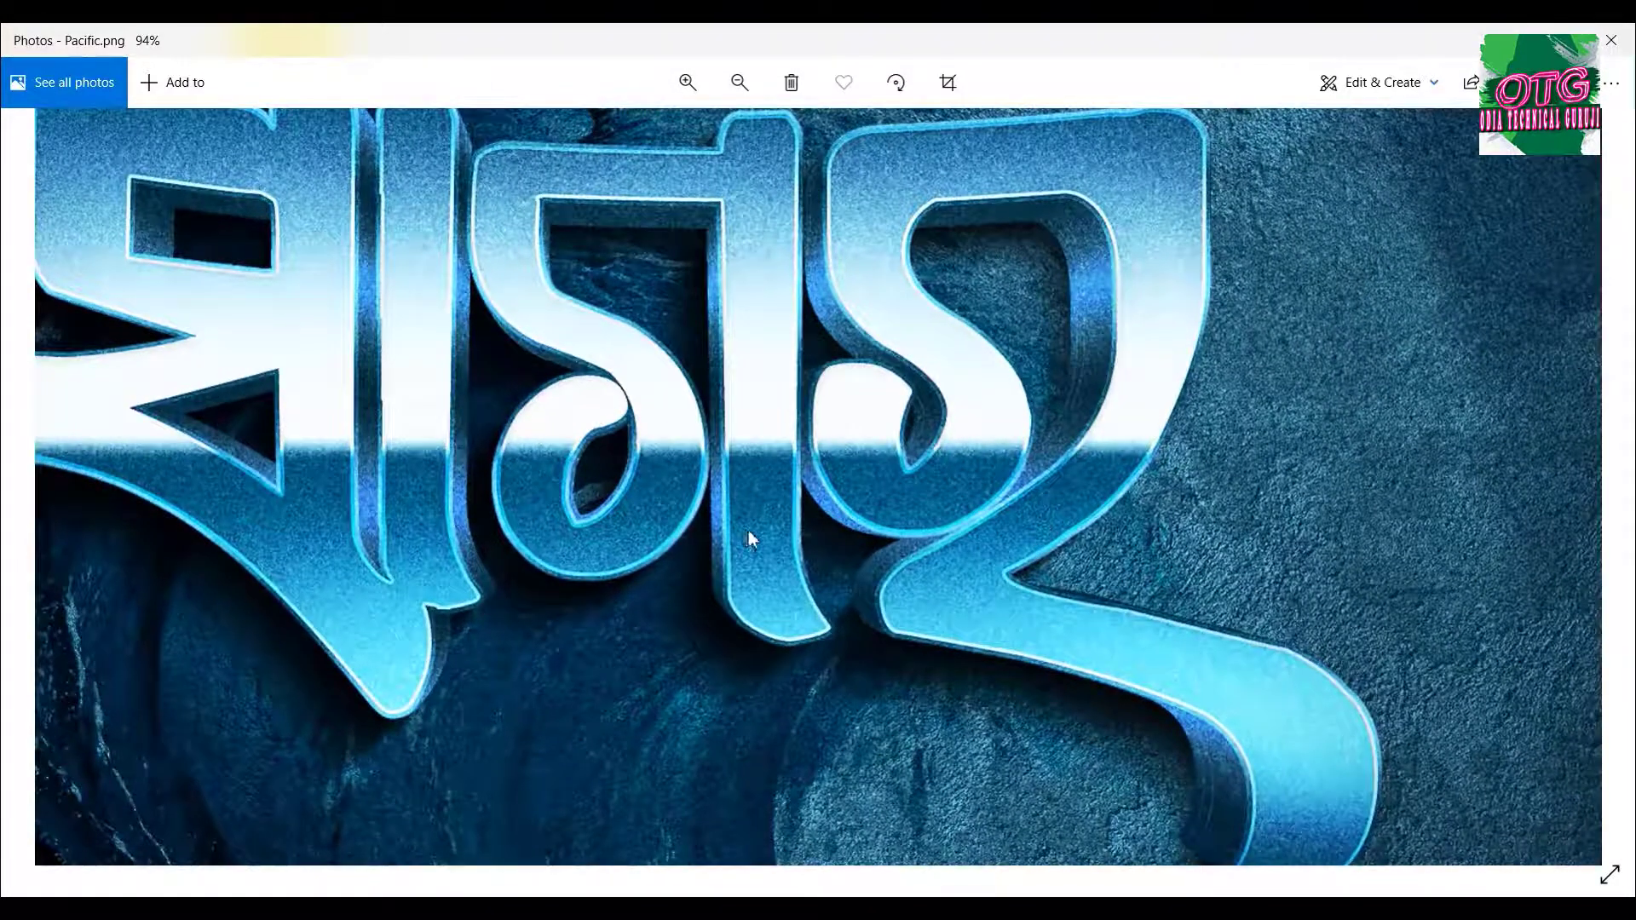
pyautogui.scroll(-2, 748, 530)
pyautogui.scroll(-2, 885, 602)
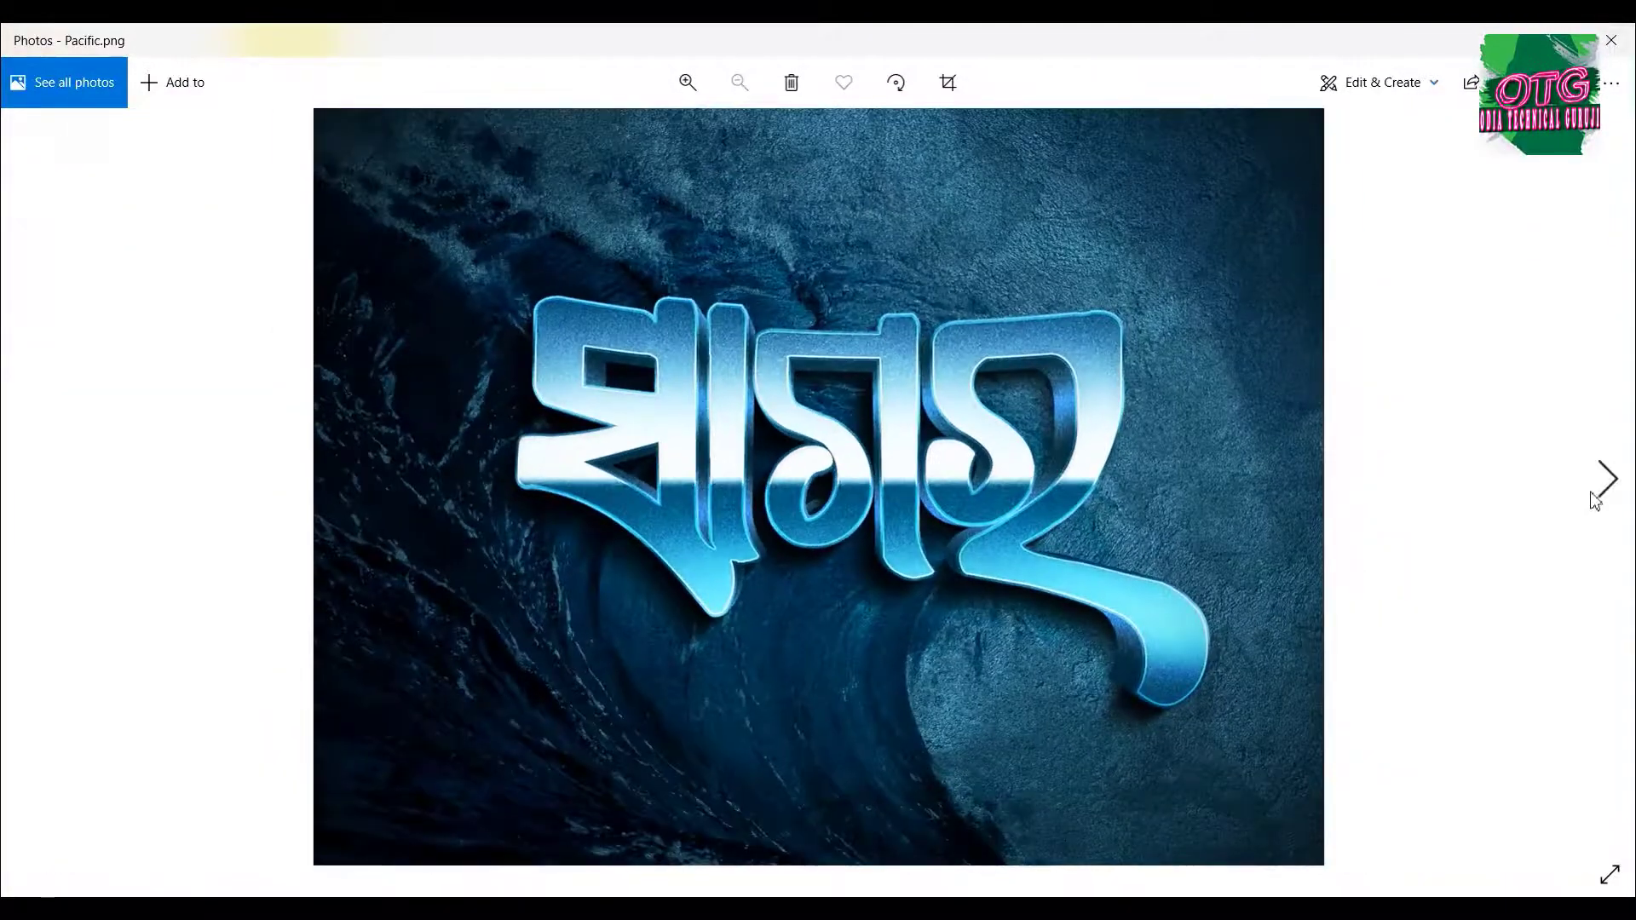
# - Zoom and pan over Solid_Blue.jpg's blue 3D lettering, then close the photo viewer
pyautogui.click(1606, 481)
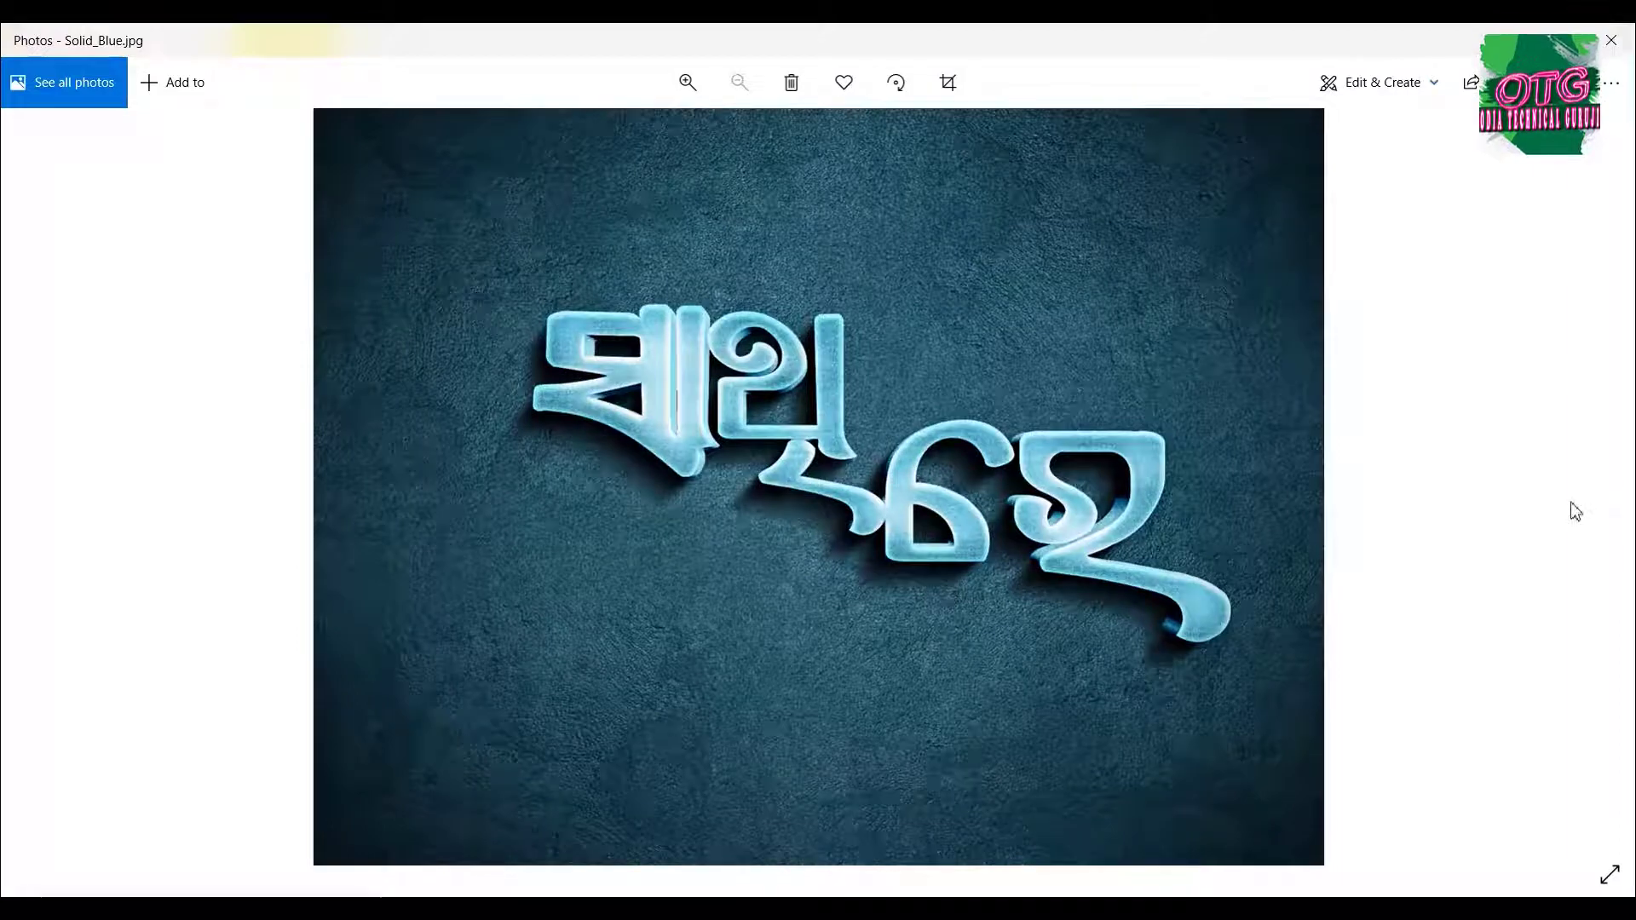
pyautogui.scroll(1, 853, 537)
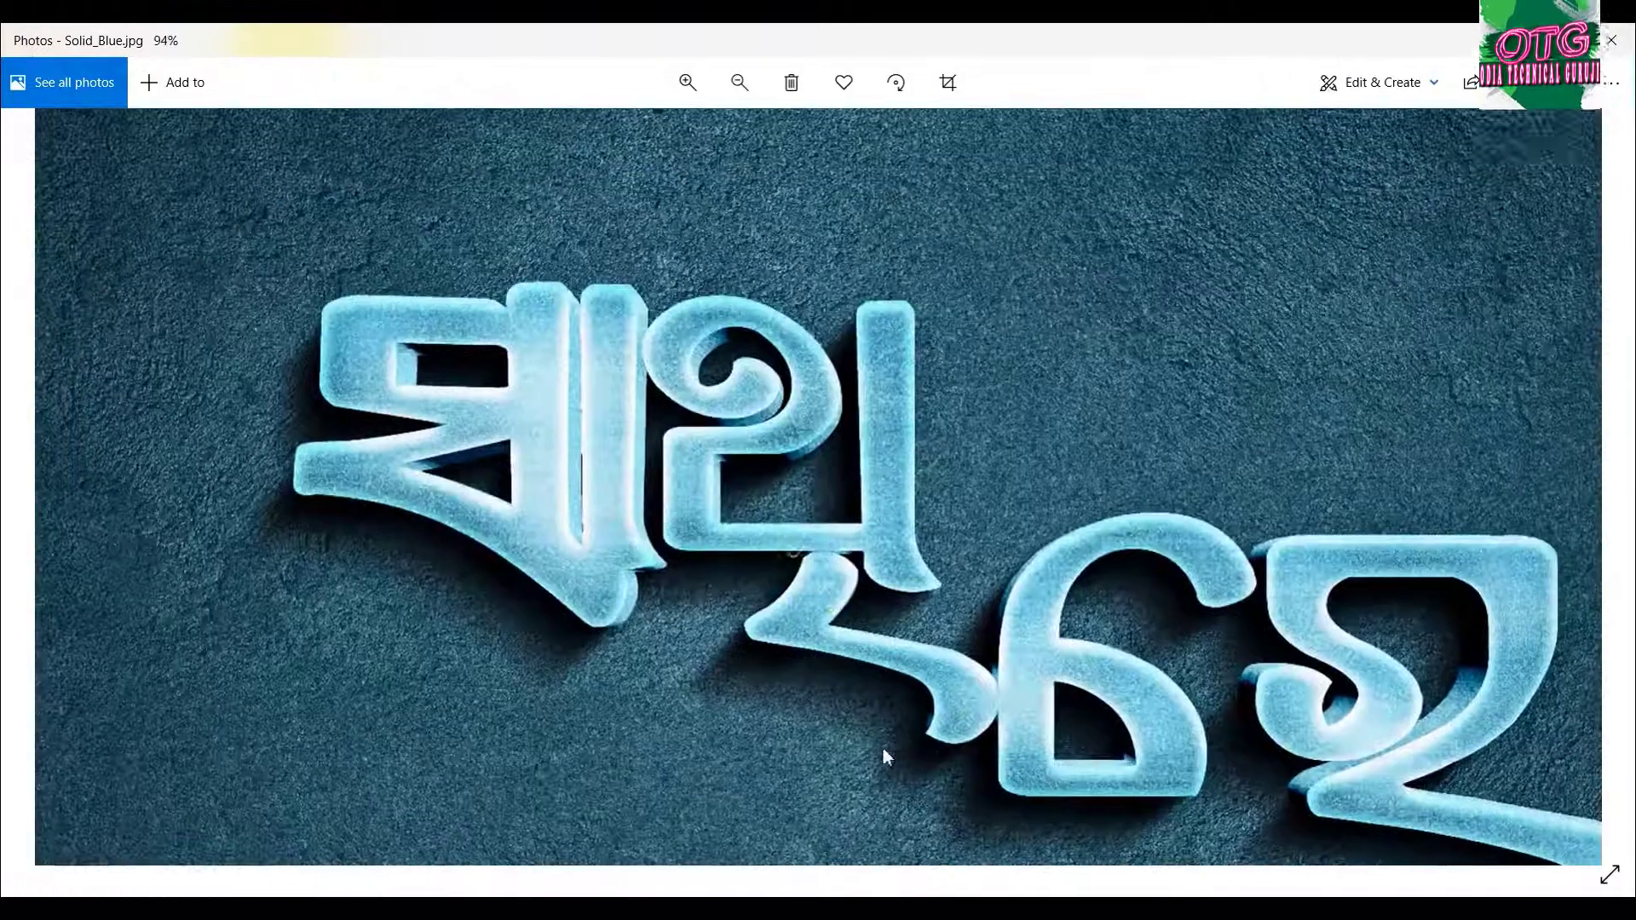
pyautogui.moveTo(816, 541); pyautogui.dragTo(883, 749)
pyautogui.moveTo(484, 401); pyautogui.dragTo(872, 573)
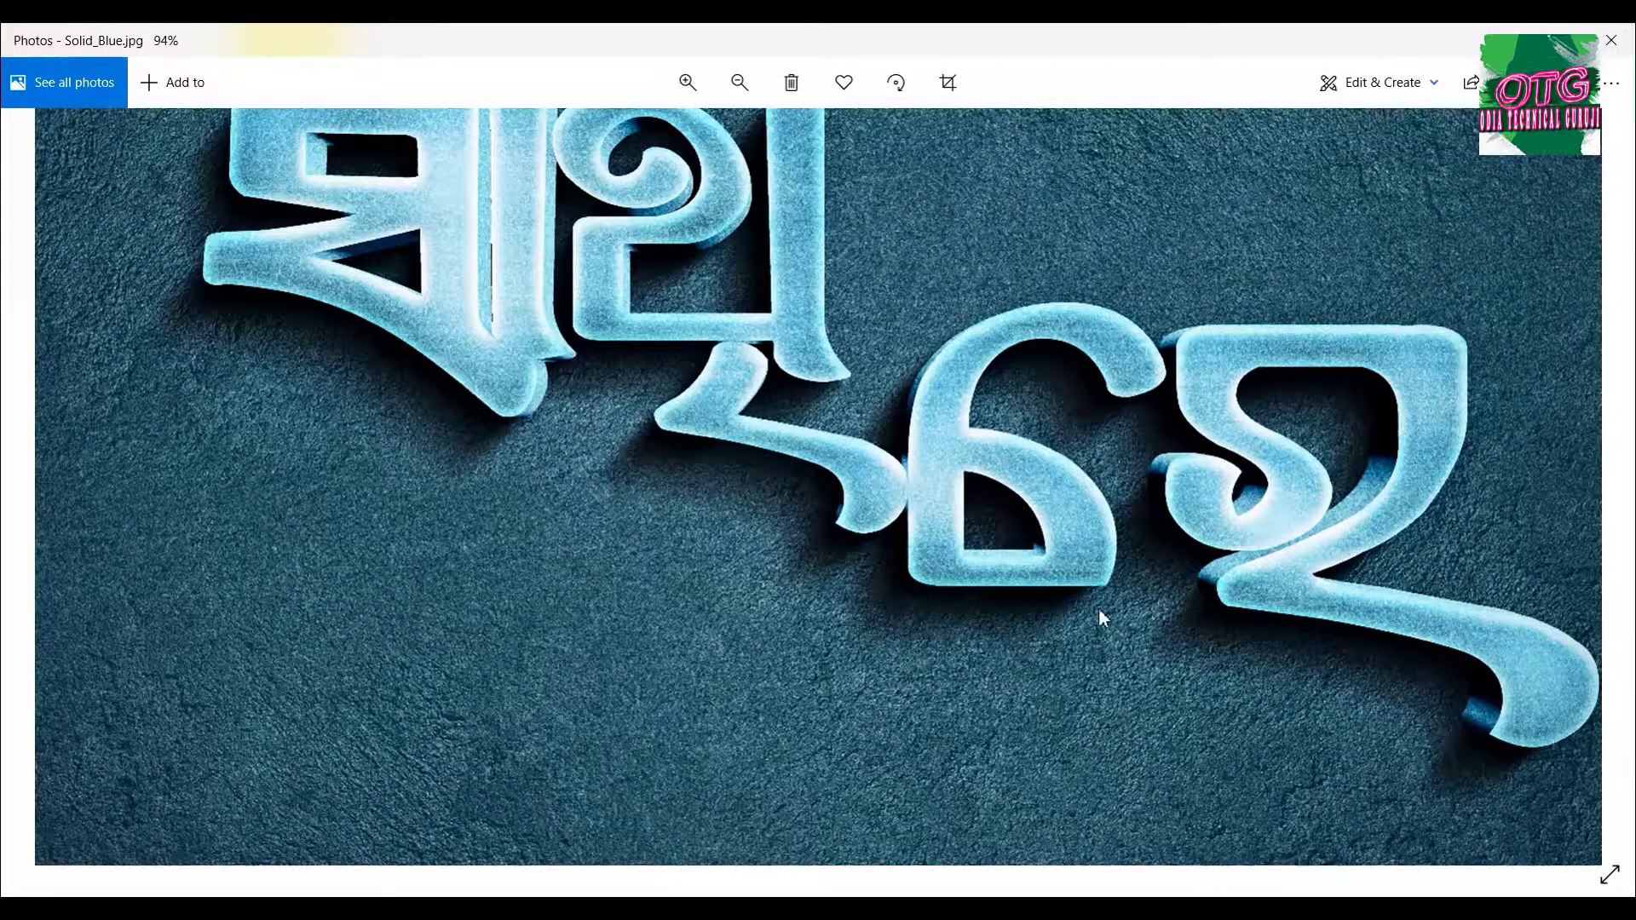
pyautogui.scroll(-1, 1079, 540)
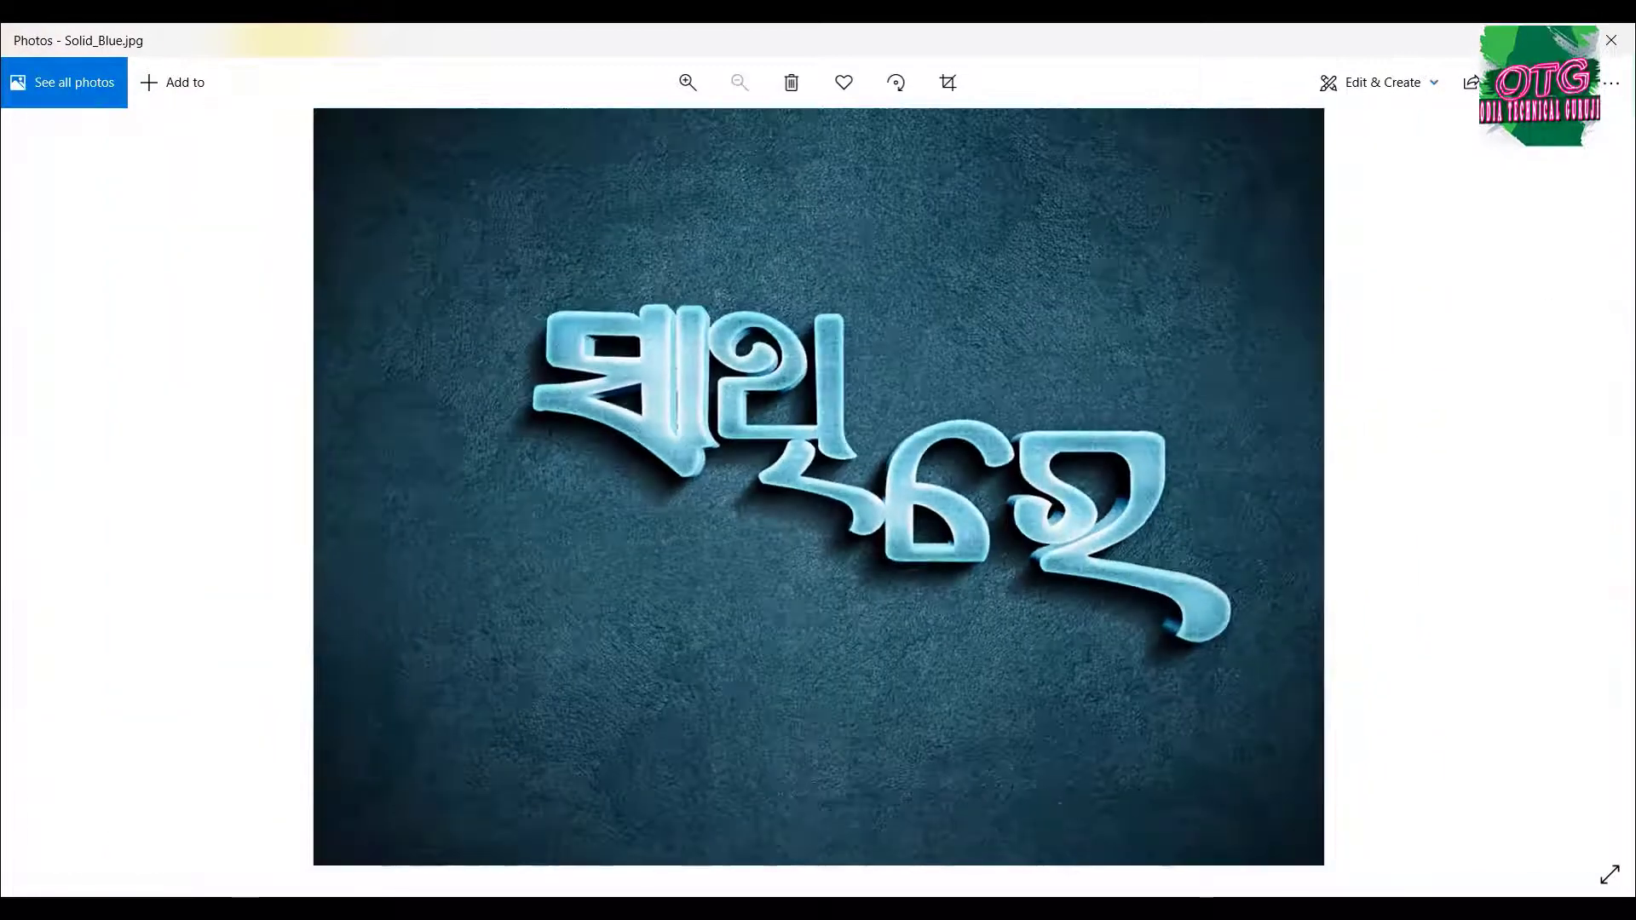
pyautogui.click(1613, 53)
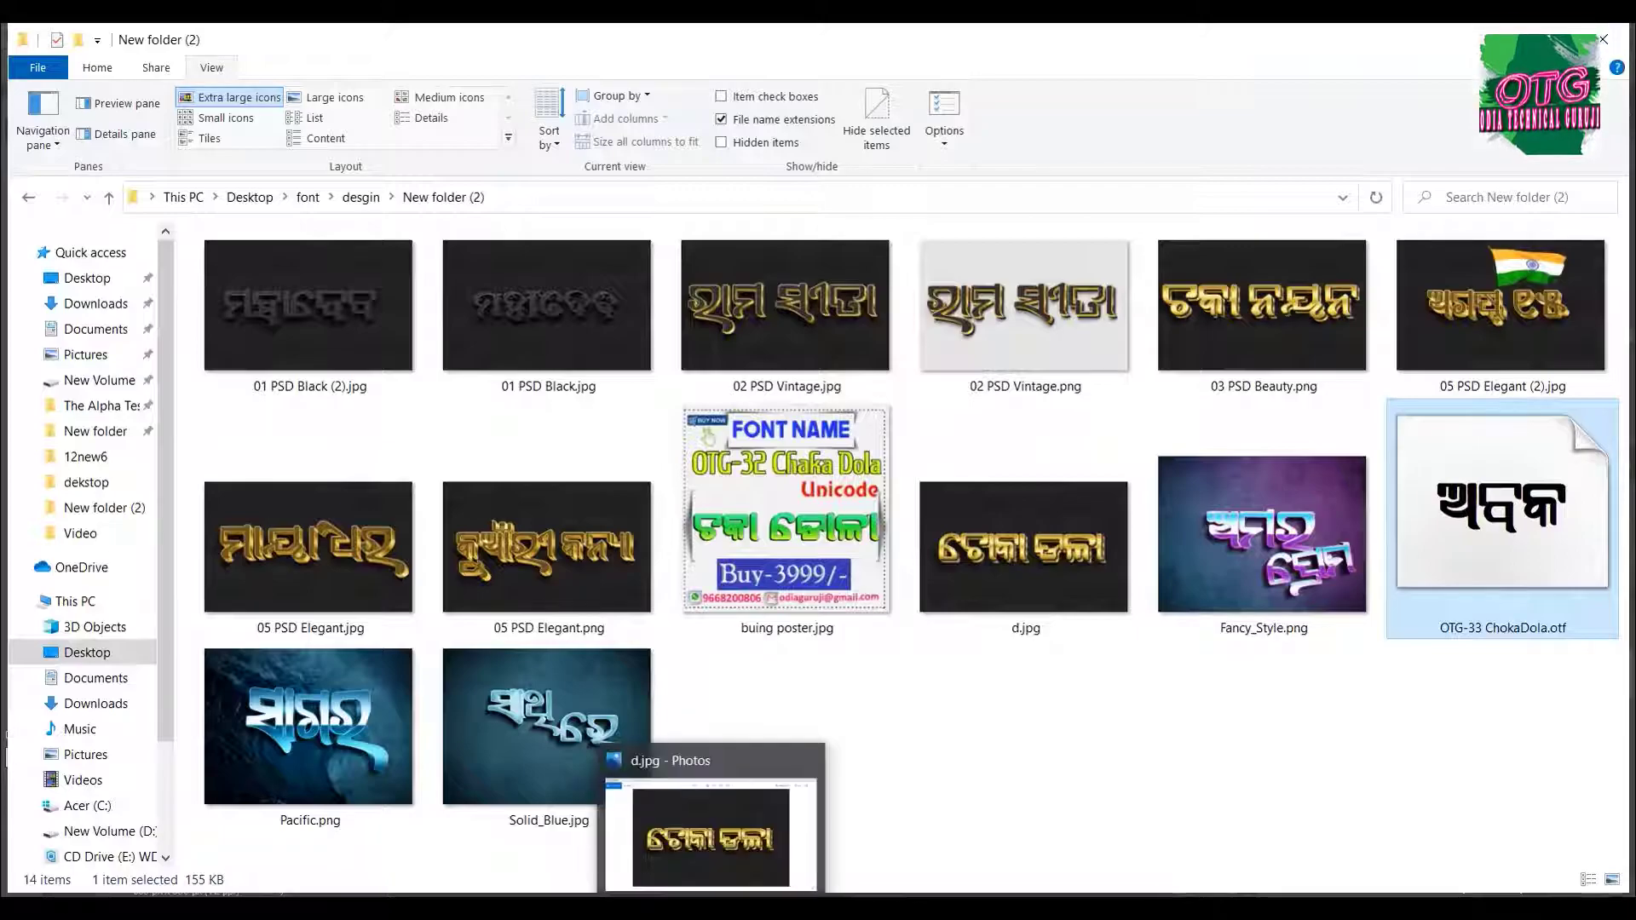
# - Switch back to Photoshop's buing poster.psd document showing the OTG-32 Chaka Dola poster
pyautogui.click(661, 911)
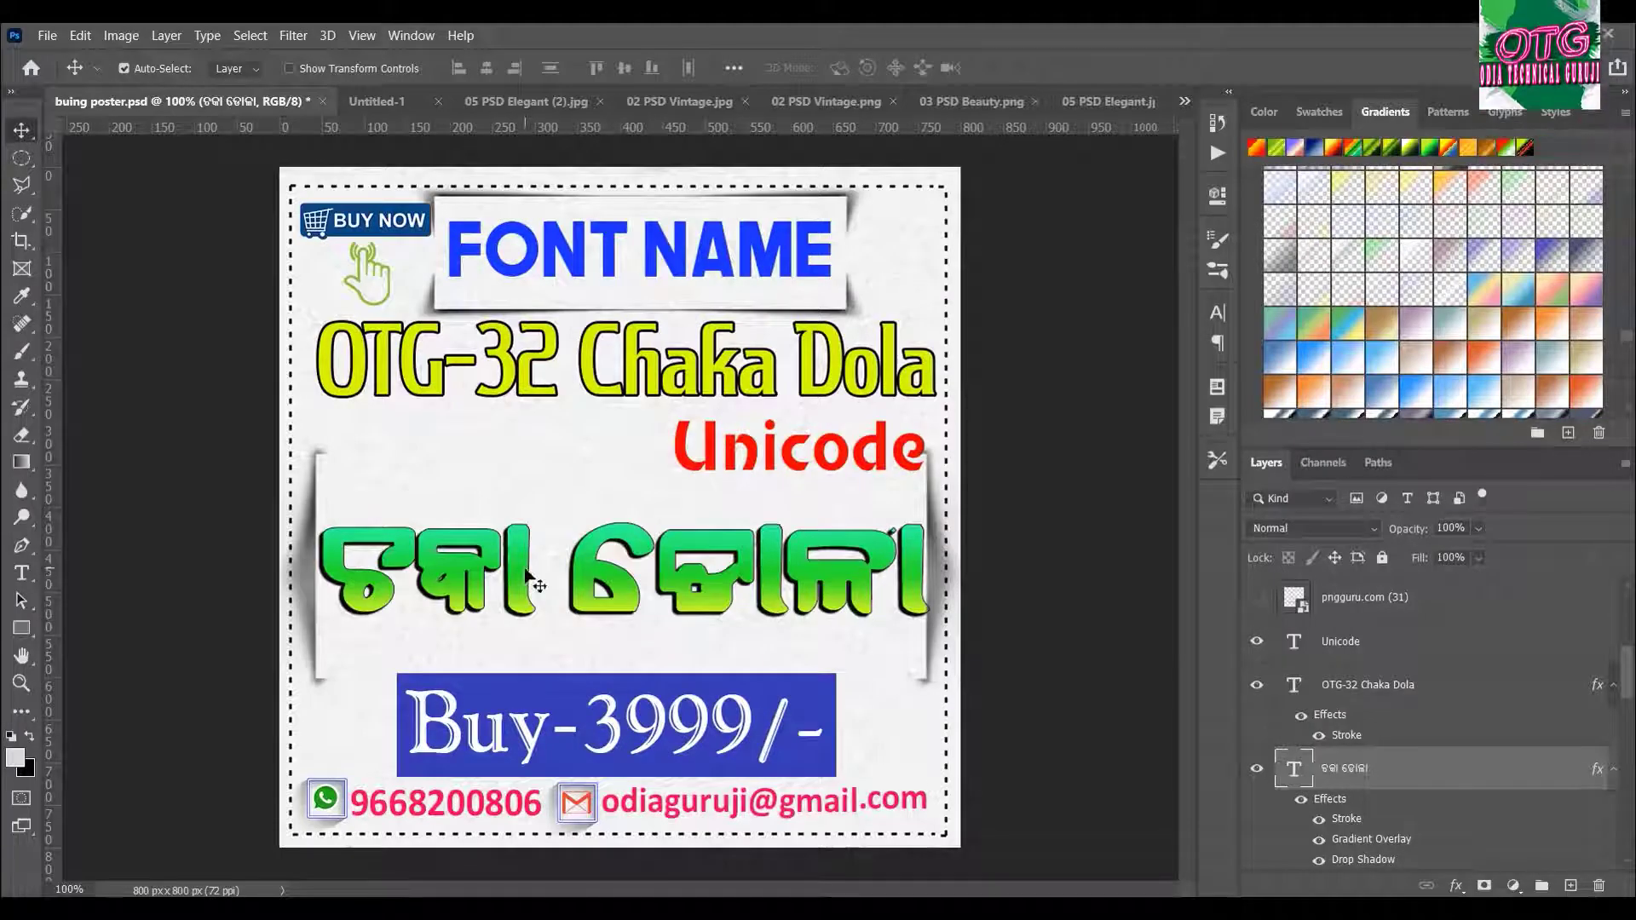